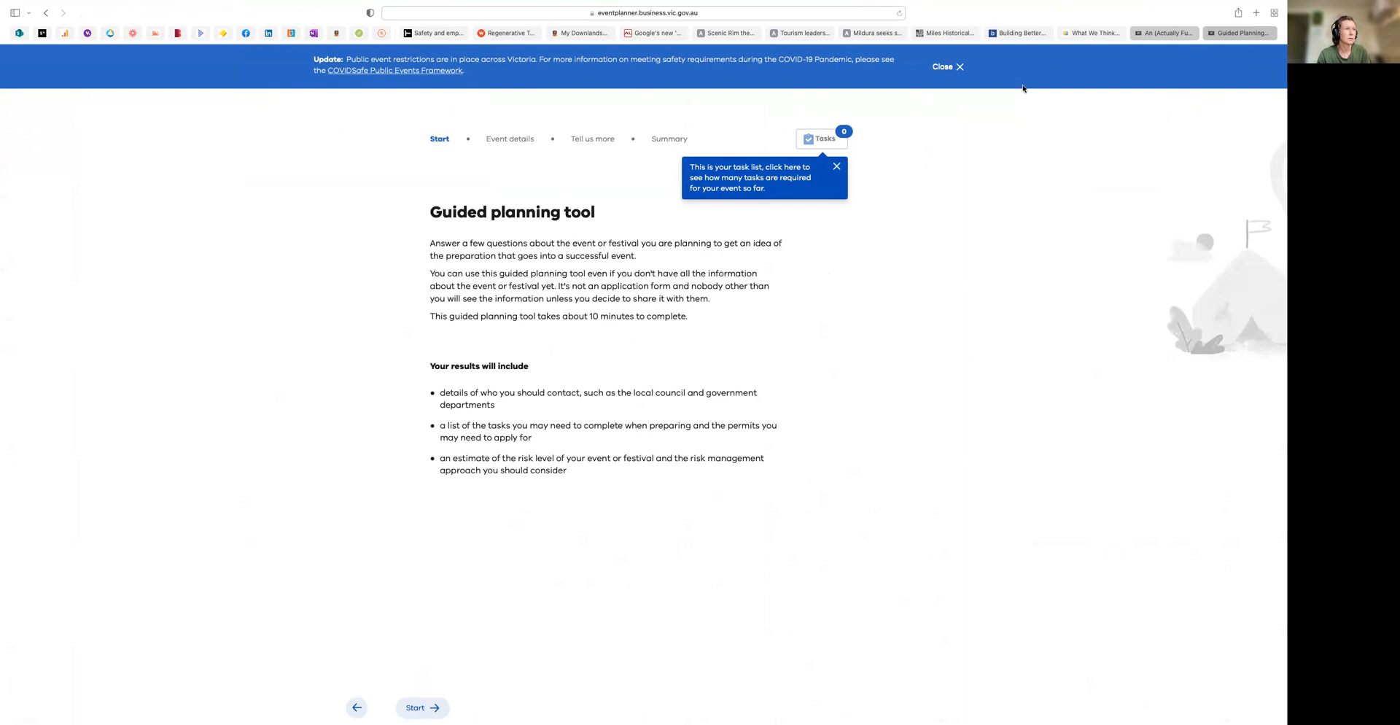
Close the task list tip and start the guided planning tool, accepting its content and privacy information
{"action": "left_click", "coordinate": [728, 12]}
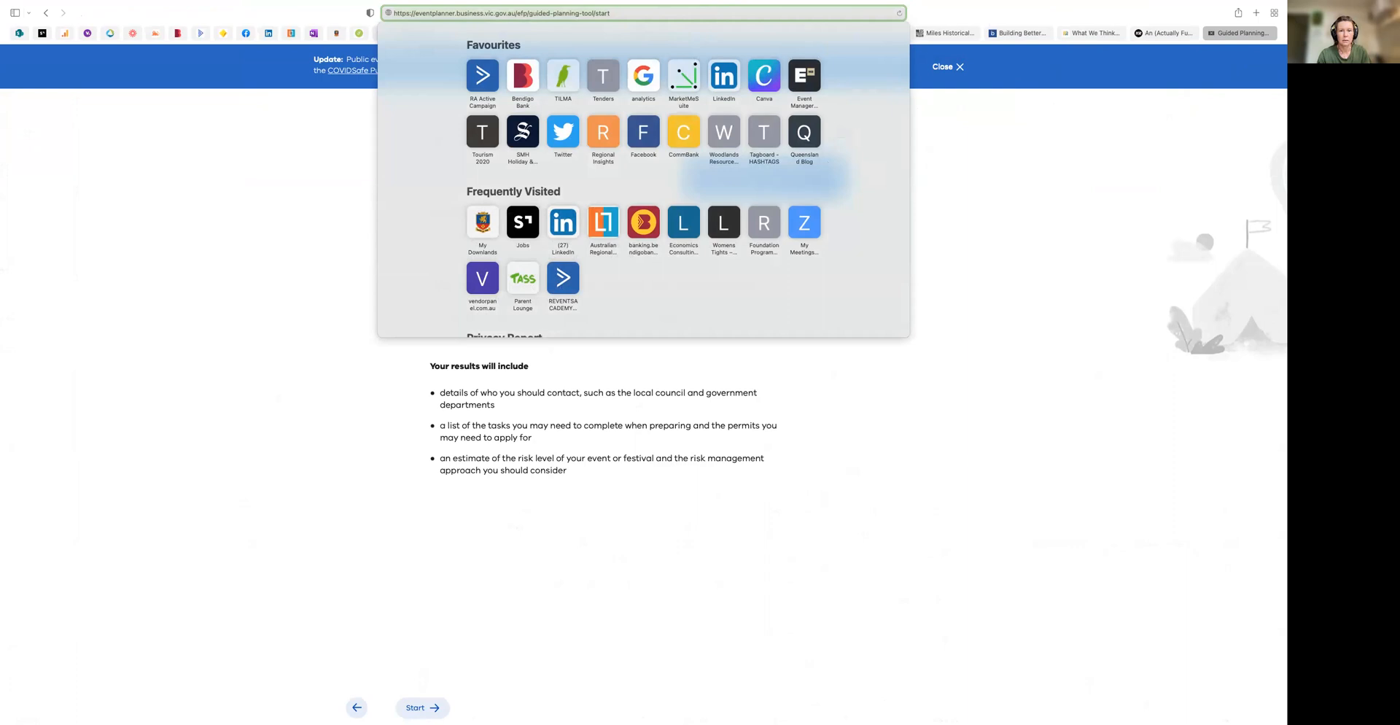
{"action": "left_click", "coordinate": [1156, 117]}
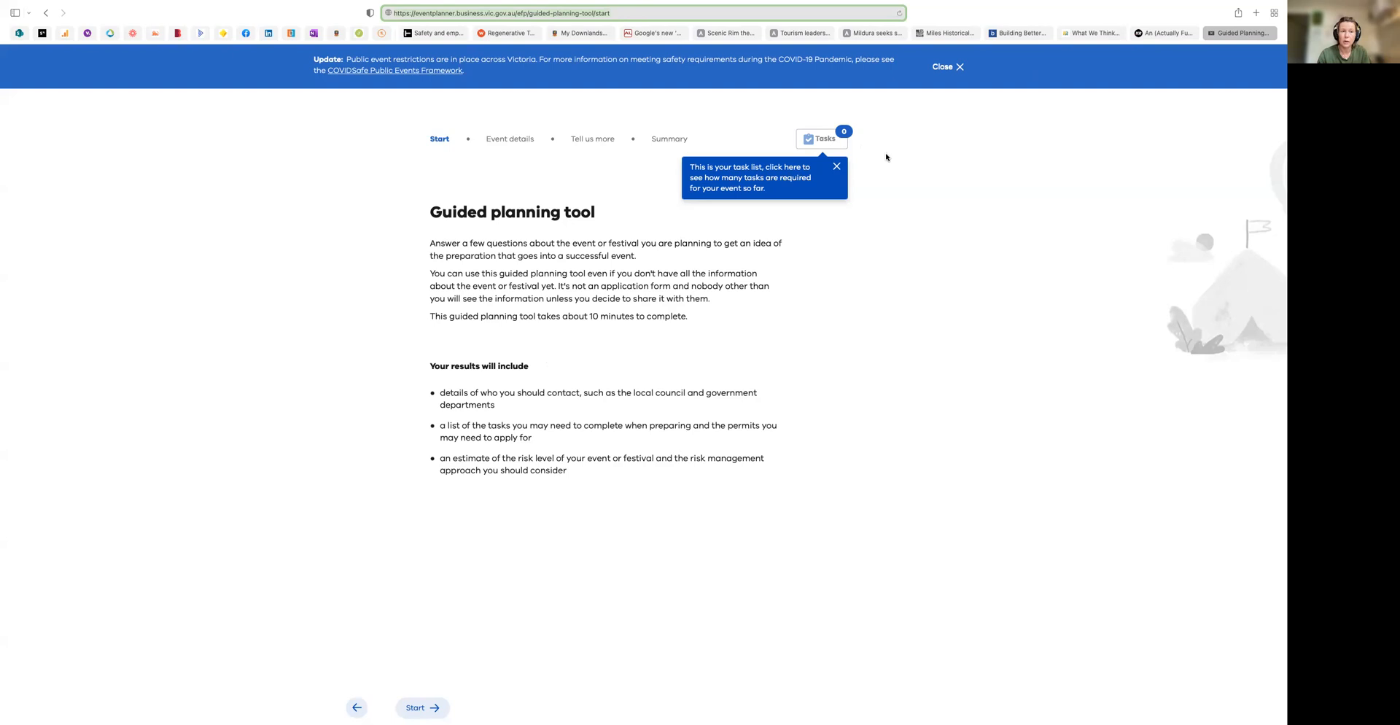
{"action": "left_click", "coordinate": [833, 167]}
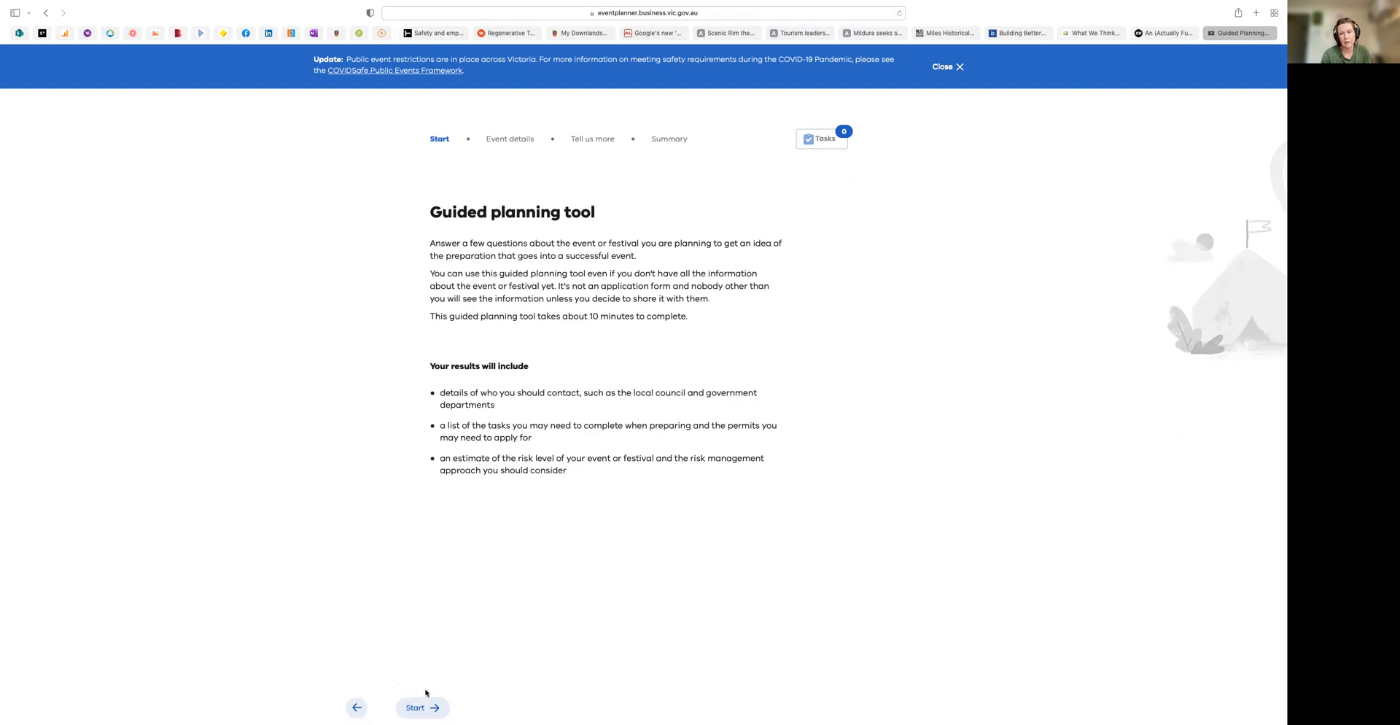
{"action": "left_click", "coordinate": [426, 713]}
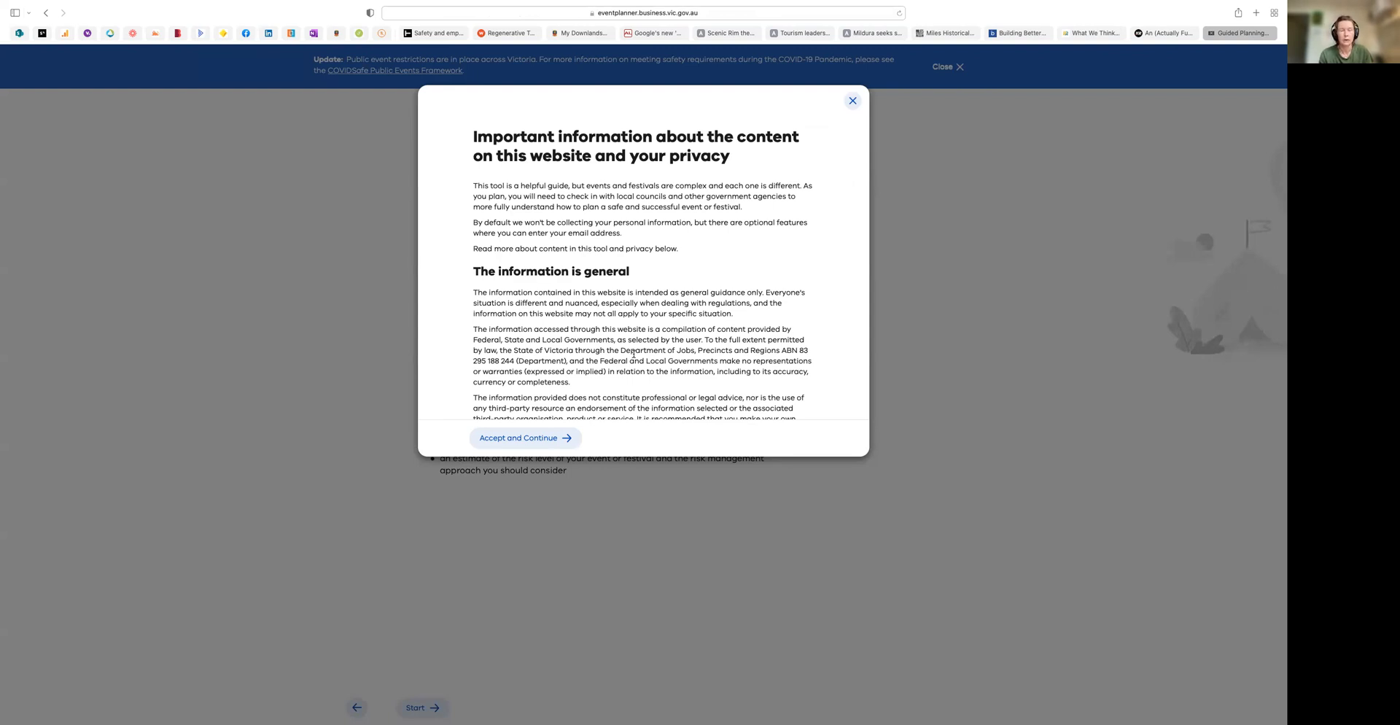
{"action": "left_click", "coordinate": [522, 439]}
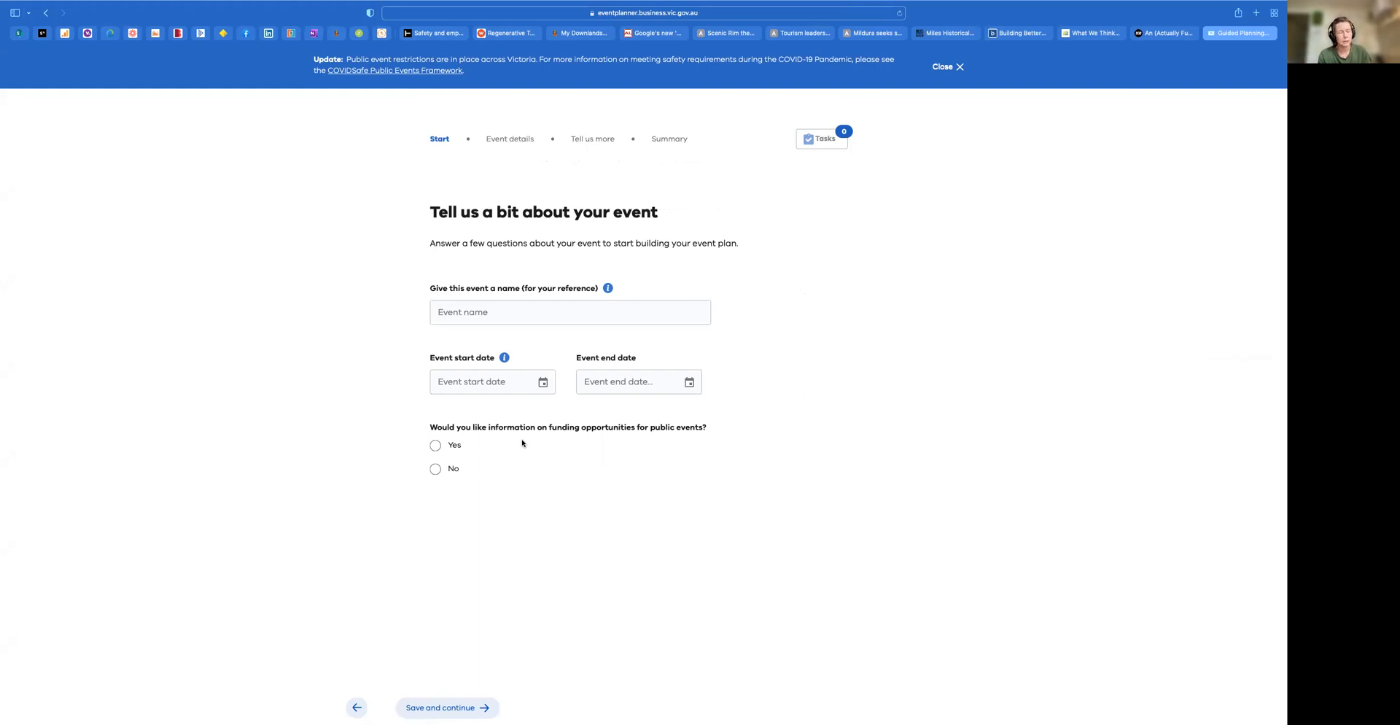
Name the event "Tilma Group Community Fair"
{"action": "left_click", "coordinate": [454, 313]}
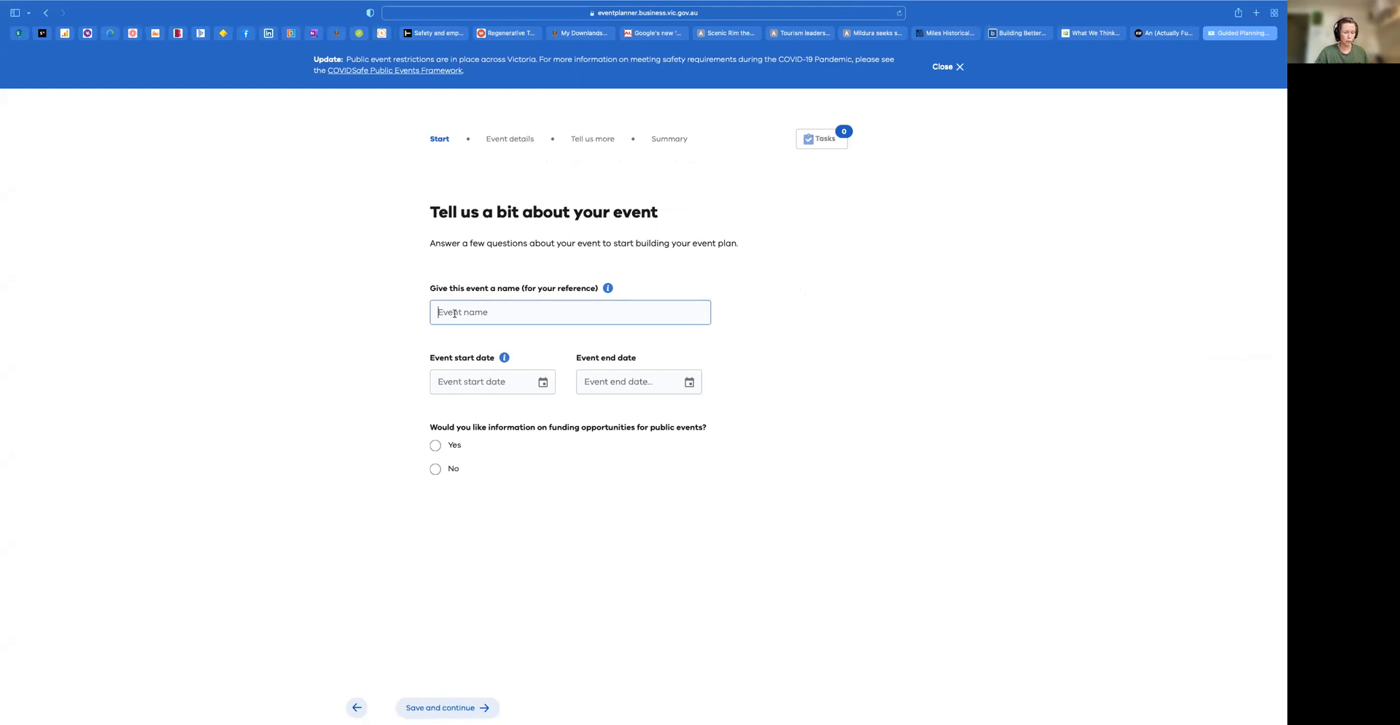
{"action": "type", "text": "Tilma Group Community Fair"}
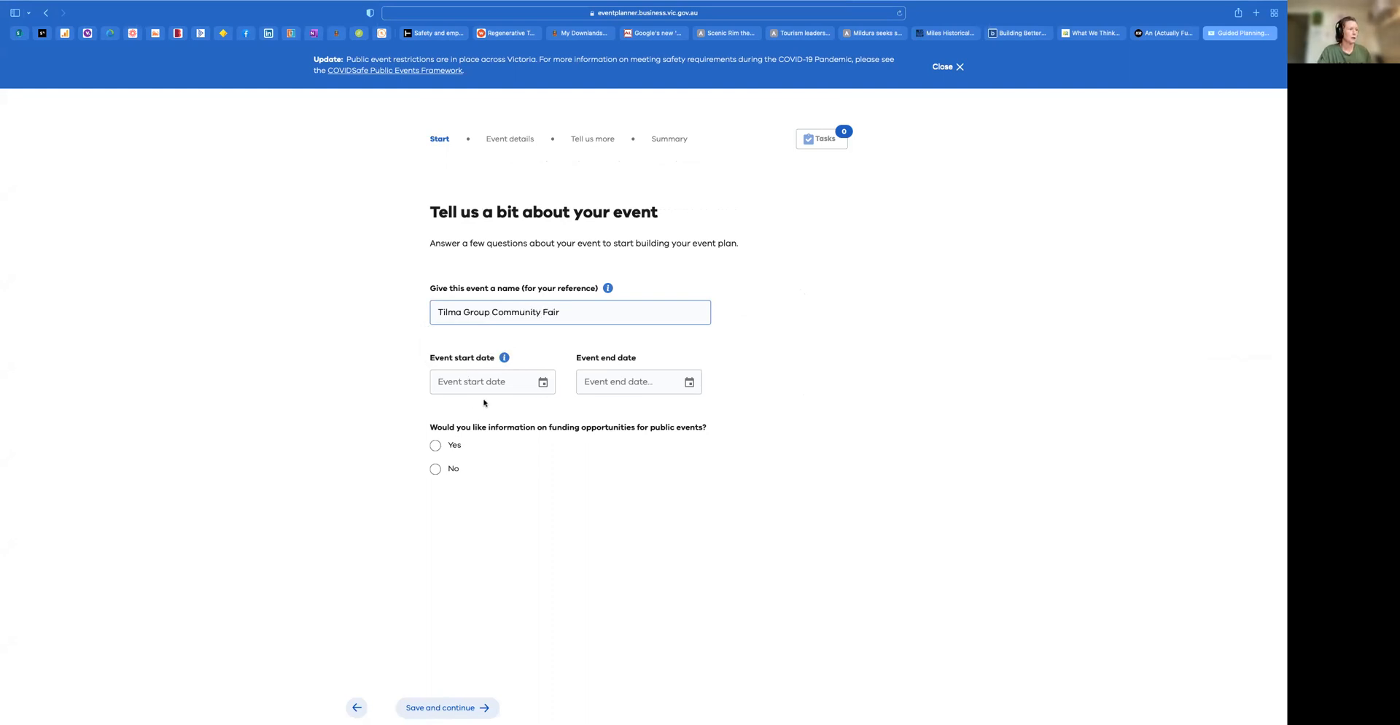
Set the event dates from 18/02/2022 to 20/02/2022 and read the tip about activities involving fire during the summer
{"action": "left_click", "coordinate": [543, 382]}
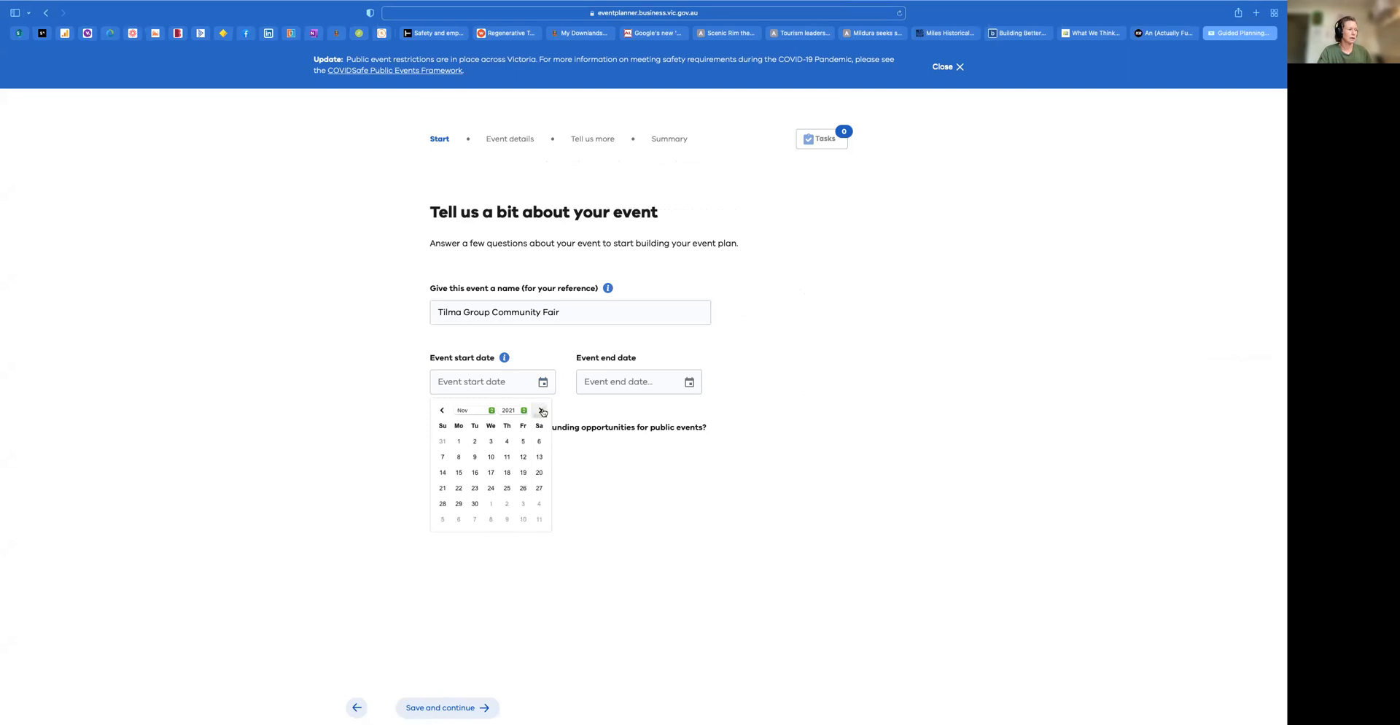
{"action": "left_click", "coordinate": [542, 411]}
{"action": "left_click", "coordinate": [523, 473]}
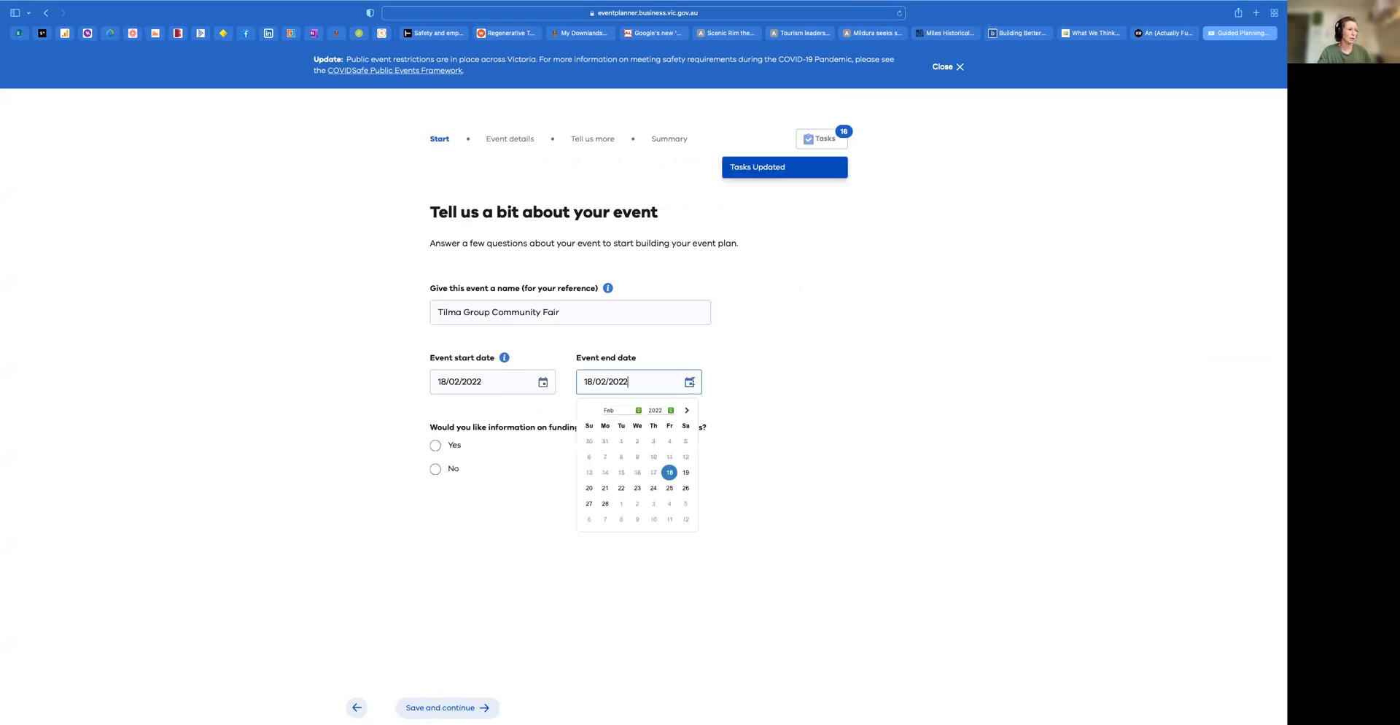
{"action": "left_click", "coordinate": [589, 488]}
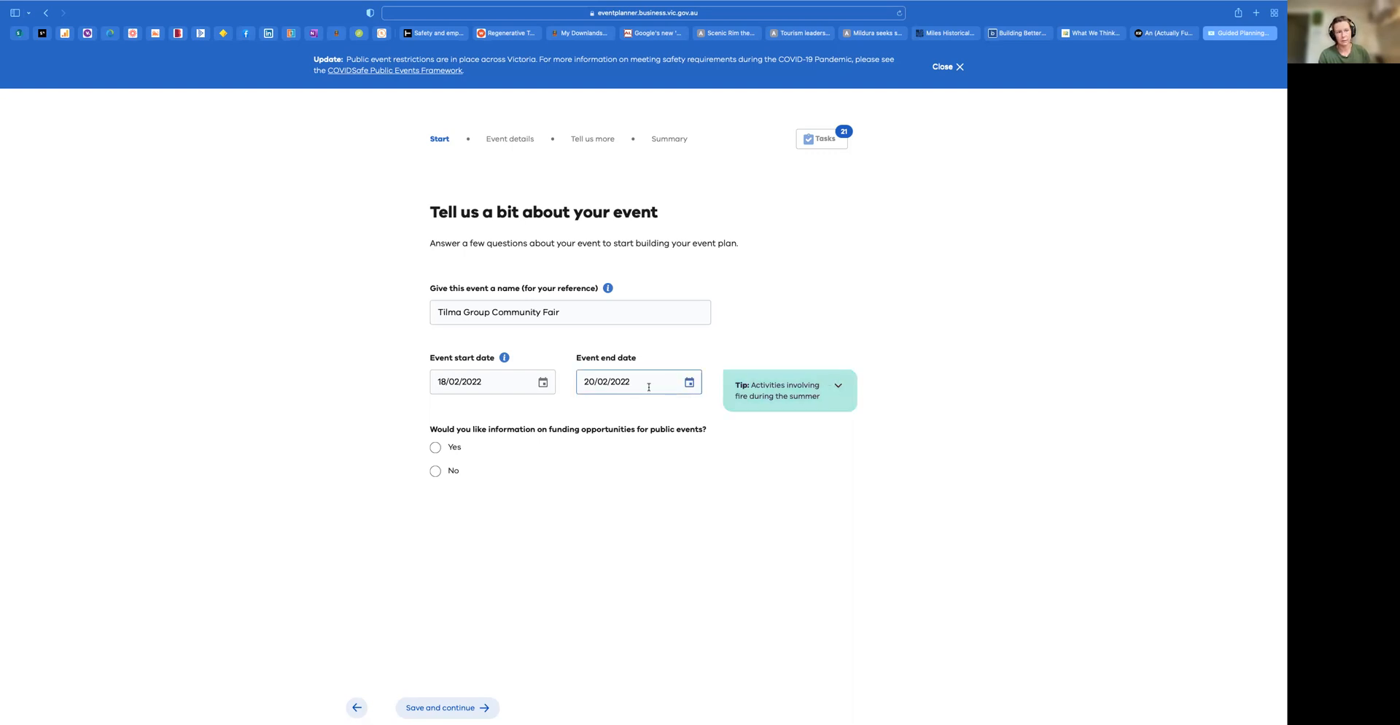
{"action": "left_click", "coordinate": [838, 387]}
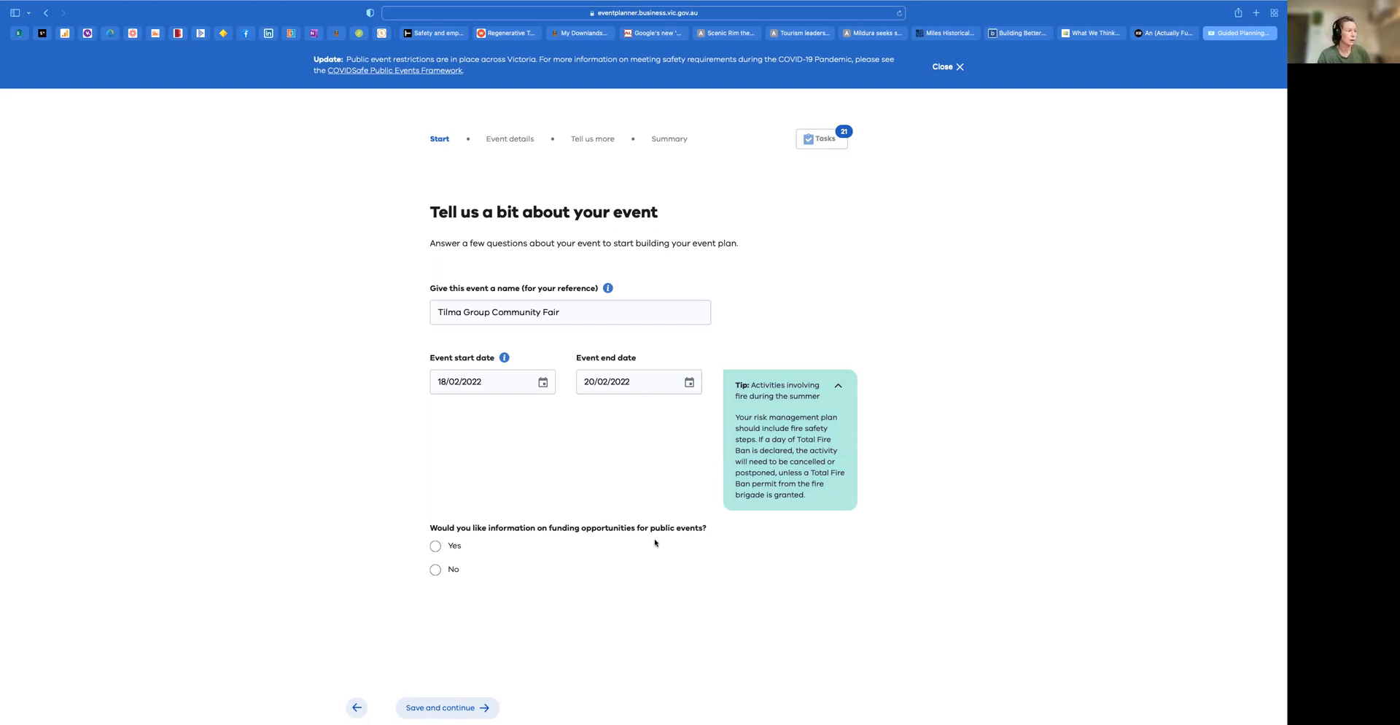
{"action": "left_click", "coordinate": [838, 385]}
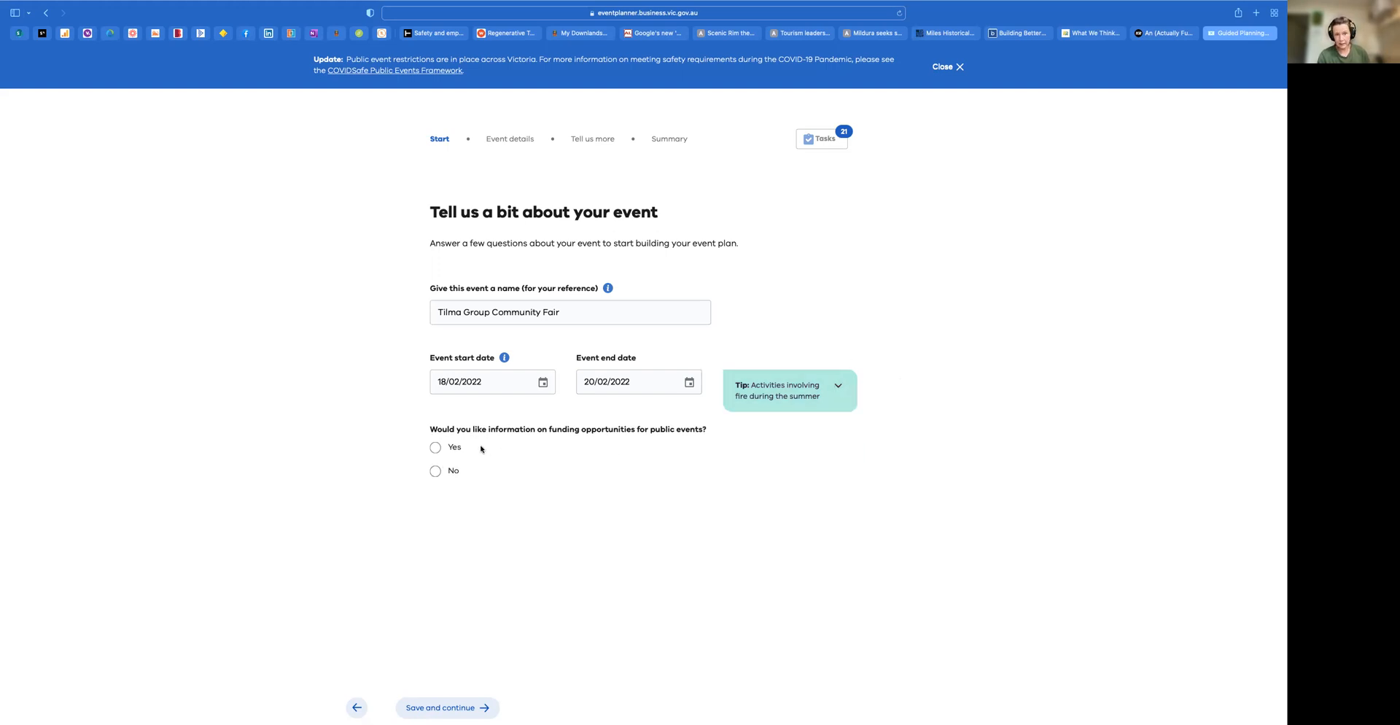
Request funding information for the categories COVID recovery, Culture or heritage, Multicultural, Creative or arts, Regional and Tourism
{"action": "left_click", "coordinate": [435, 447]}
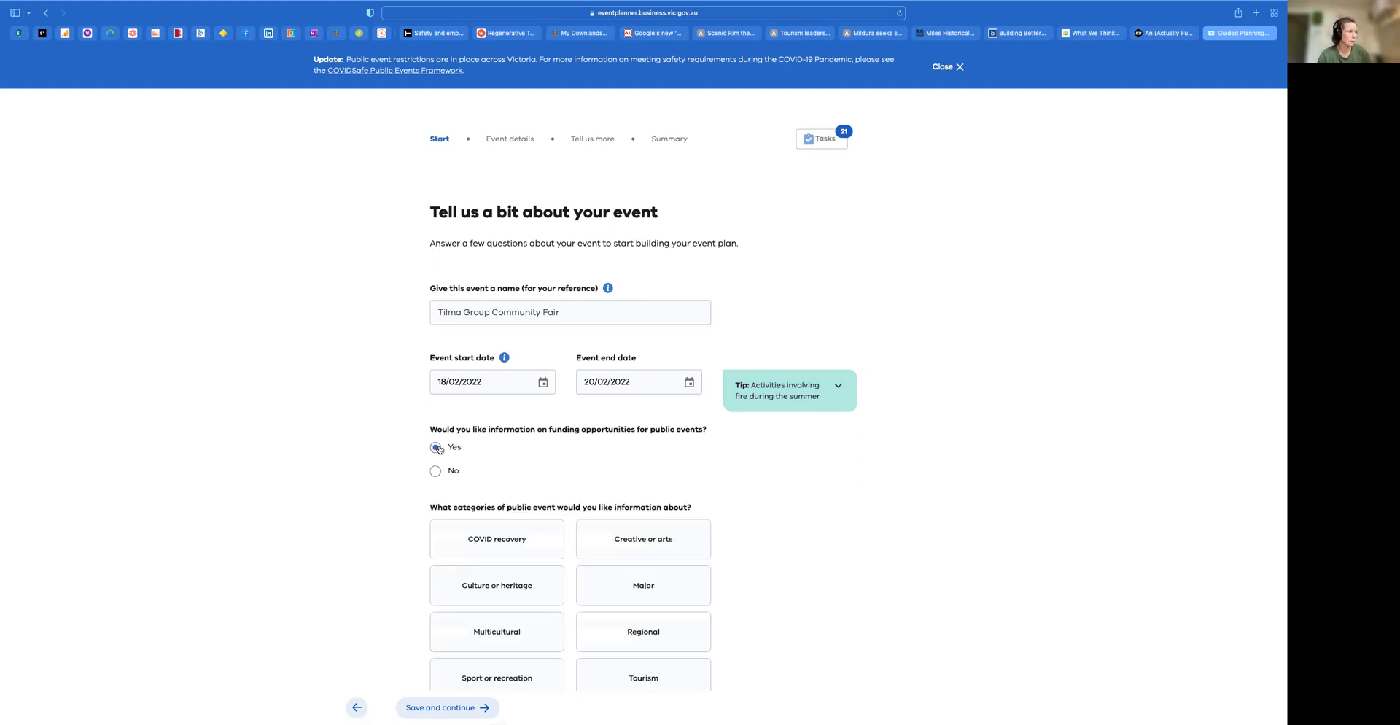
{"action": "scroll", "coordinate": [580, 523], "scroll_direction": "down", "scroll_amount": 1}
{"action": "scroll", "coordinate": [580, 524], "scroll_direction": "down", "scroll_amount": 2}
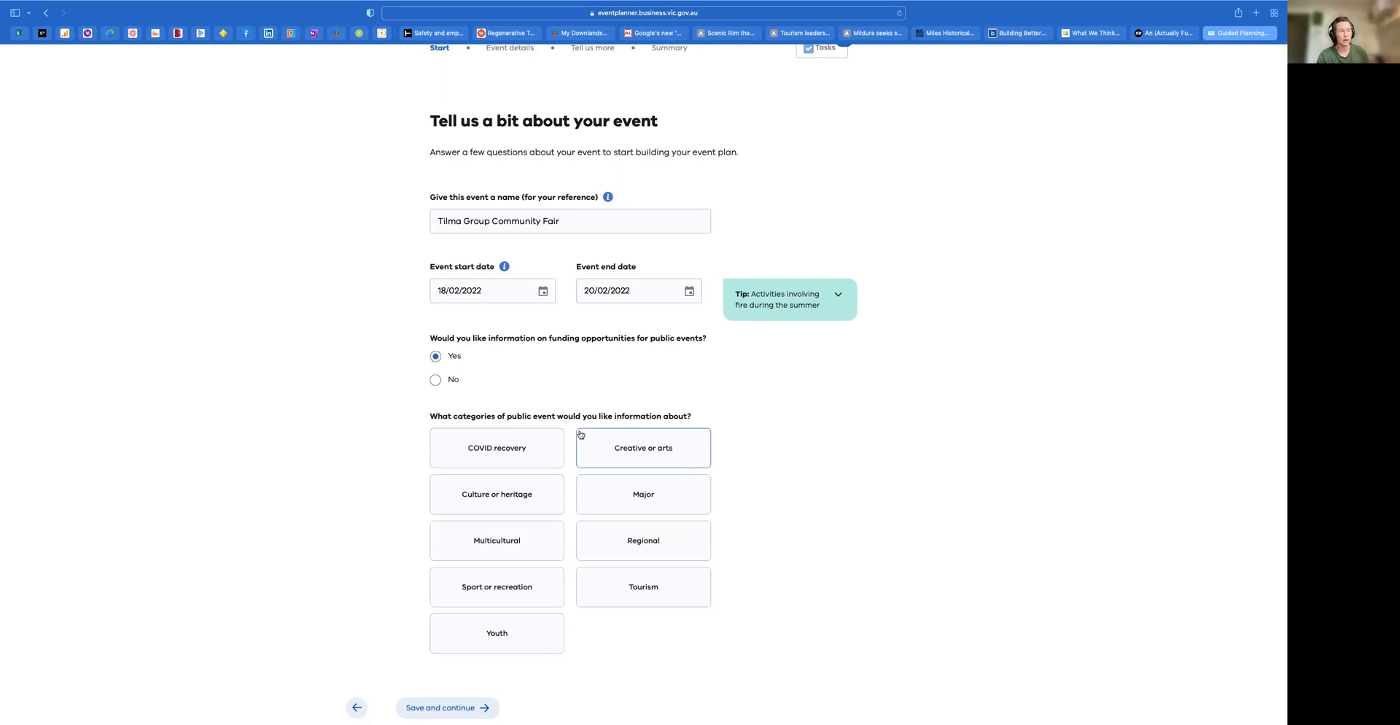
{"action": "left_click", "coordinate": [518, 438]}
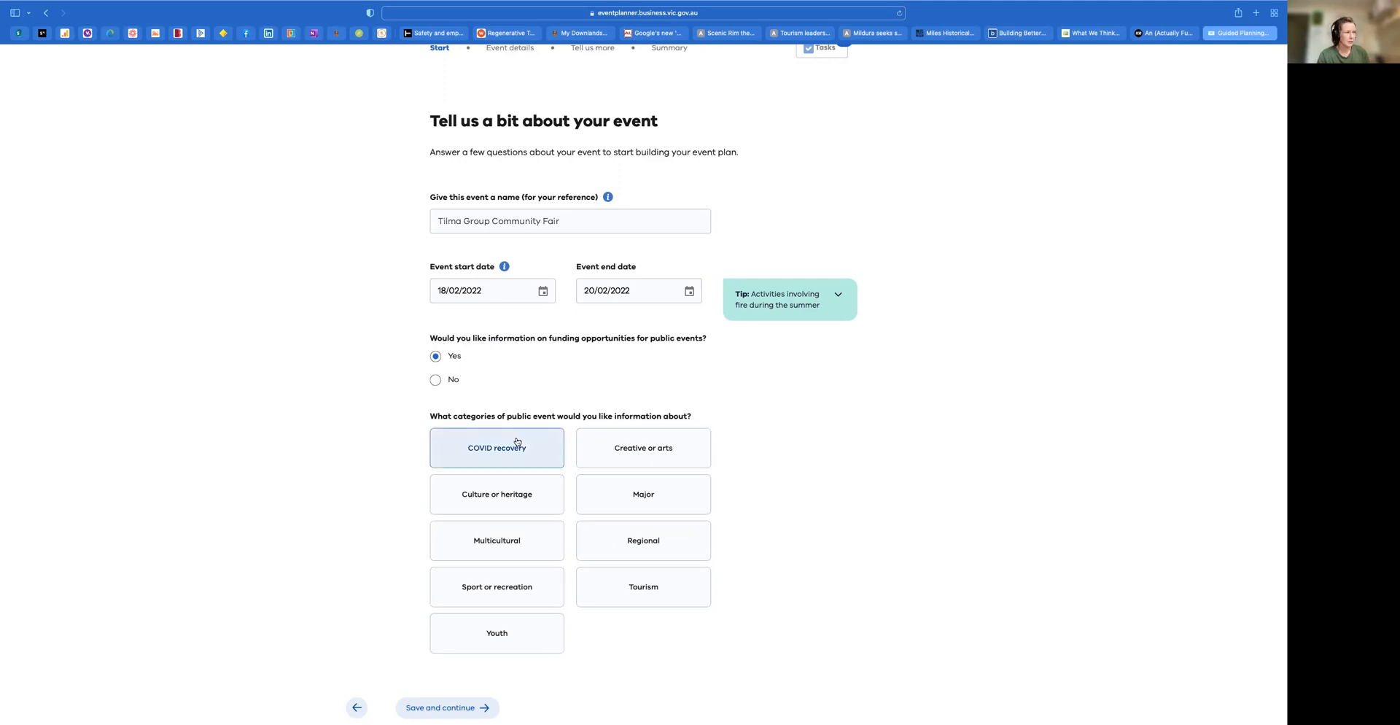
{"action": "left_click", "coordinate": [509, 511]}
{"action": "left_click", "coordinate": [510, 540]}
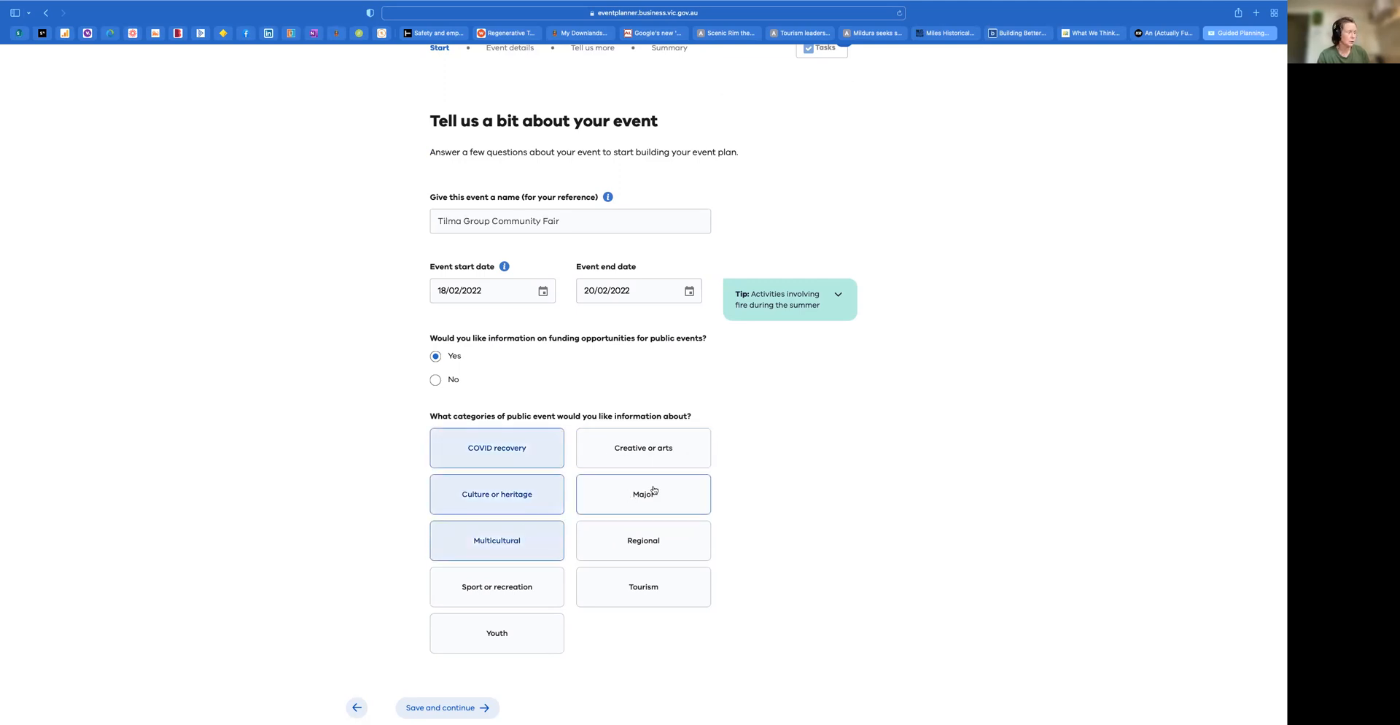
{"action": "left_click", "coordinate": [653, 446]}
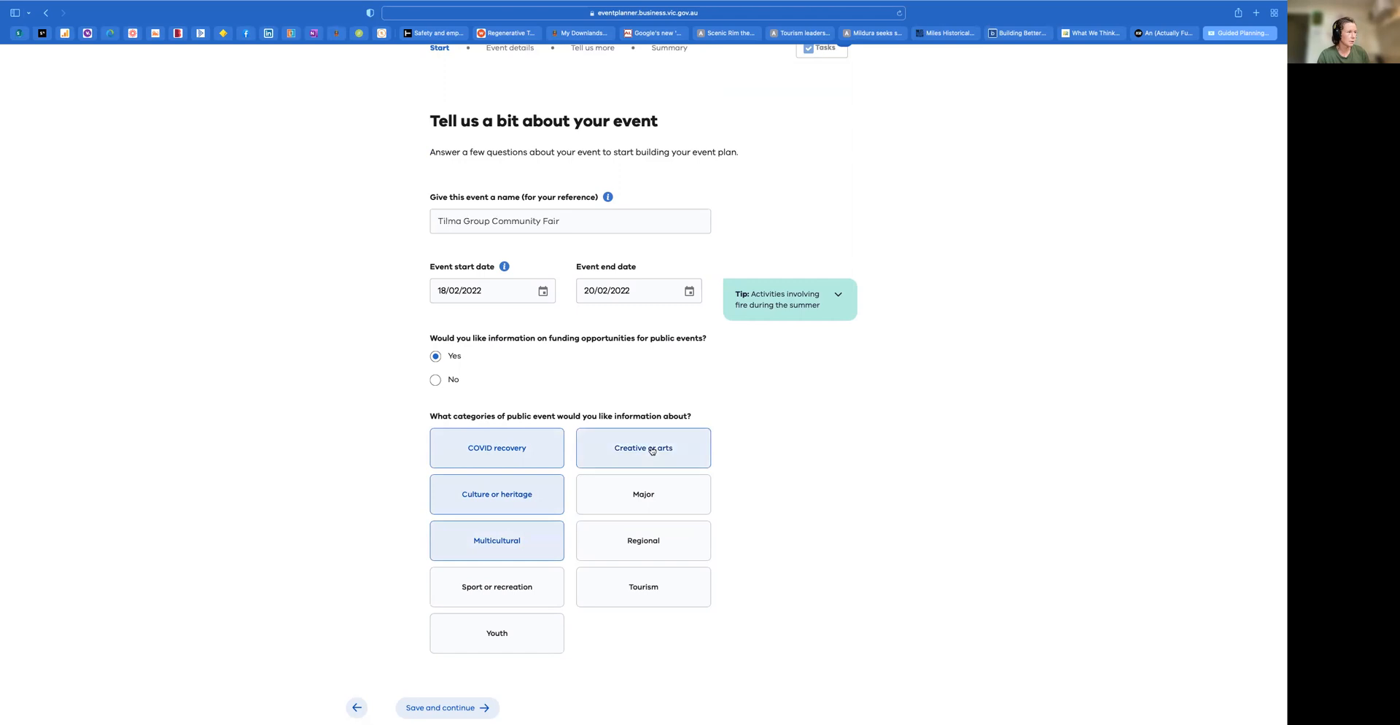
{"action": "left_click", "coordinate": [669, 548]}
{"action": "left_click", "coordinate": [649, 589]}
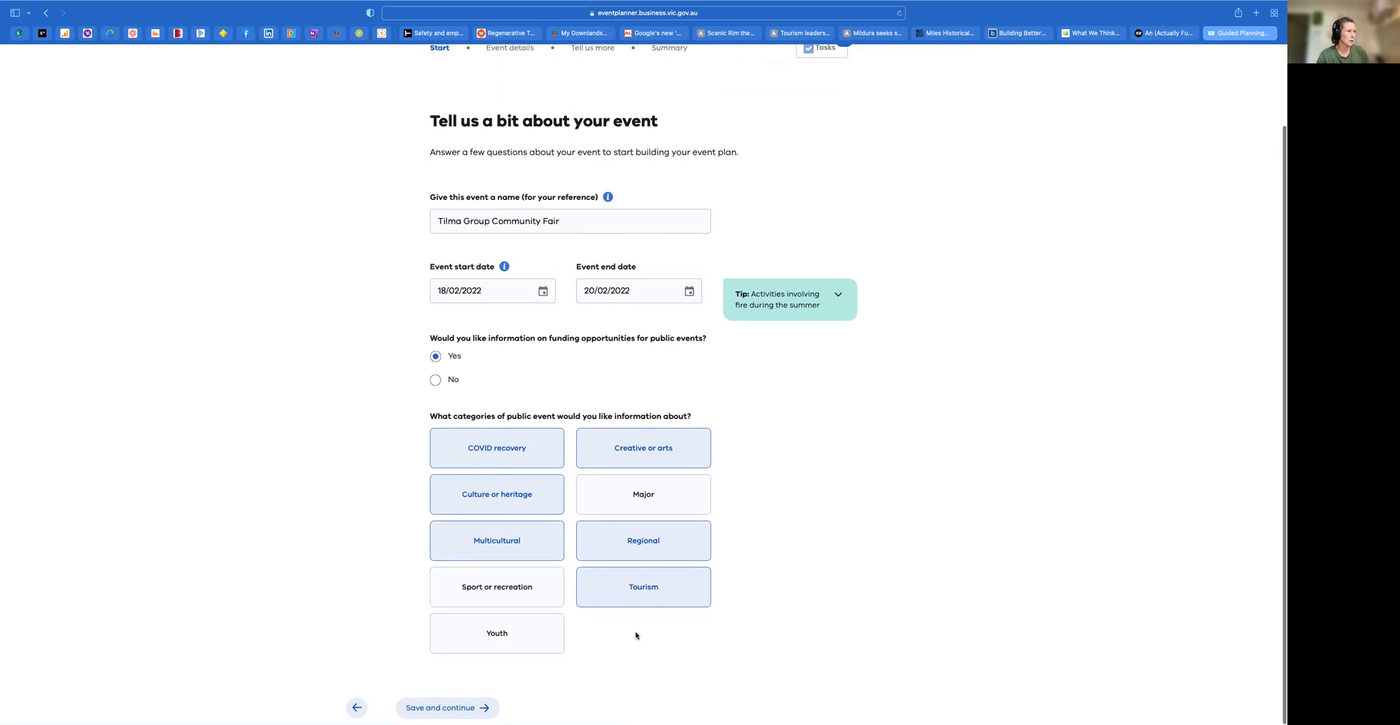
{"action": "scroll", "coordinate": [628, 636], "scroll_direction": "up", "scroll_amount": 2}
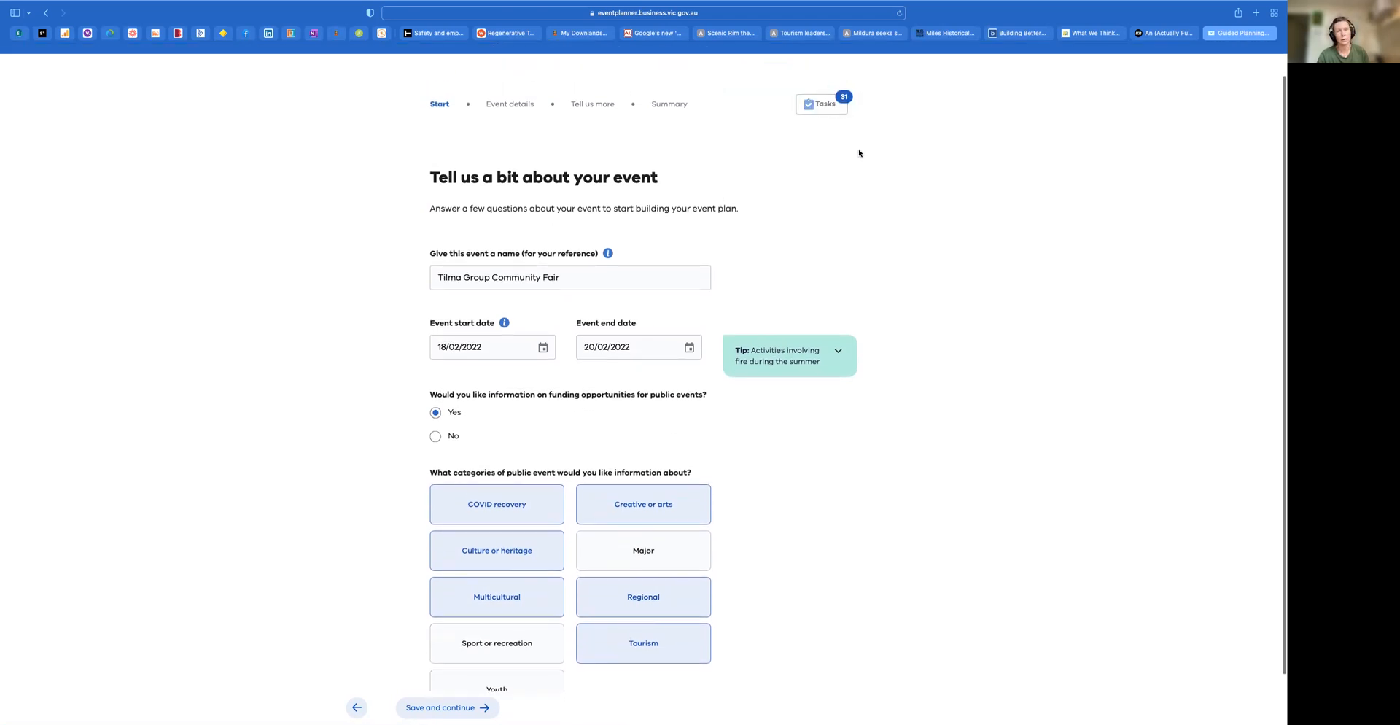
{"action": "scroll", "coordinate": [859, 153], "scroll_direction": "down", "scroll_amount": 2}
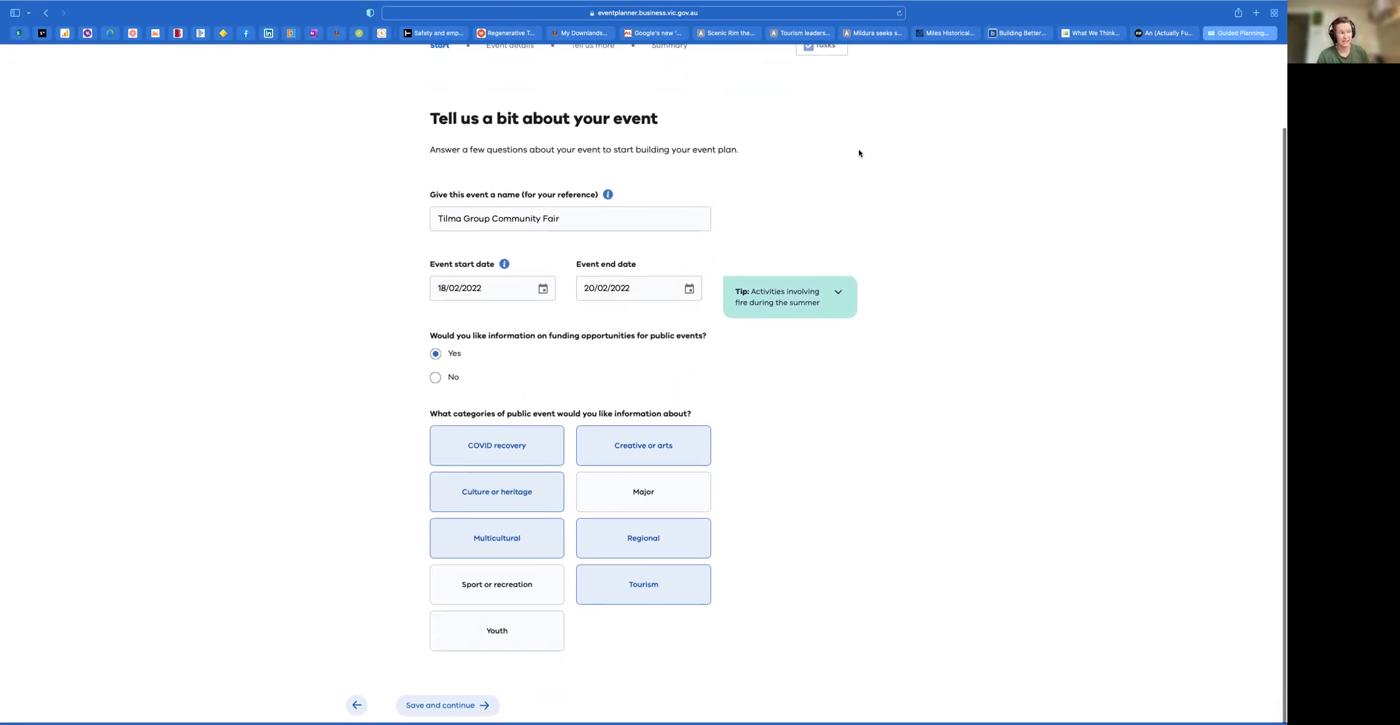
Save the event basics and continue to the event details, declining to give an email address for saving progress
{"action": "left_click", "coordinate": [475, 708]}
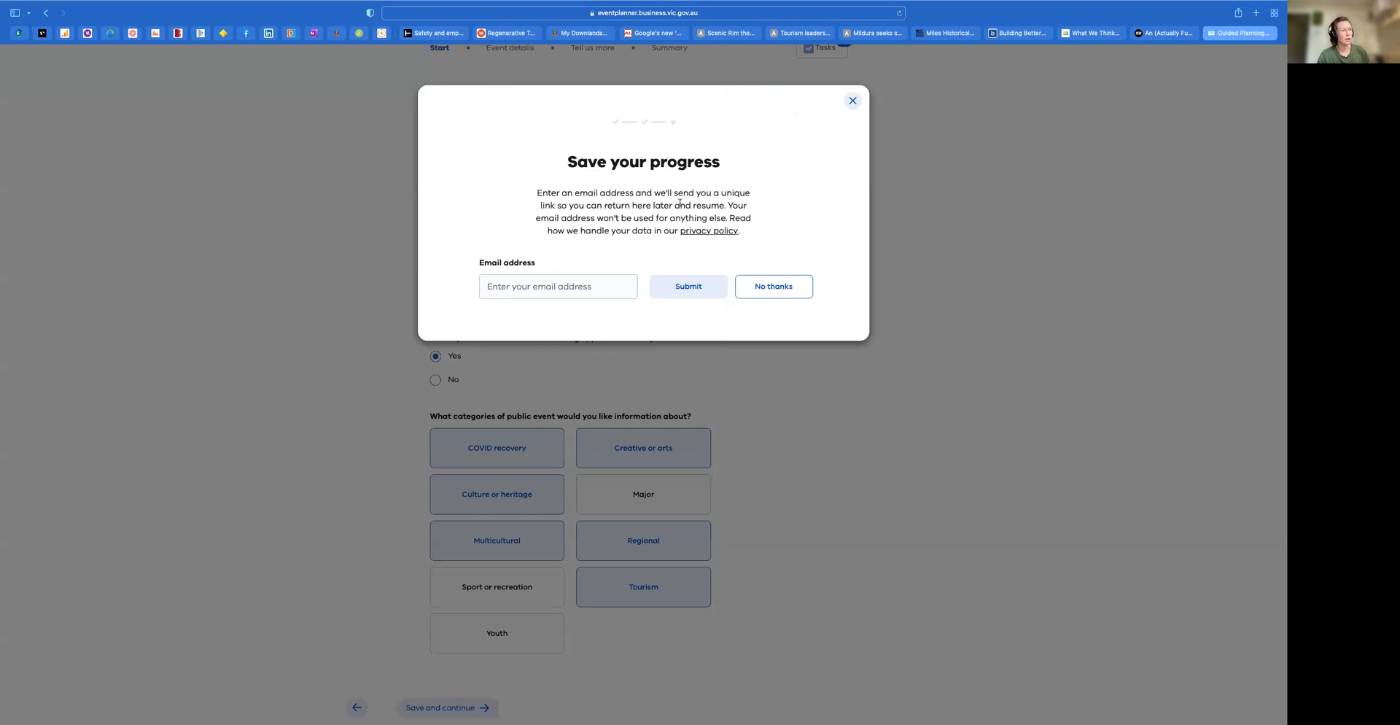
{"action": "left_click", "coordinate": [562, 286]}
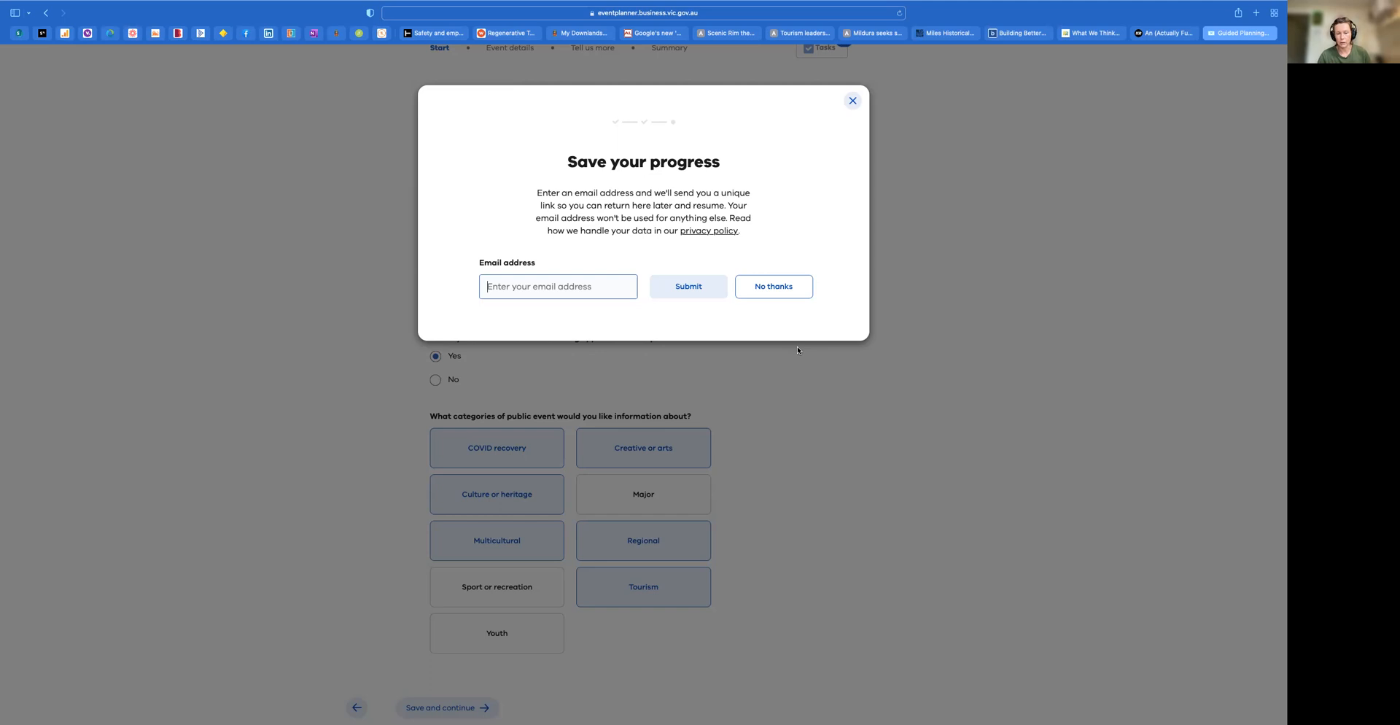
{"action": "left_click", "coordinate": [787, 291]}
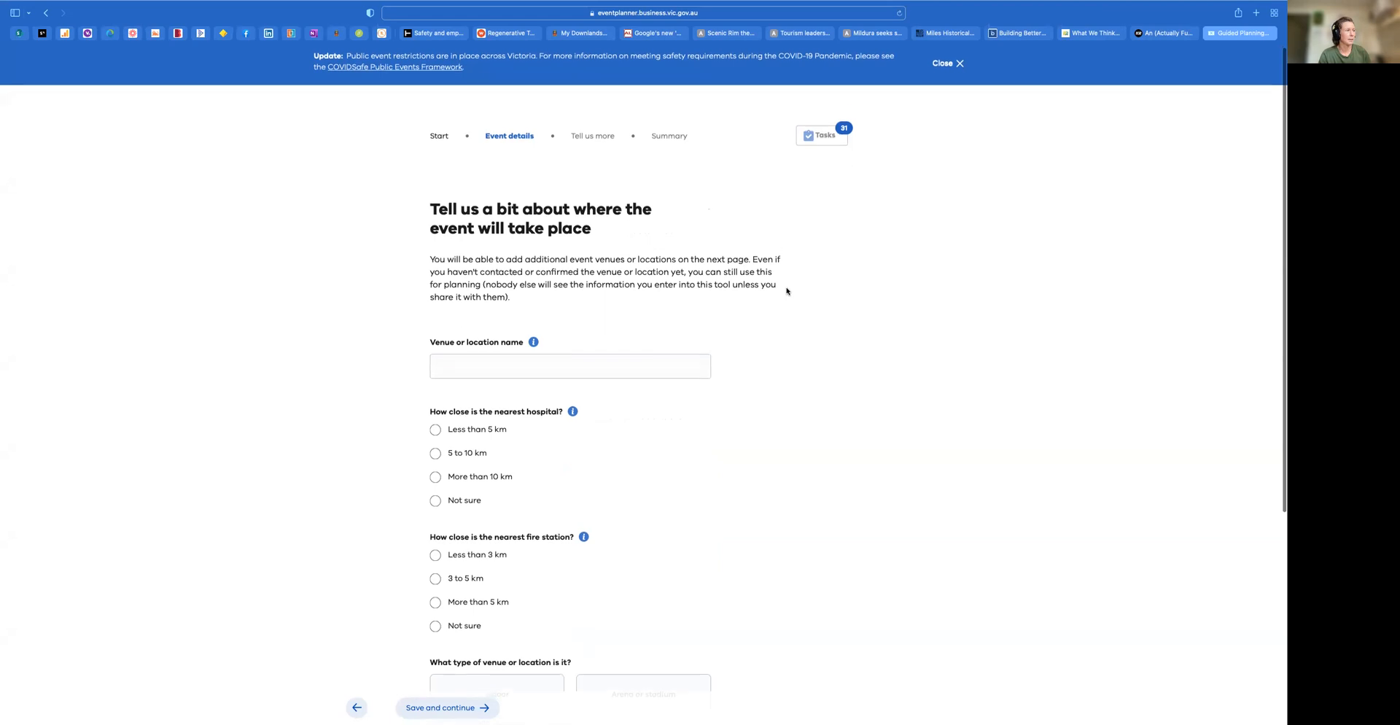
Try to enter Copa Park as the venue or location name
{"action": "left_click", "coordinate": [507, 340]}
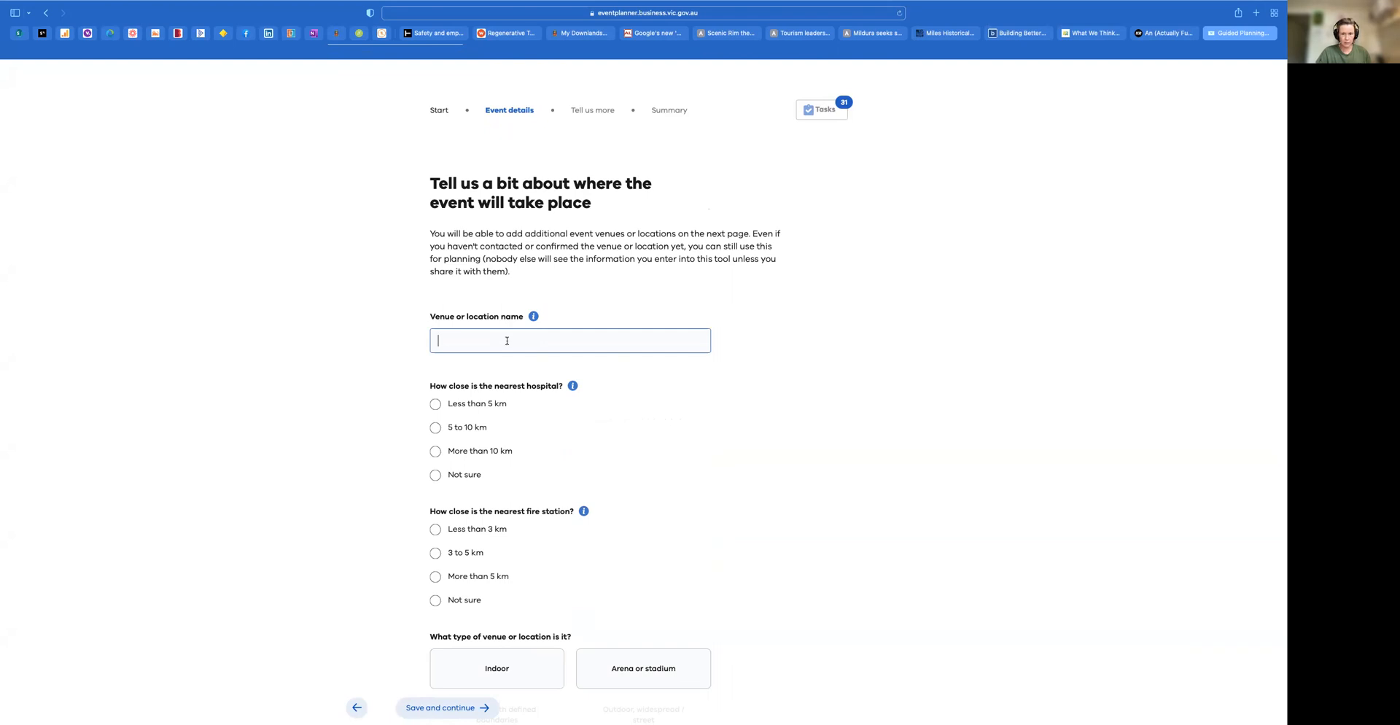
{"action": "type", "text": "c"}
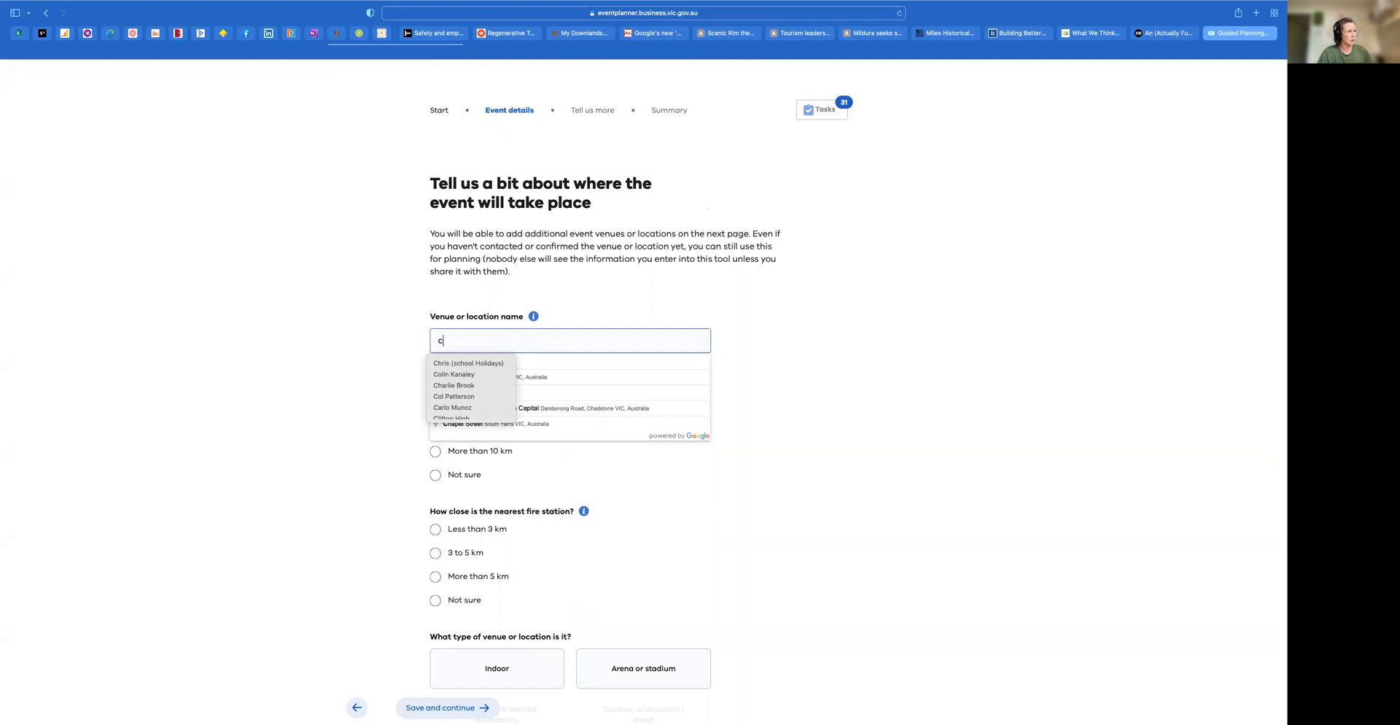
{"action": "left_click", "coordinate": [401, 404]}
{"action": "left_click", "coordinate": [452, 341]}
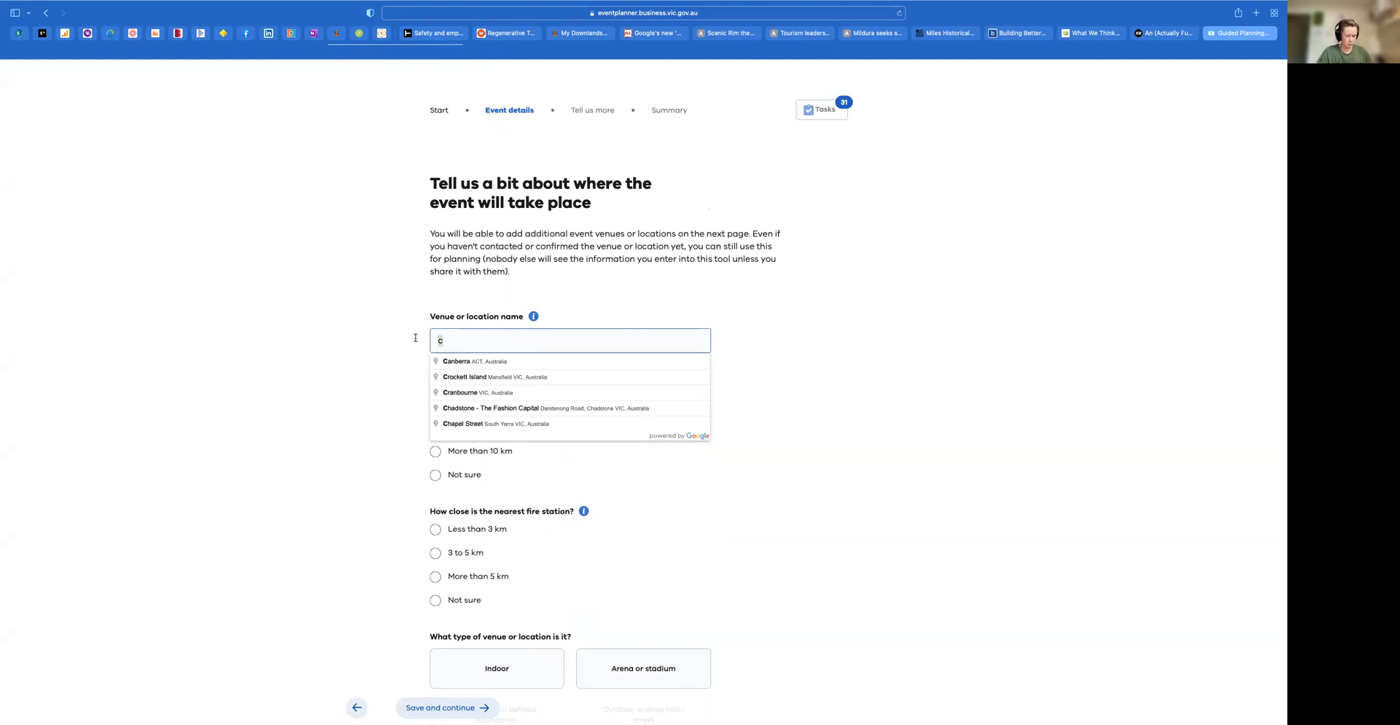
{"action": "type", "text": "Copa"}
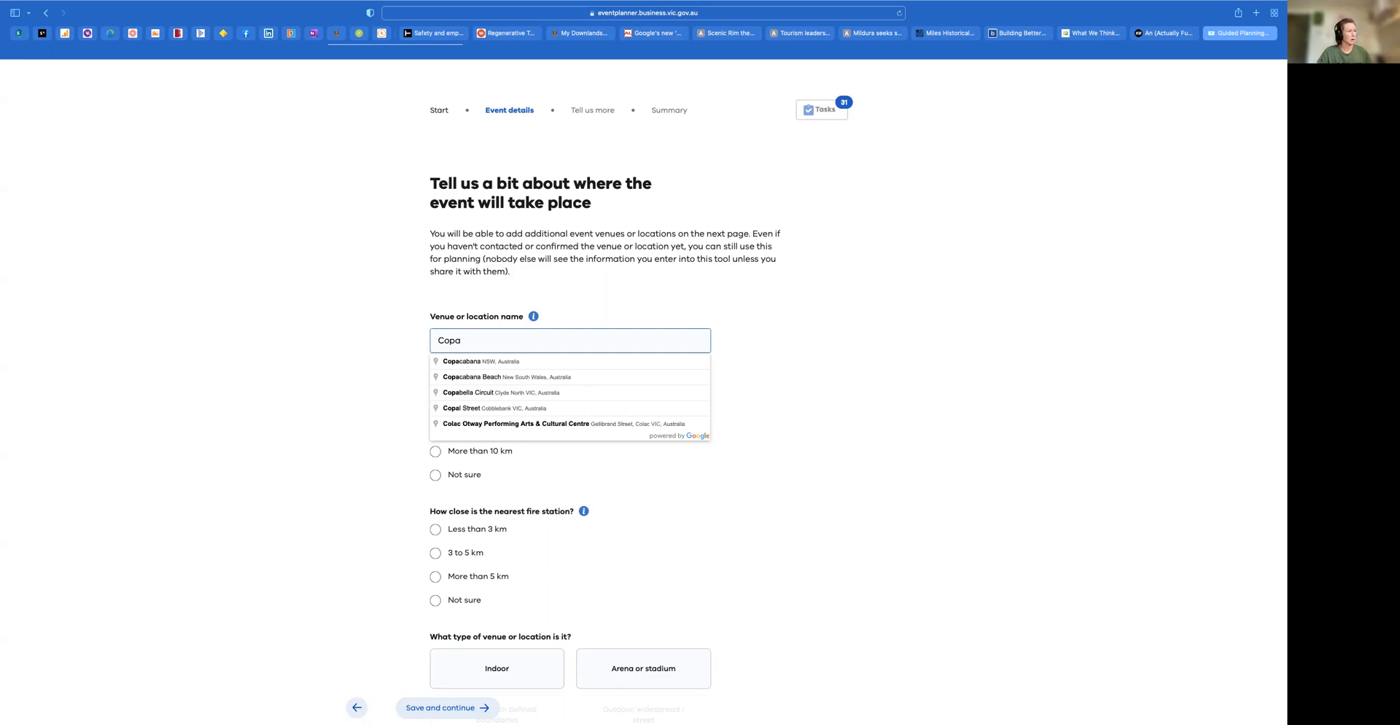
{"action": "type", "text": " Park"}
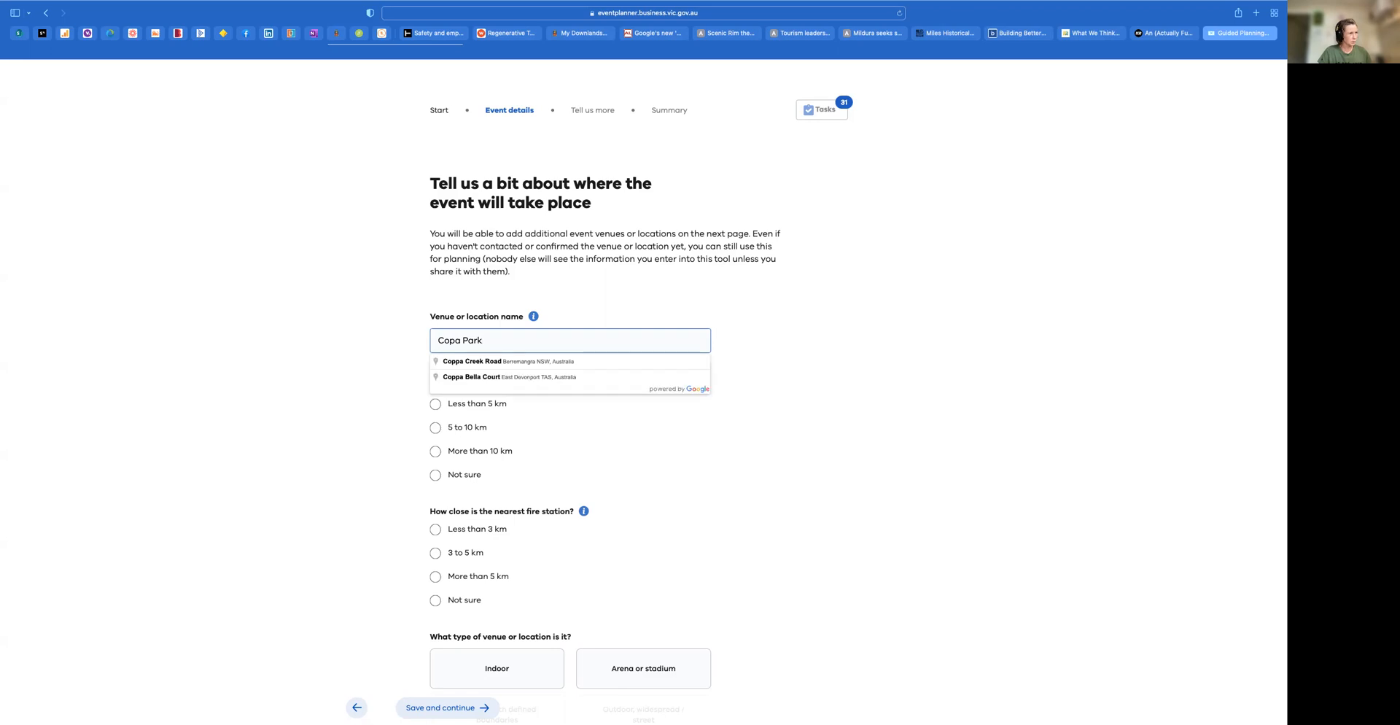
{"action": "key", "text": "BackSpace"}
{"action": "key", "text": "BackSpace"}
{"action": "key", "text": "BackSpace"}
{"action": "key", "text": "BackSpace"}
{"action": "key", "text": "BackSpace"}
{"action": "key", "text": "BackSpace"}
{"action": "key", "text": "BackSpace"}
{"action": "key", "text": "BackSpace"}
{"action": "key", "text": "BackSpace"}
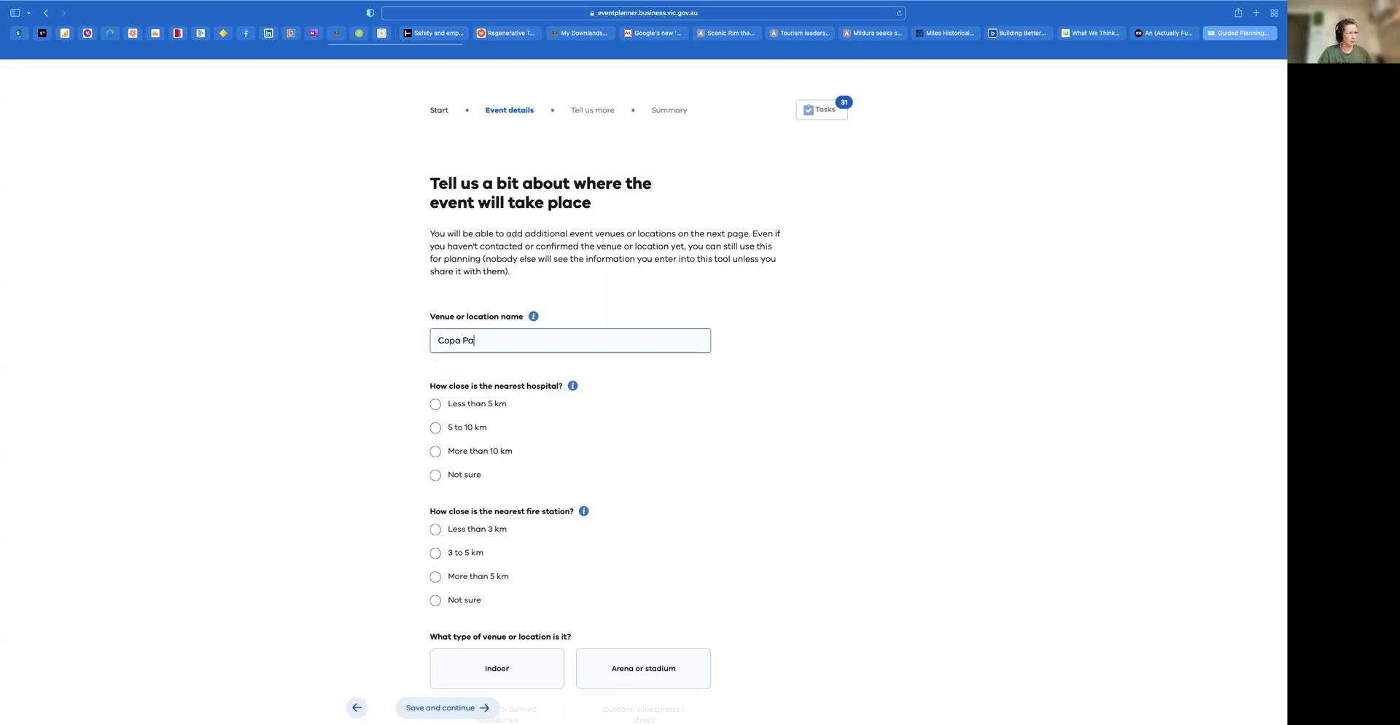
Set the venue or location to the suggested place Macedon Ranges, VIC, Australia
{"action": "type", "text": "Mac"}
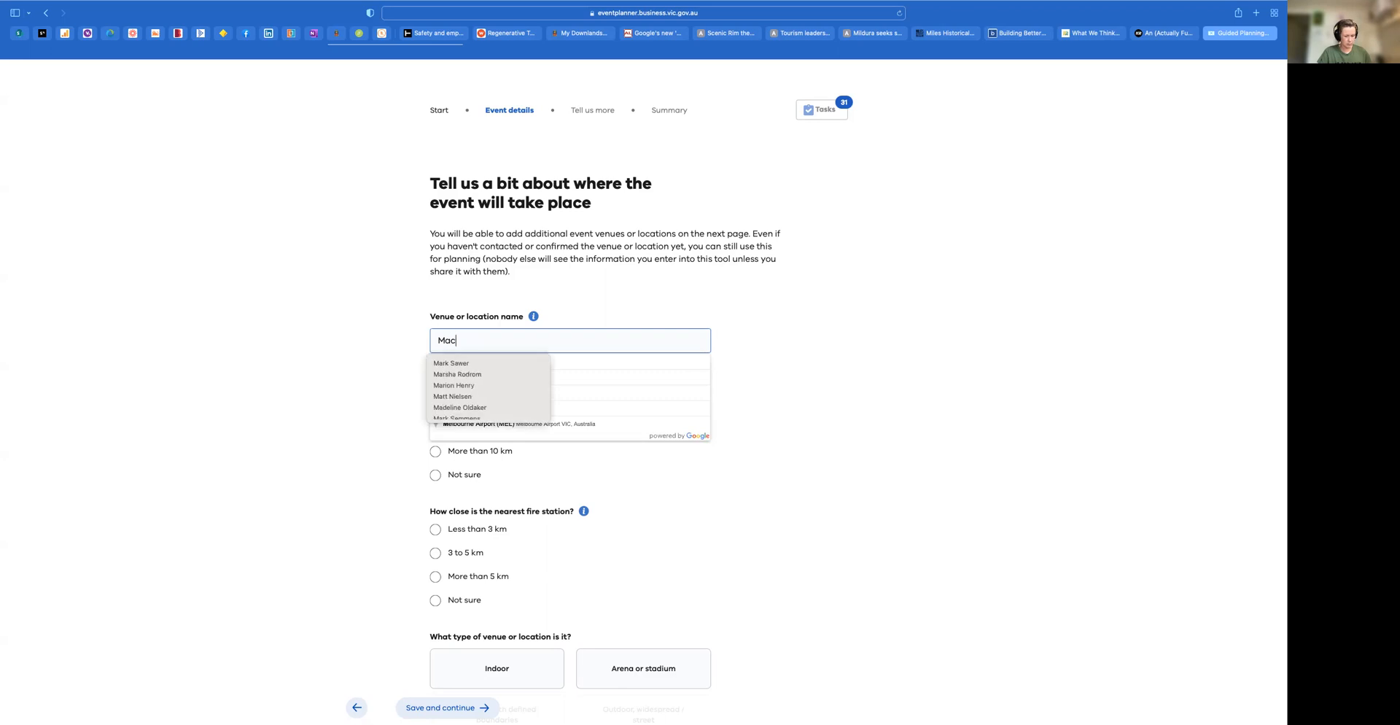
{"action": "type", "text": "eon Ranges"}
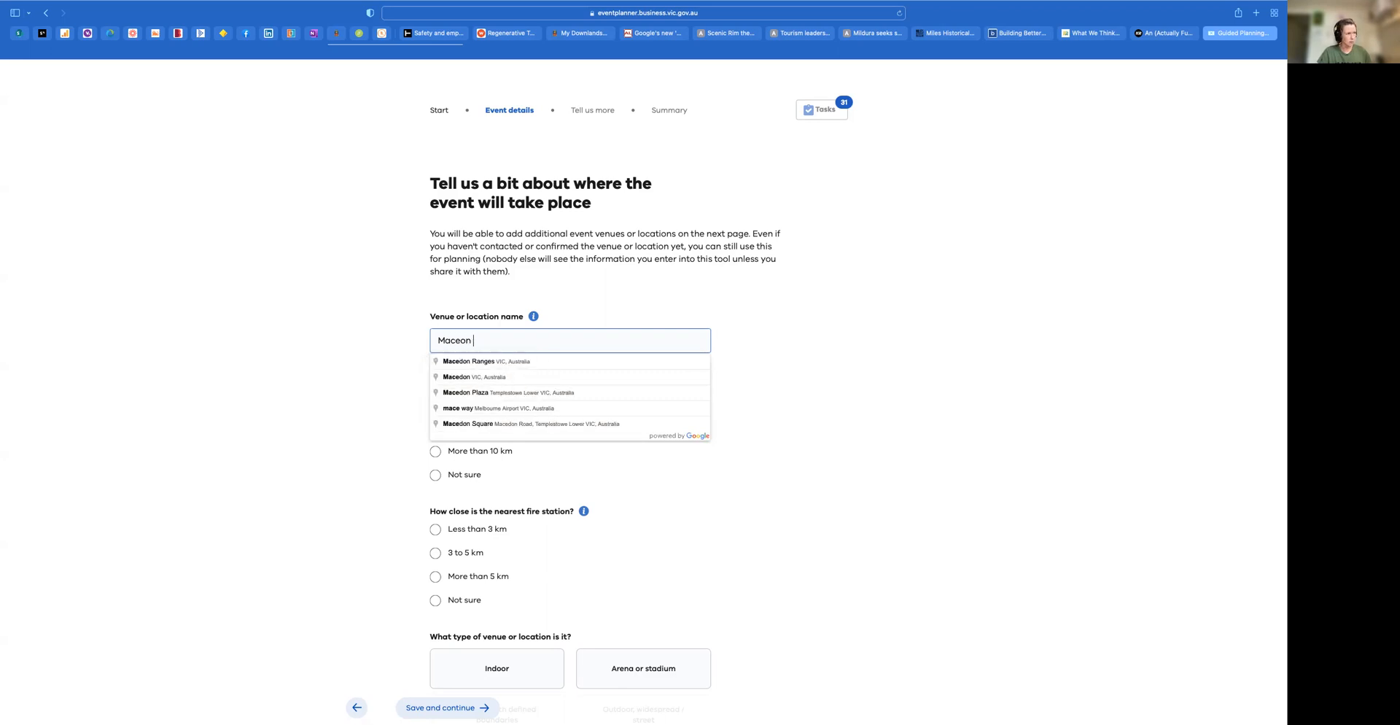
{"action": "left_click", "coordinate": [477, 362]}
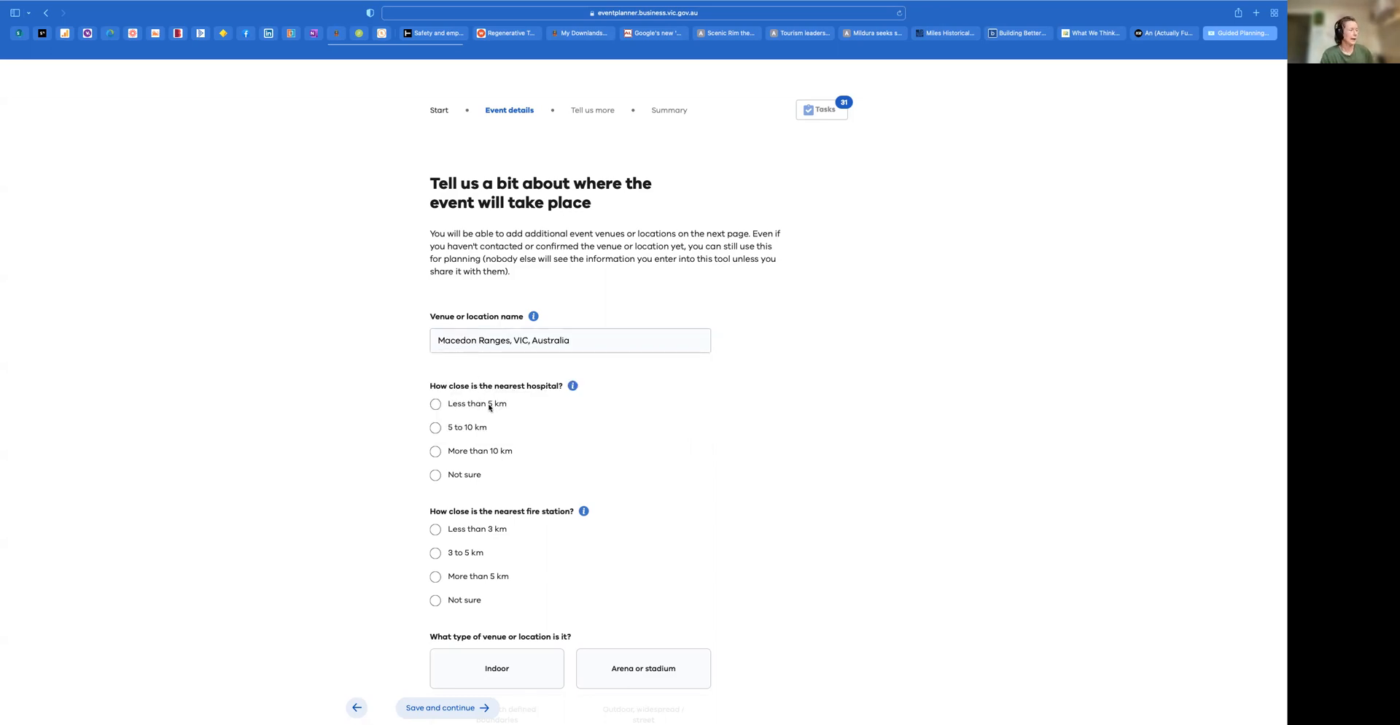
Set the distance to the nearest hospital to 5 to 10 km
{"action": "scroll", "coordinate": [481, 412], "scroll_direction": "down", "scroll_amount": 3}
{"action": "mouse_move", "coordinate": [534, 186]}
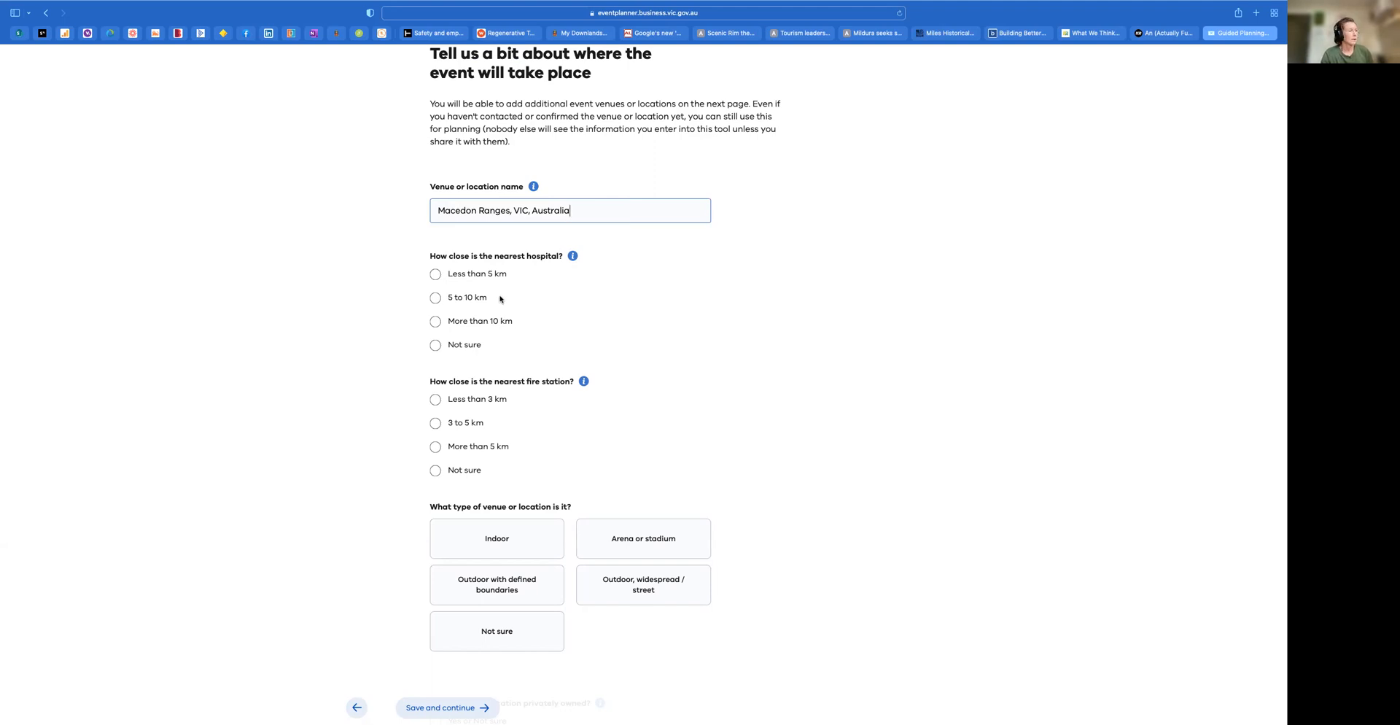
{"action": "mouse_move", "coordinate": [573, 257]}
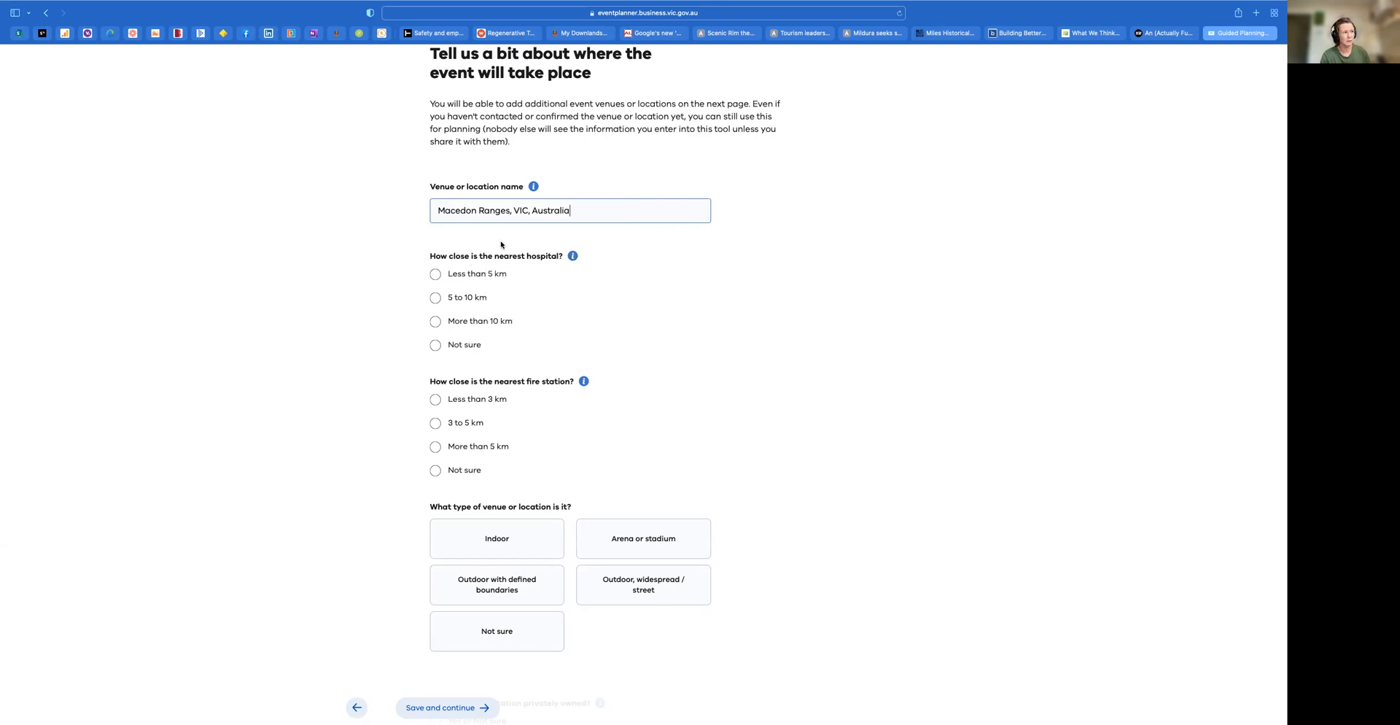
{"action": "left_click", "coordinate": [443, 296]}
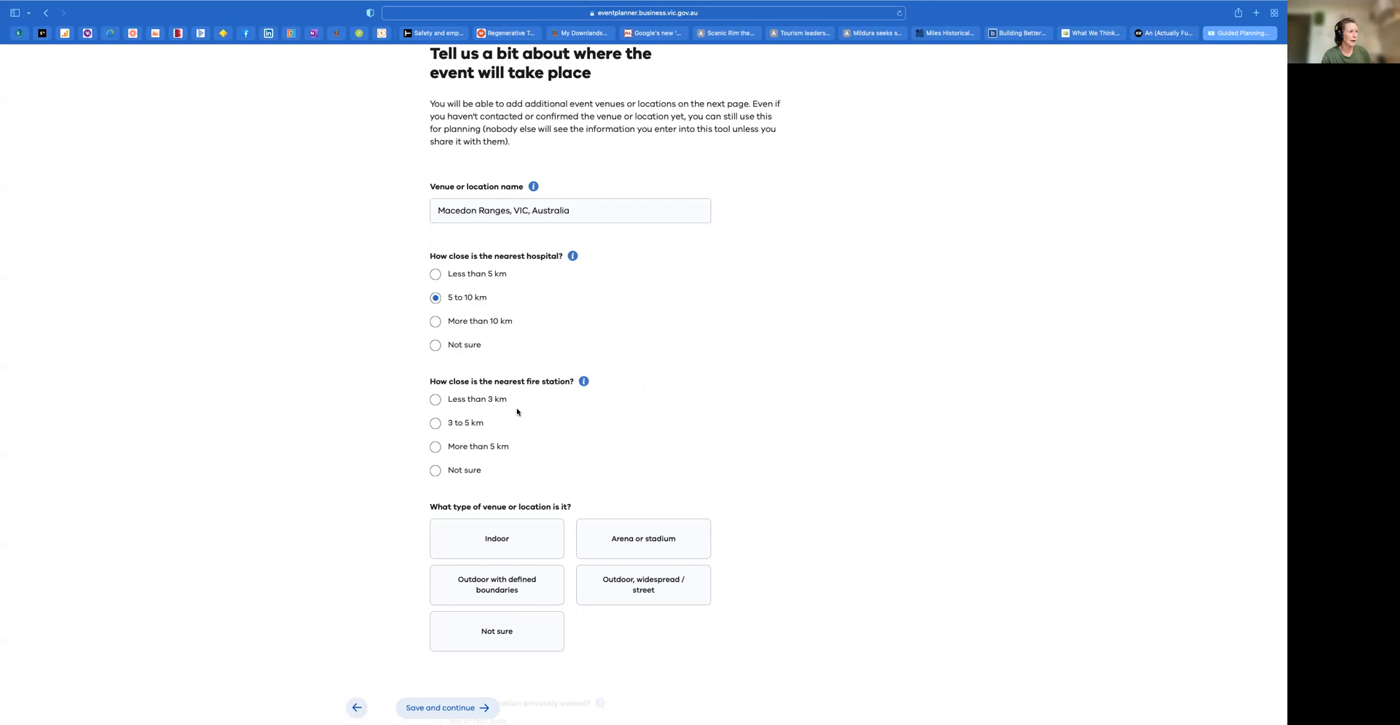
Set the distance to the nearest fire station to 3 to 5 km and the venue type to Outdoor, widespread / street
{"action": "left_click", "coordinate": [468, 425]}
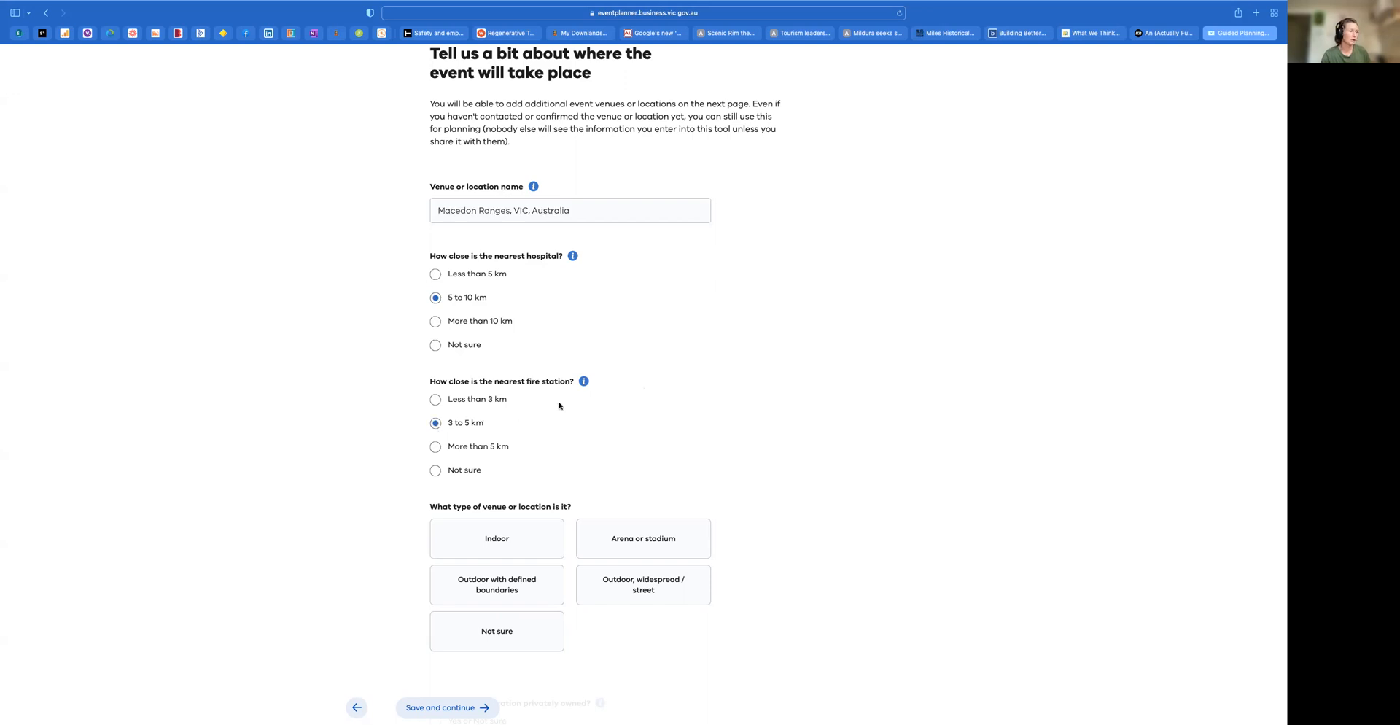
{"action": "scroll", "coordinate": [605, 489], "scroll_direction": "down", "scroll_amount": 3}
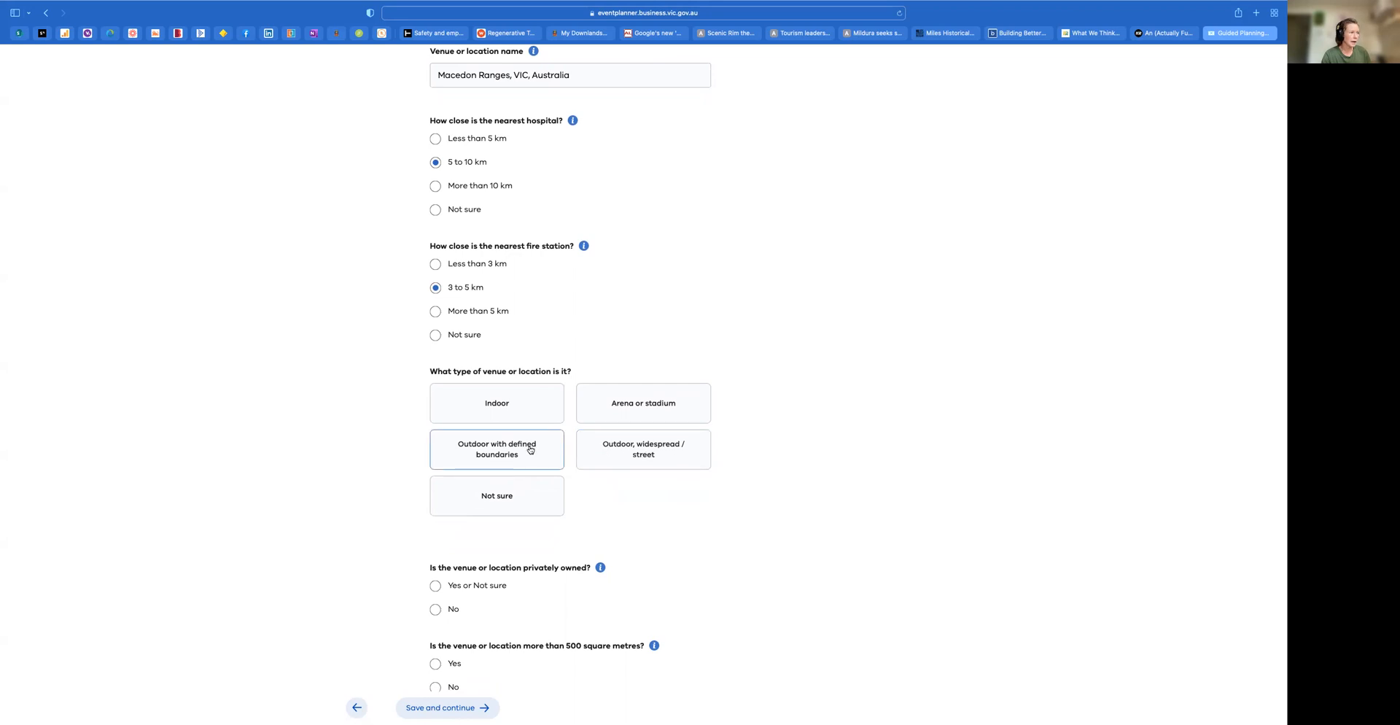
{"action": "left_click", "coordinate": [636, 456]}
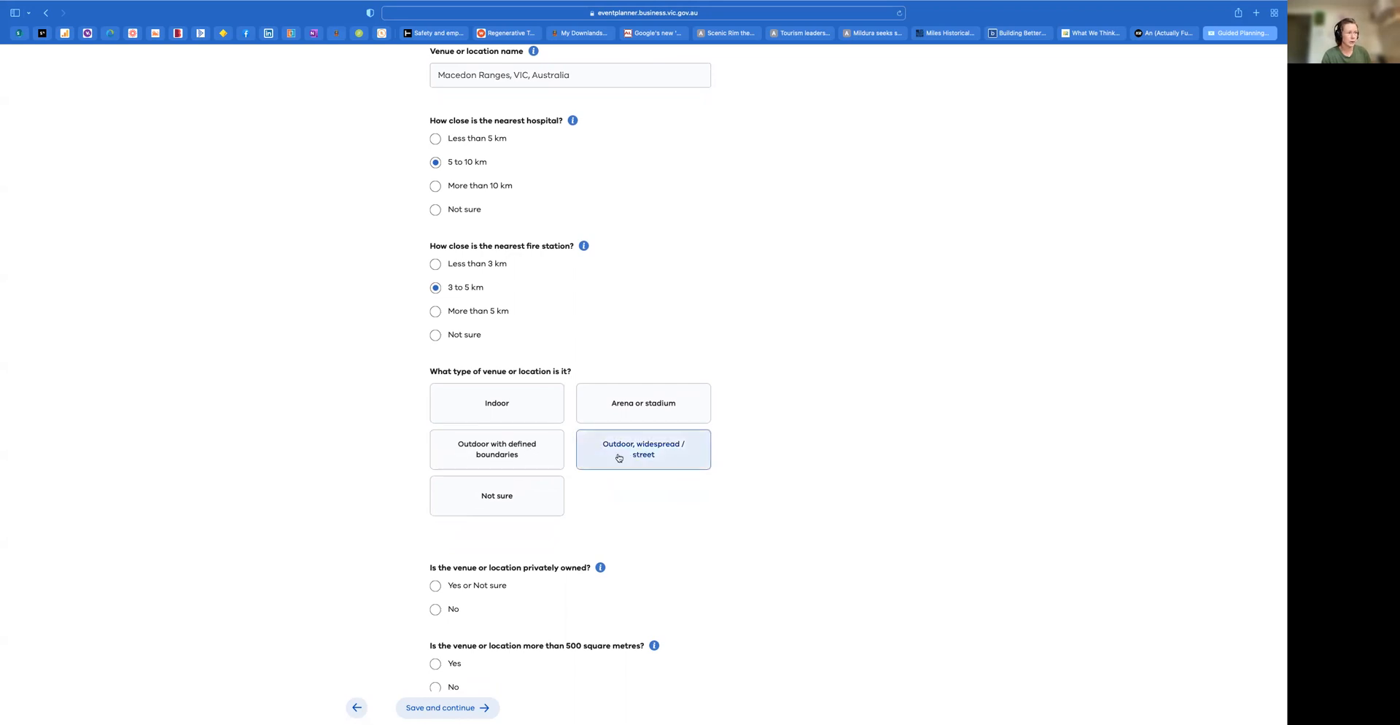
{"action": "scroll", "coordinate": [570, 538], "scroll_direction": "down", "scroll_amount": 1}
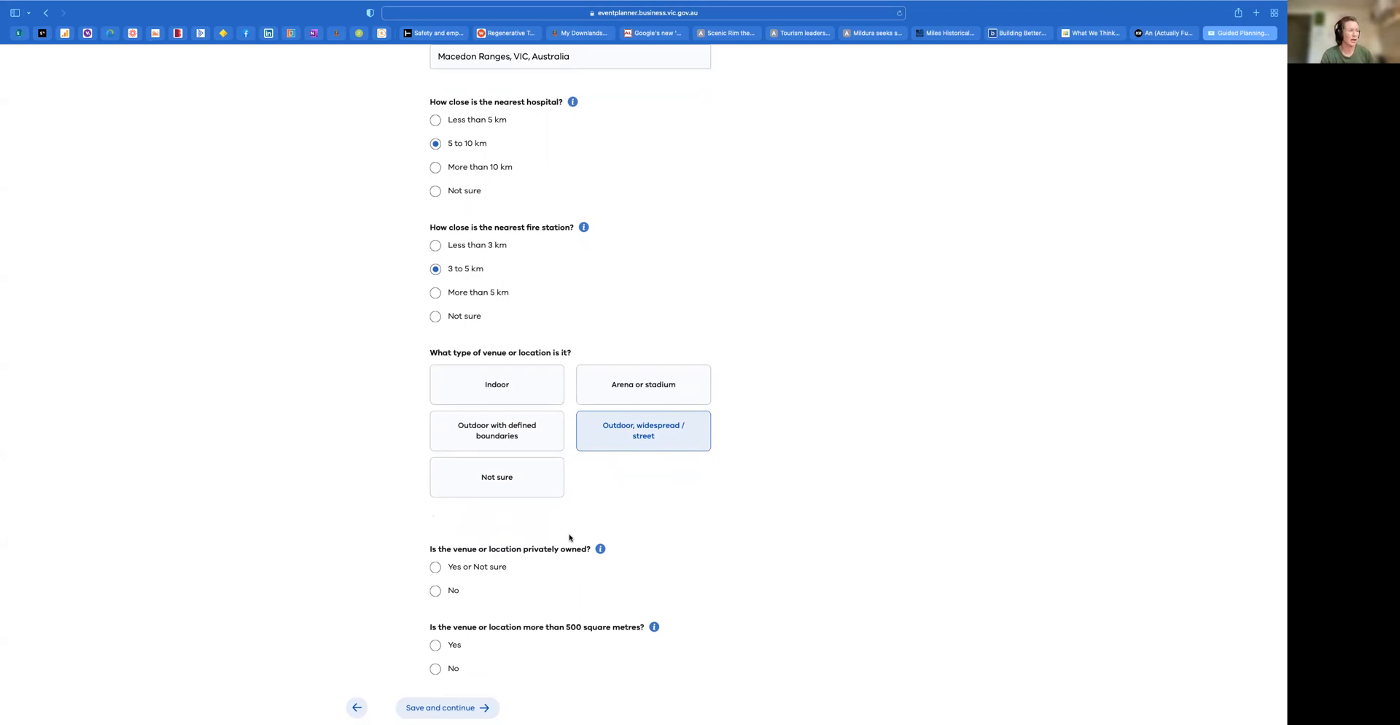
Answer that the venue is not privately owned and that it covers more than 500 square metres
{"action": "scroll", "coordinate": [569, 537], "scroll_direction": "down", "scroll_amount": 1}
{"action": "left_click", "coordinate": [471, 591]}
{"action": "scroll", "coordinate": [531, 602], "scroll_direction": "down", "scroll_amount": 1}
{"action": "left_click", "coordinate": [436, 645]}
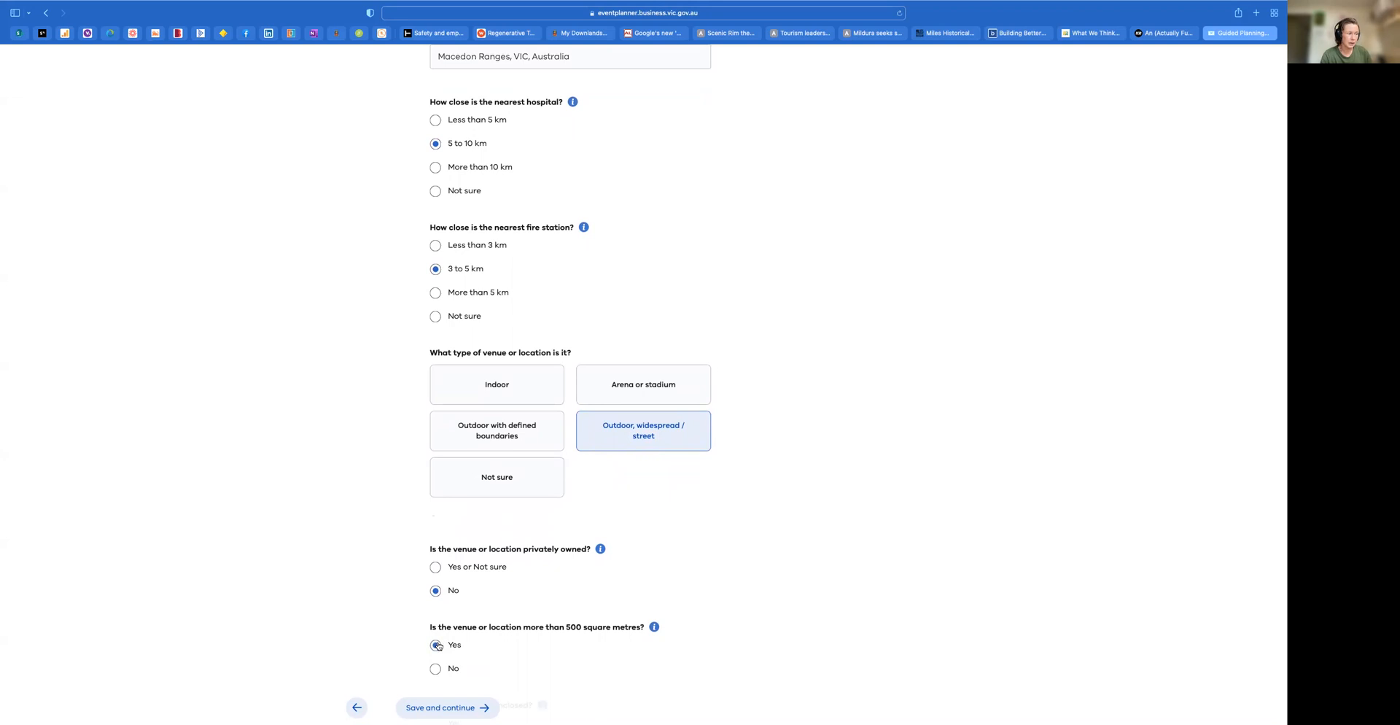
Answer No for an enclosed site and for paid entry, and include tents, marquees or booths more than 100 square metres
{"action": "scroll", "coordinate": [438, 644], "scroll_direction": "down", "scroll_amount": 2}
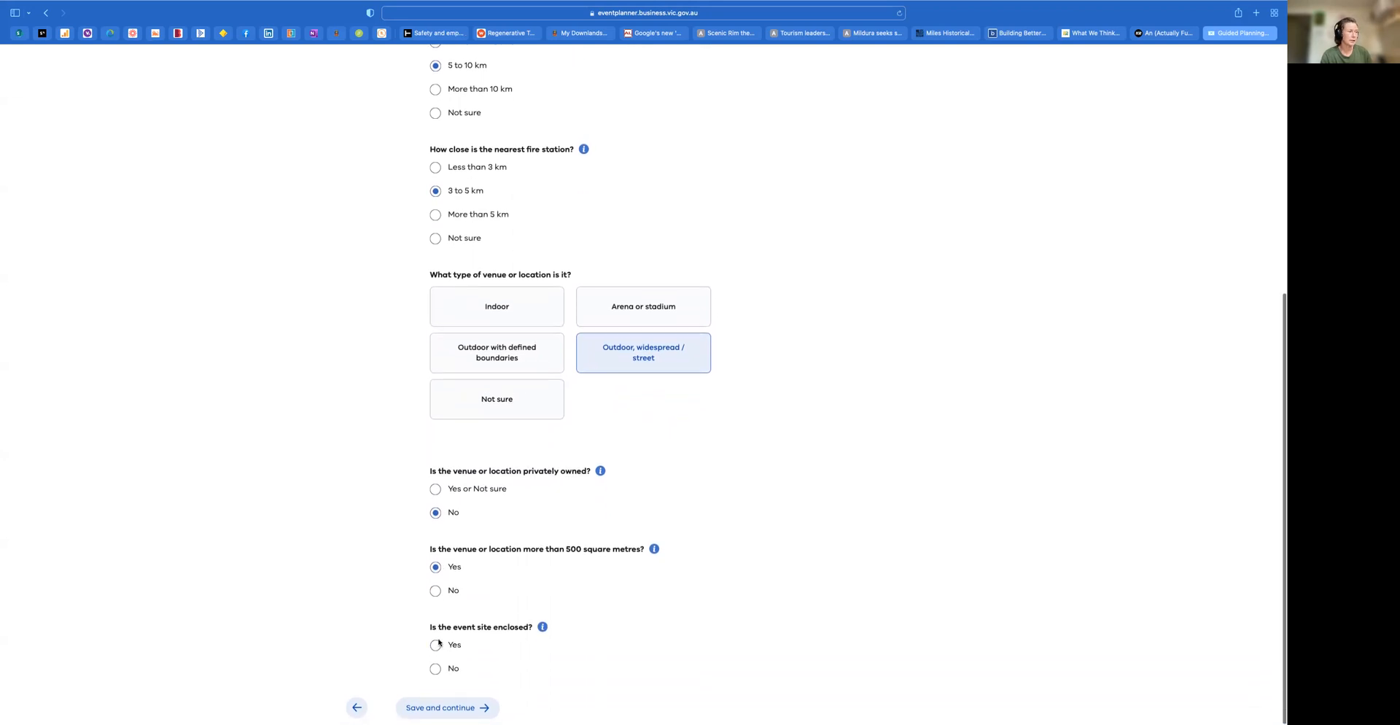
{"action": "left_click", "coordinate": [449, 668]}
{"action": "scroll", "coordinate": [525, 644], "scroll_direction": "down", "scroll_amount": 2}
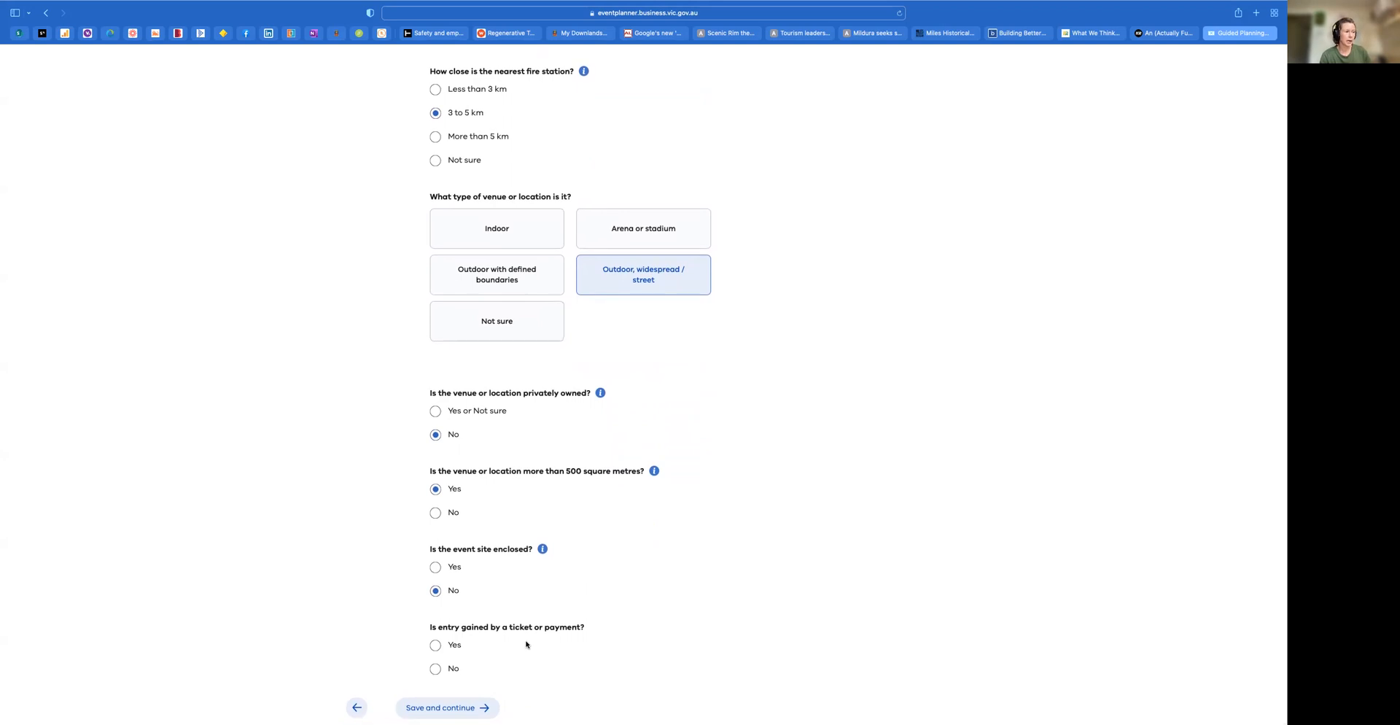
{"action": "left_click", "coordinate": [437, 669]}
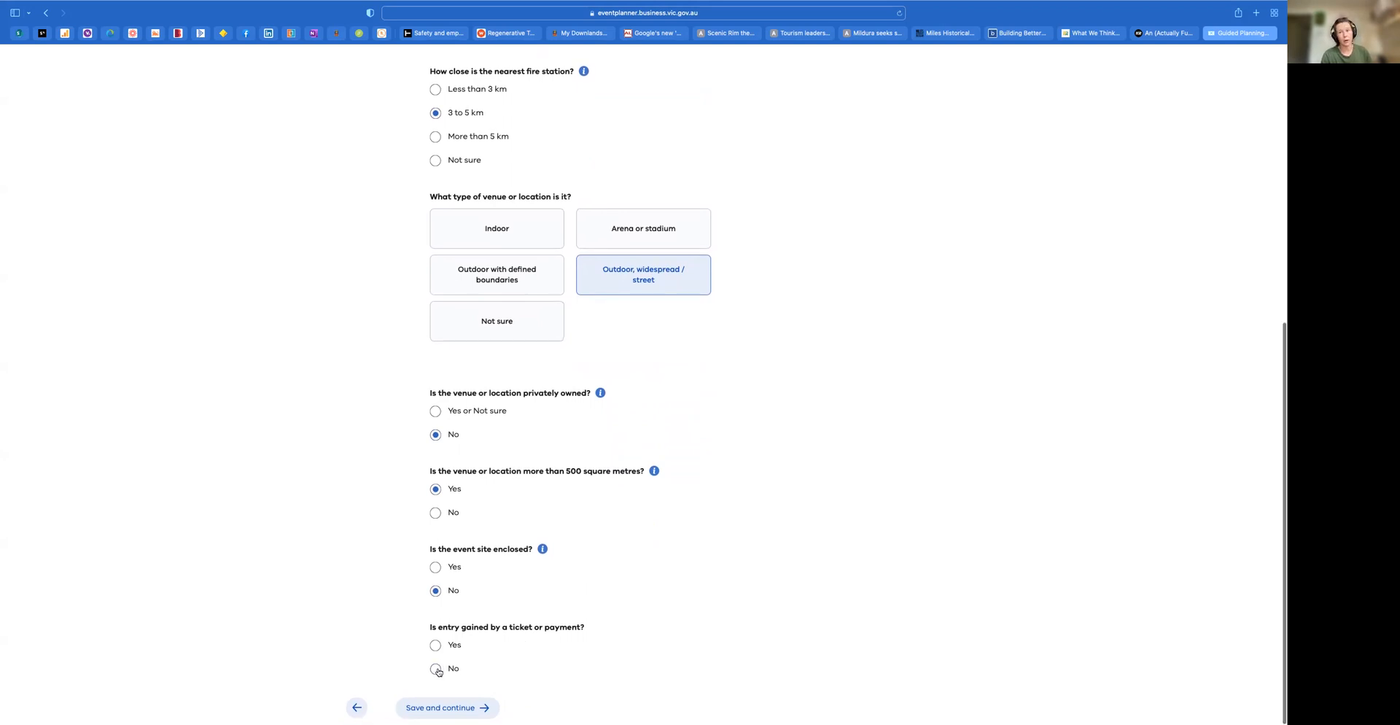
{"action": "scroll", "coordinate": [436, 669], "scroll_direction": "down", "scroll_amount": 3}
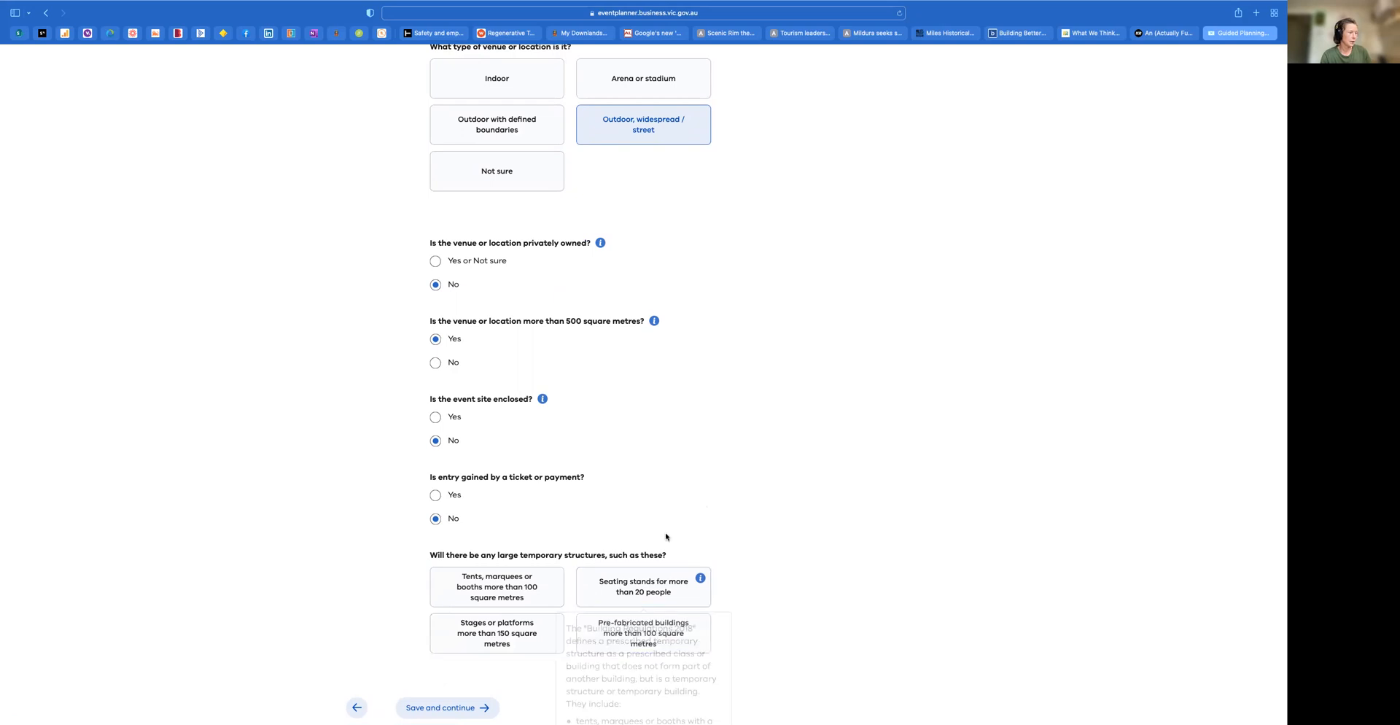
{"action": "left_click", "coordinate": [505, 580]}
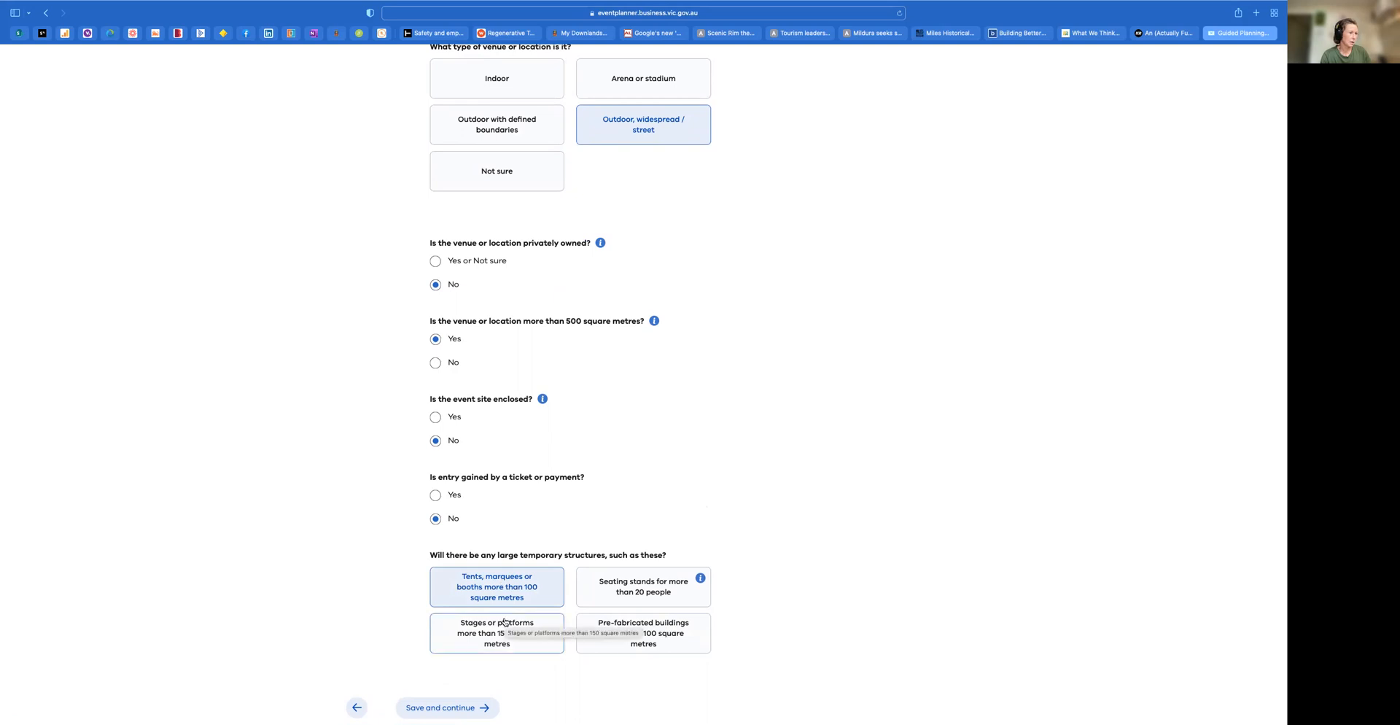
{"action": "left_click", "coordinate": [650, 595]}
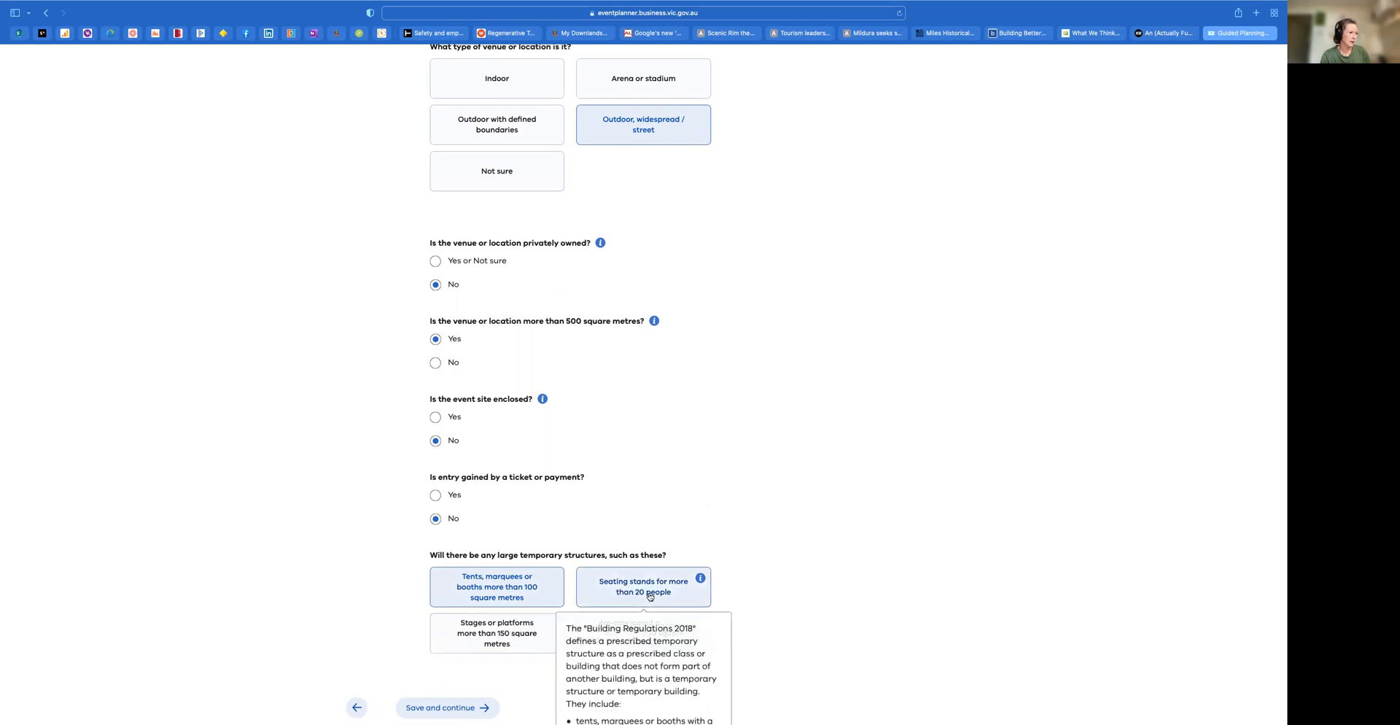
{"action": "scroll", "coordinate": [487, 651], "scroll_direction": "down", "scroll_amount": 3}
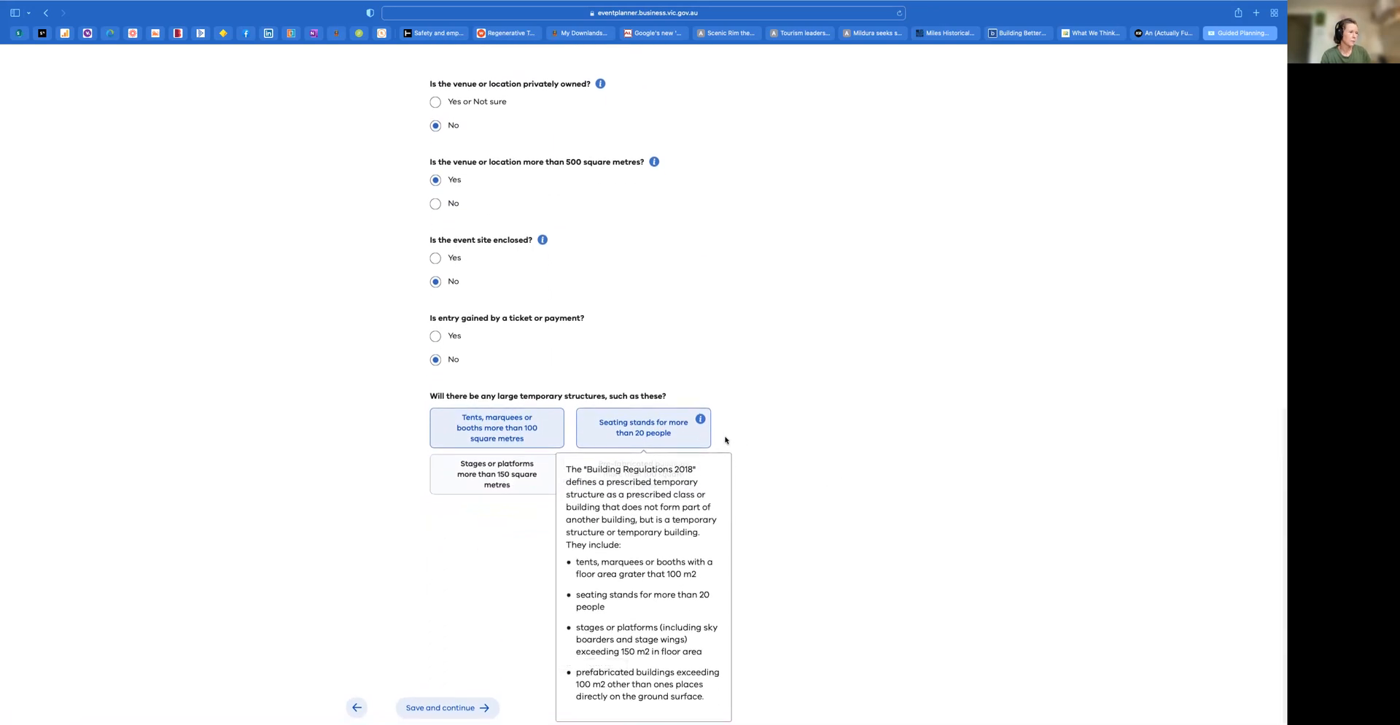
{"action": "left_click", "coordinate": [676, 423]}
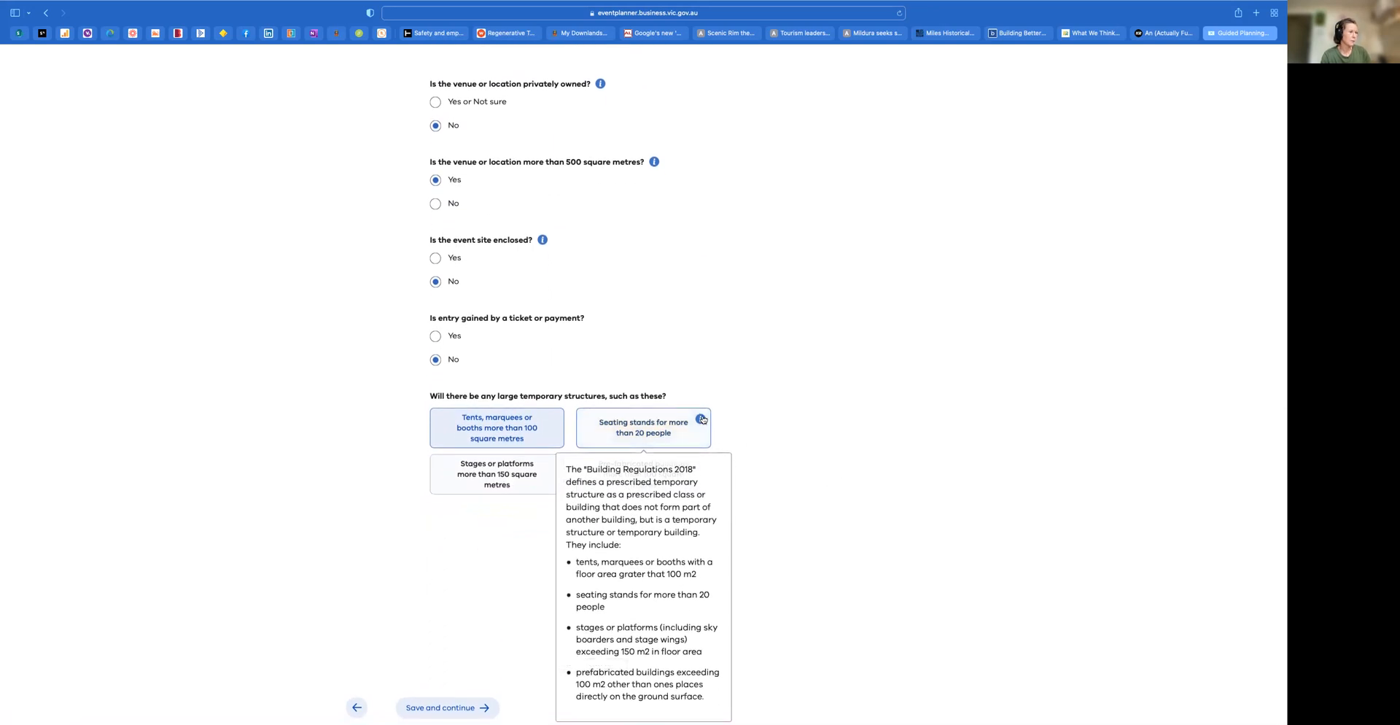
Save the venue details and finish adding locations without adding another venue
{"action": "left_click", "coordinate": [459, 708]}
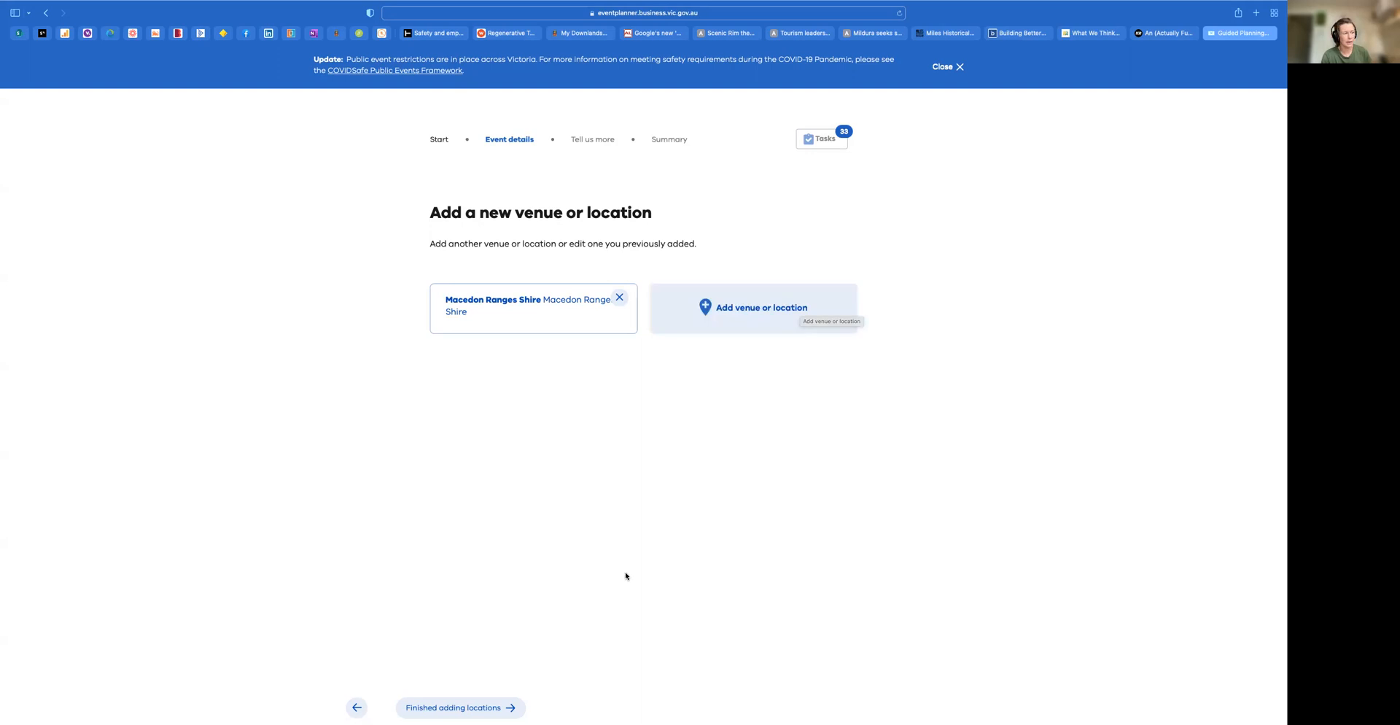
{"action": "left_click", "coordinate": [480, 711]}
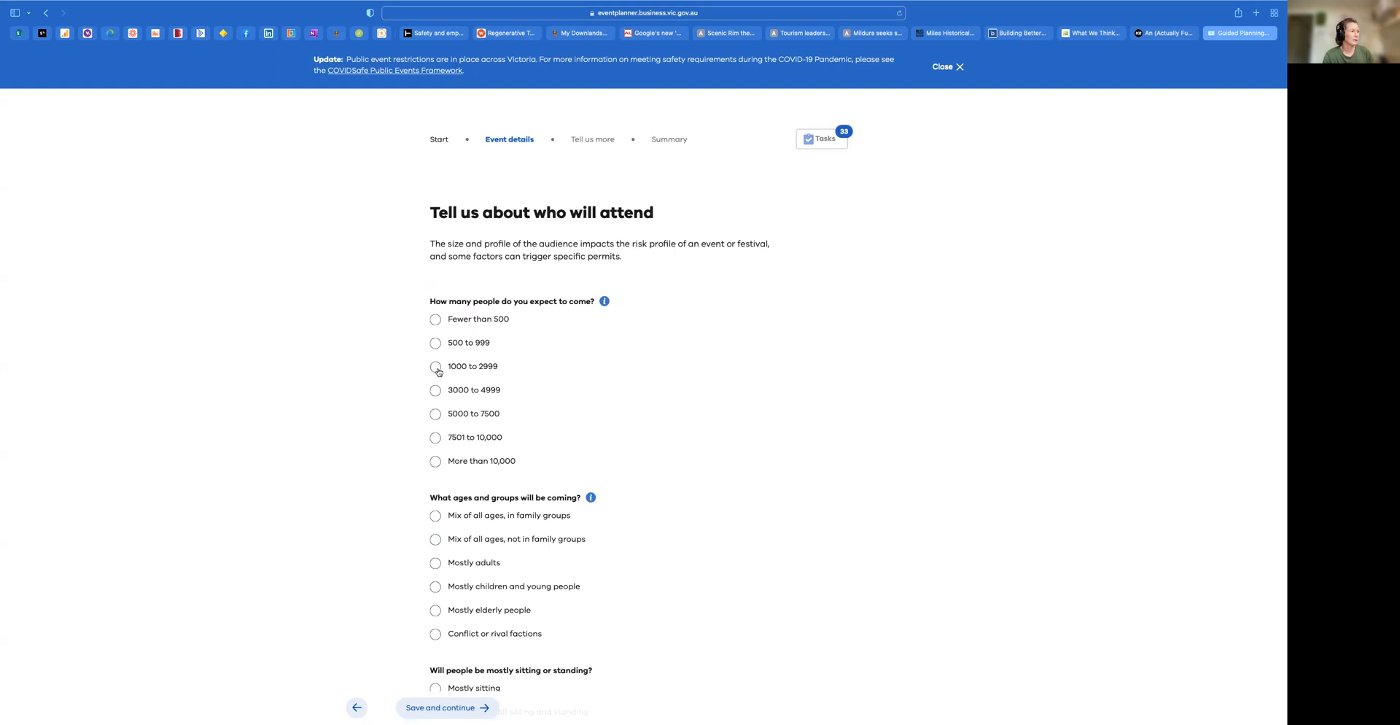
Describe the audience as 1000 to 2999 people, mixed ages in family groups, mostly standing, with no queues over an hour, and save
{"action": "scroll", "coordinate": [437, 395], "scroll_direction": "down", "scroll_amount": 3}
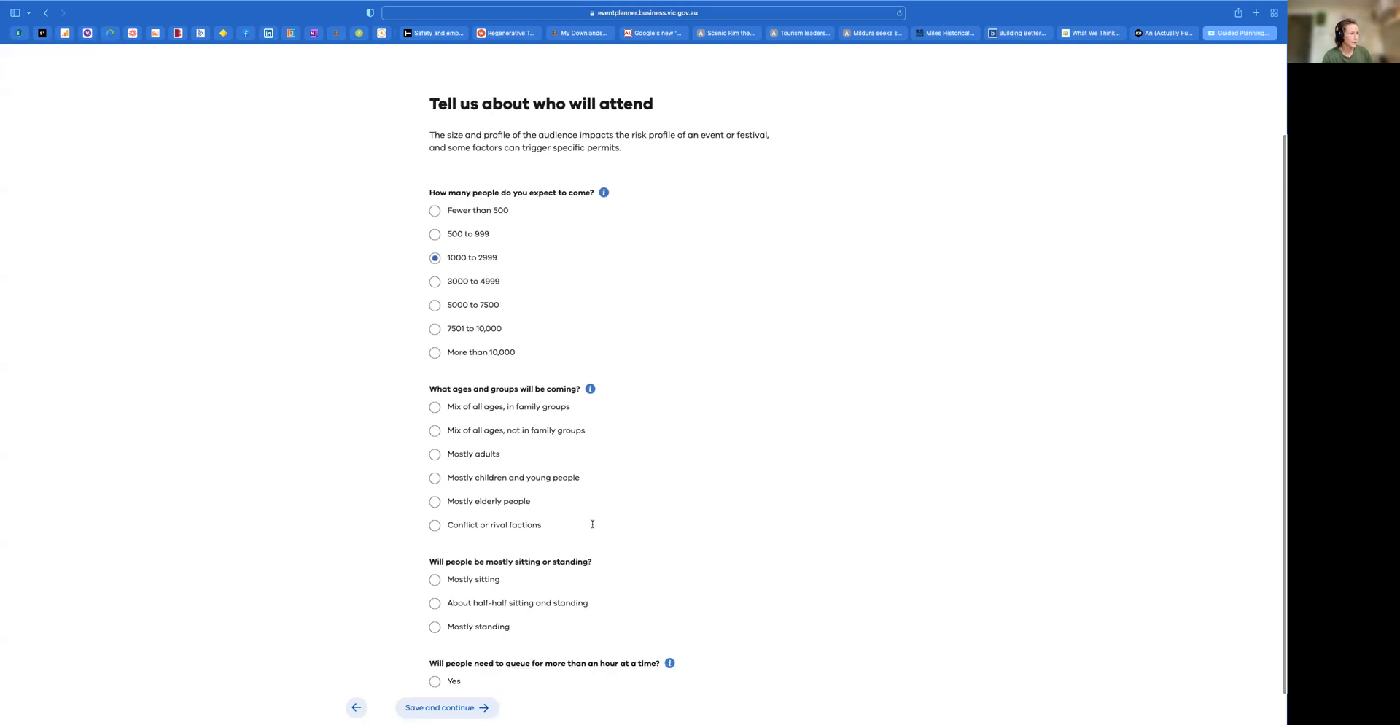
{"action": "left_click", "coordinate": [435, 406]}
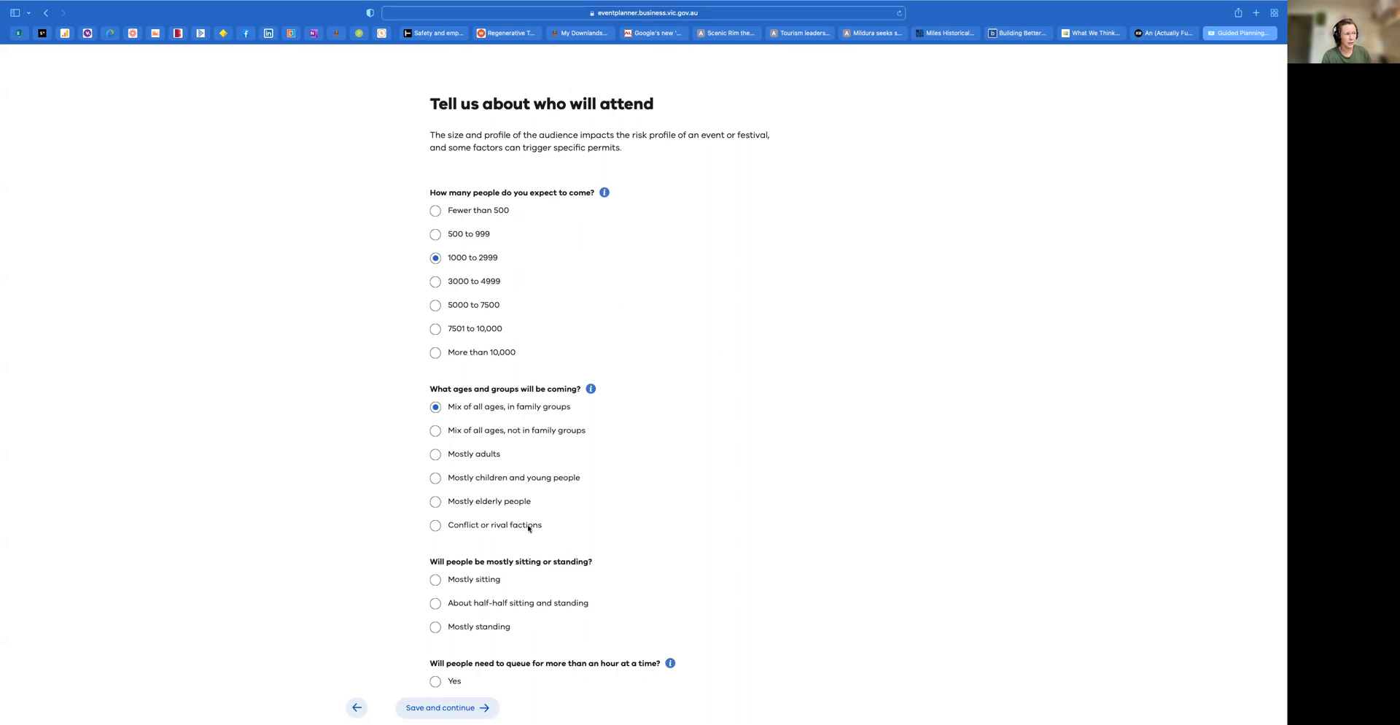
{"action": "scroll", "coordinate": [602, 554], "scroll_direction": "down", "scroll_amount": 1}
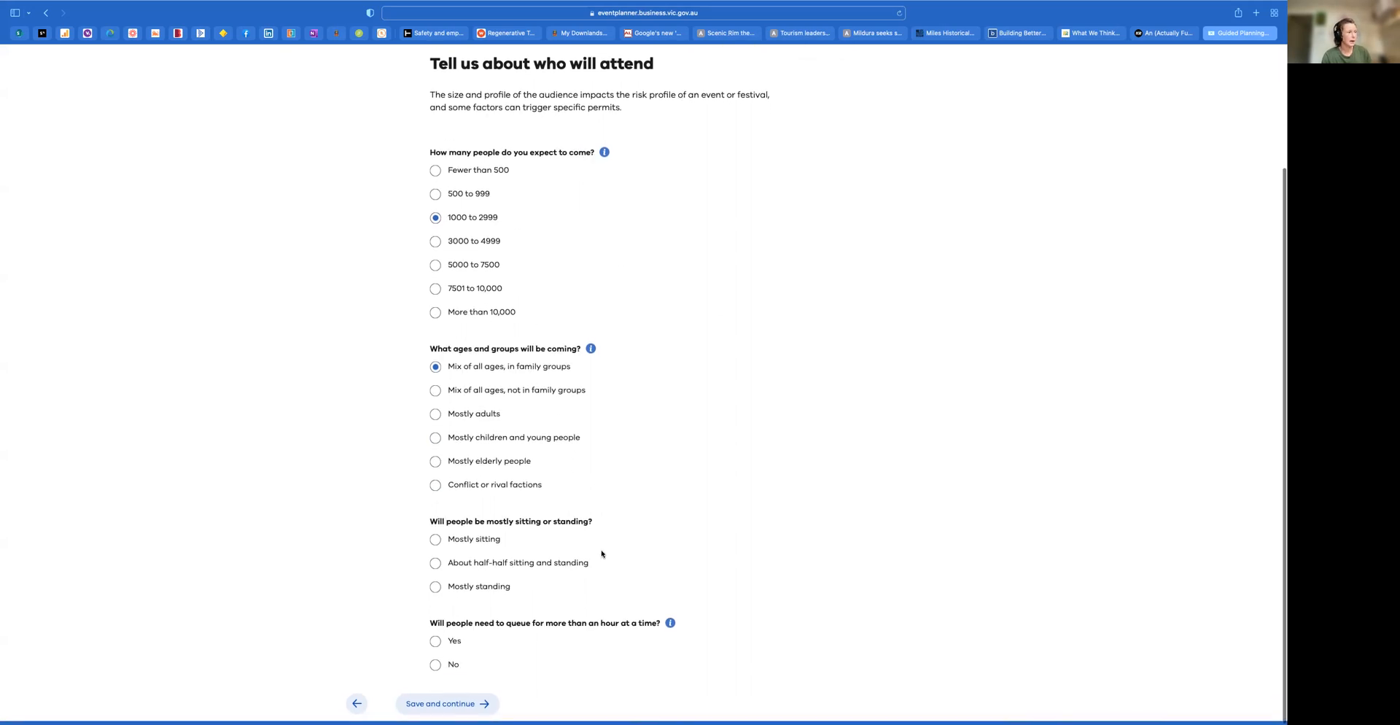
{"action": "left_click", "coordinate": [436, 590]}
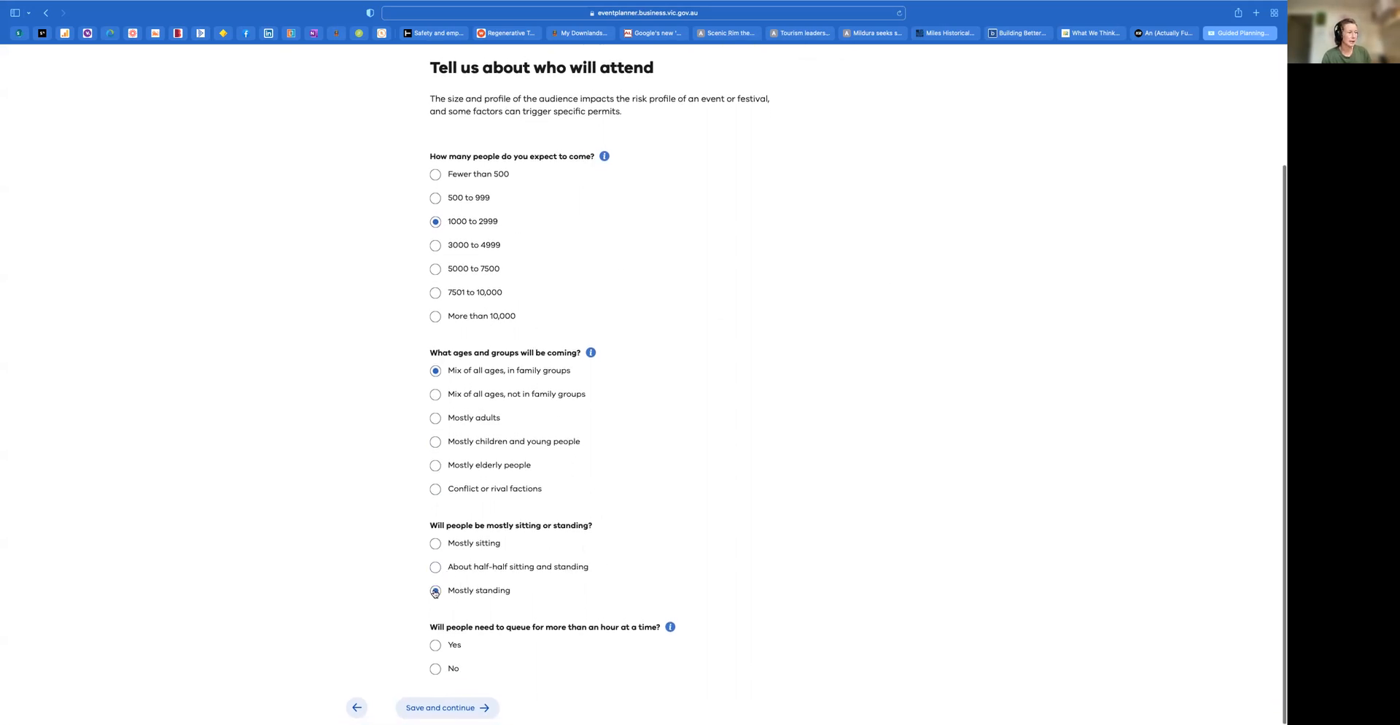
{"action": "scroll", "coordinate": [423, 597], "scroll_direction": "down", "scroll_amount": 1}
{"action": "left_click", "coordinate": [435, 669]}
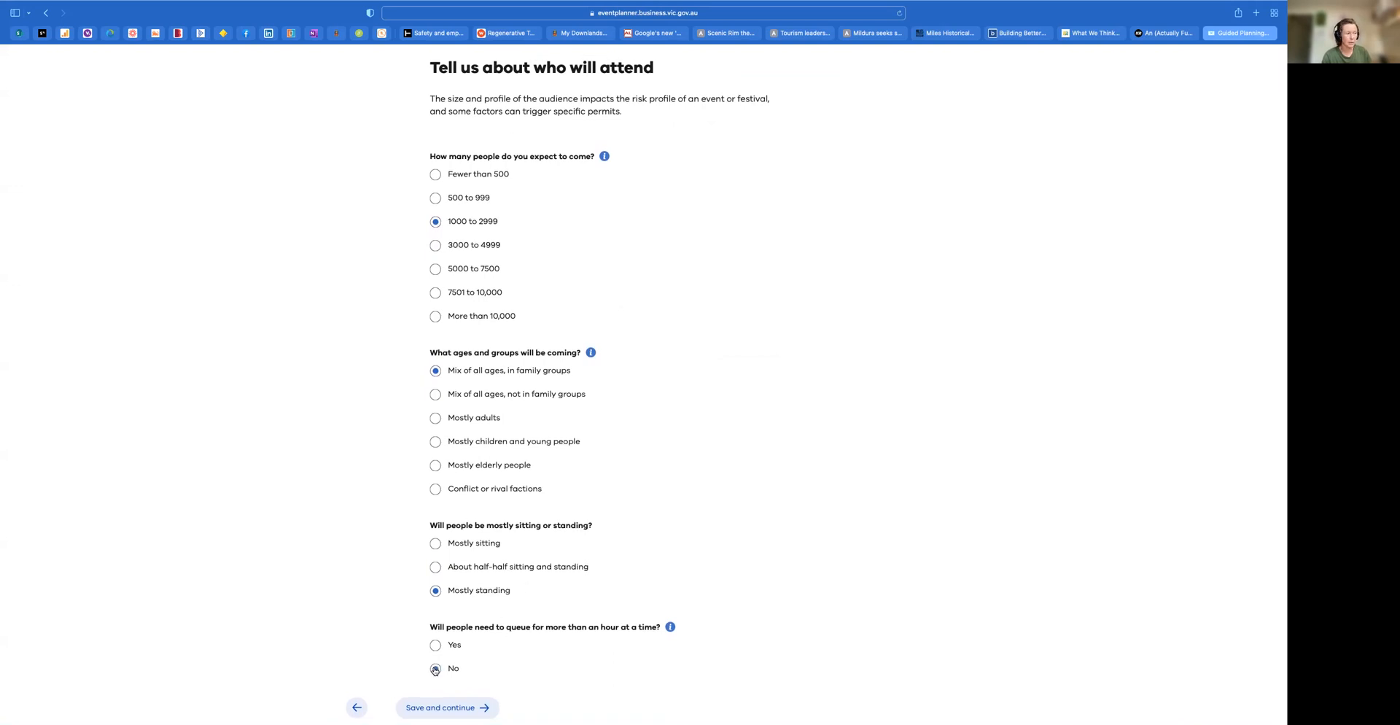
{"action": "scroll", "coordinate": [435, 671], "scroll_direction": "down", "scroll_amount": 2}
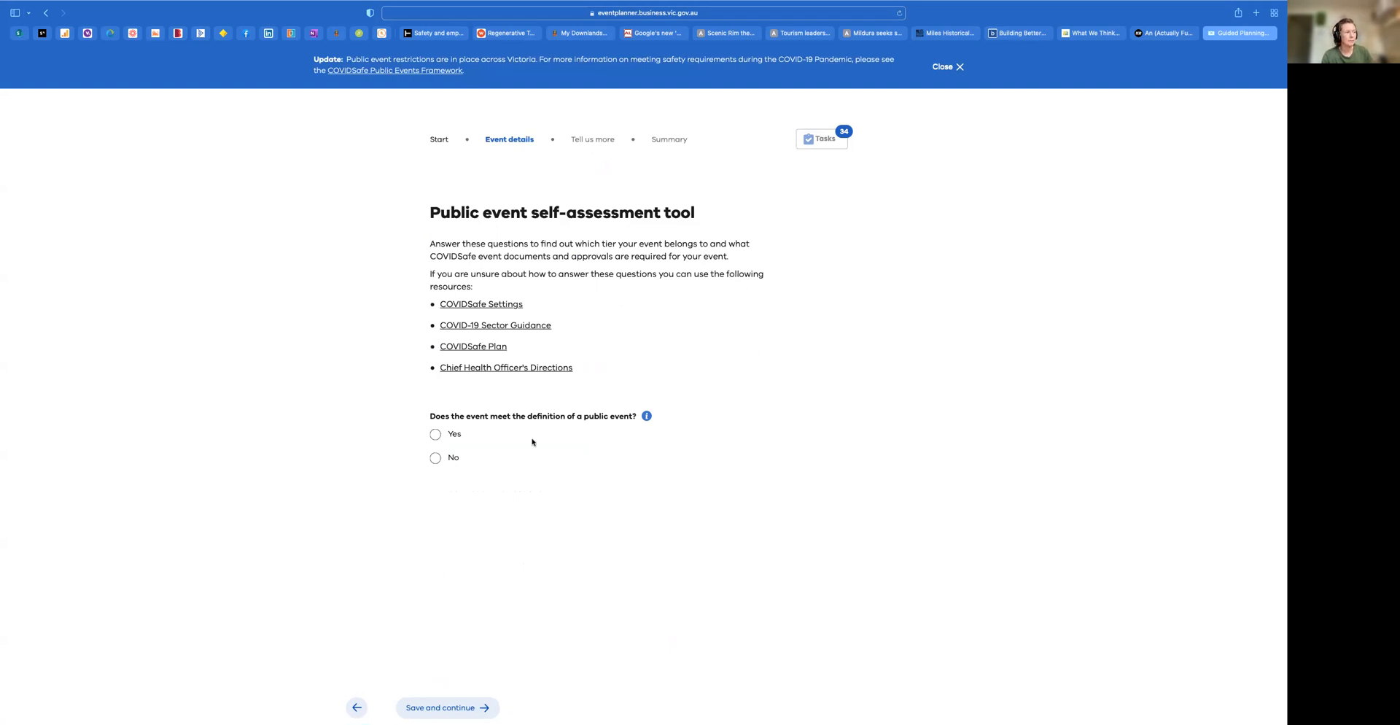
Answer Yes to the public event definition and to the COVIDSafe Settings and Plan question, and save the self-assessment
{"action": "left_click", "coordinate": [436, 435]}
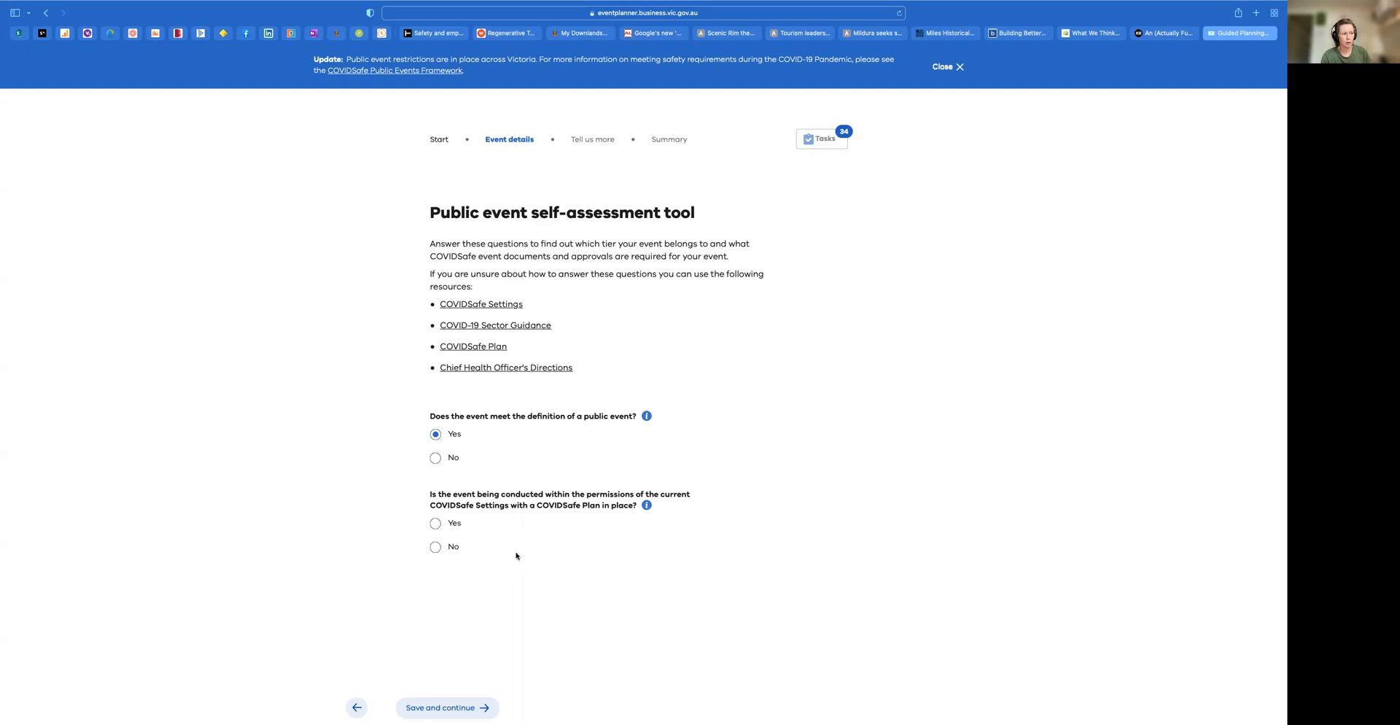
{"action": "left_click", "coordinate": [436, 524]}
{"action": "left_click", "coordinate": [466, 709]}
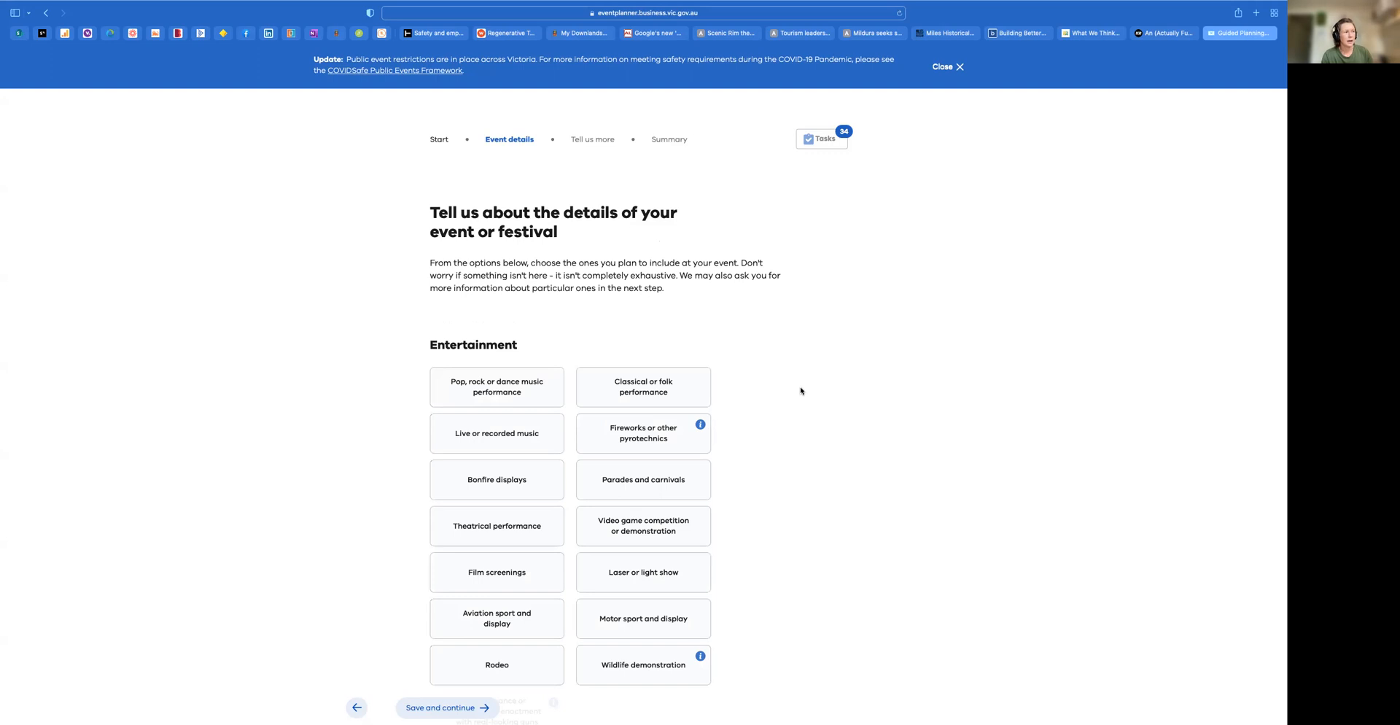
Add fireworks or other pyrotechnics as entertainment and read the tips on fireworks and on summer fire activities
{"action": "left_click", "coordinate": [670, 433]}
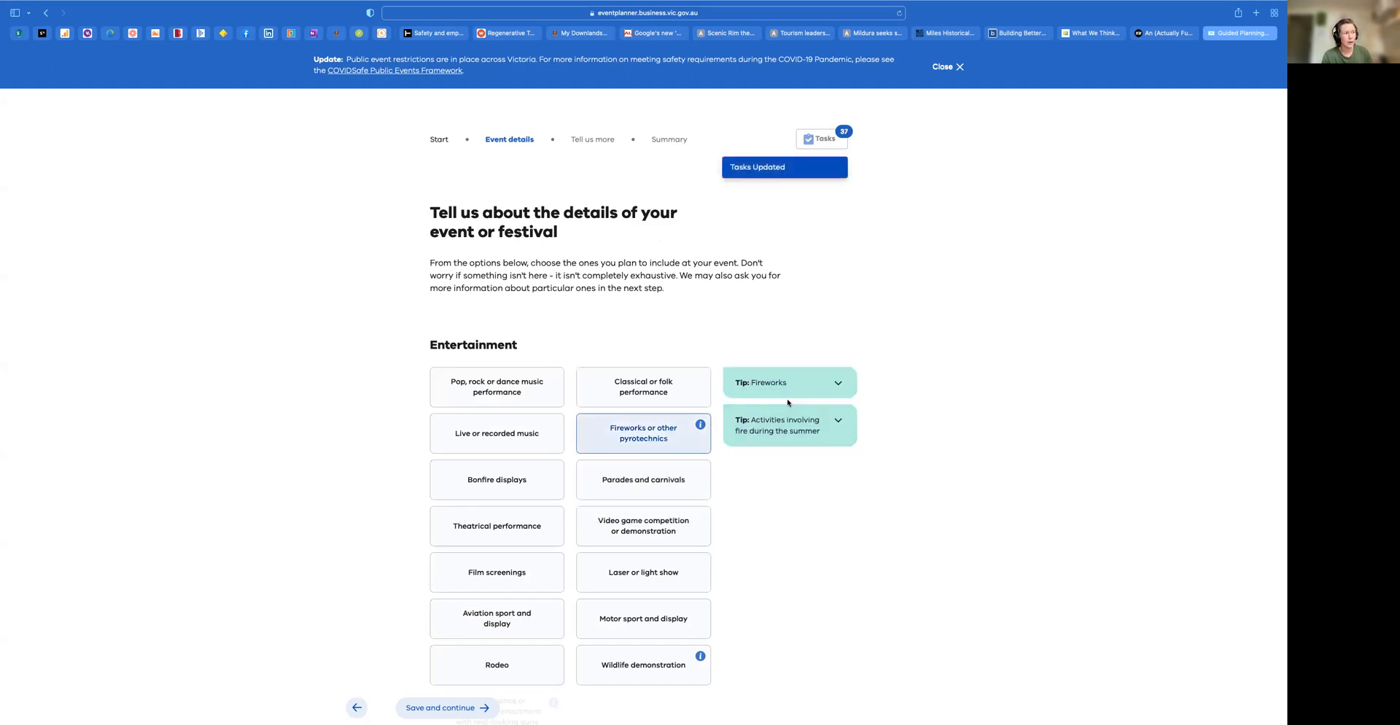
{"action": "left_click", "coordinate": [853, 385]}
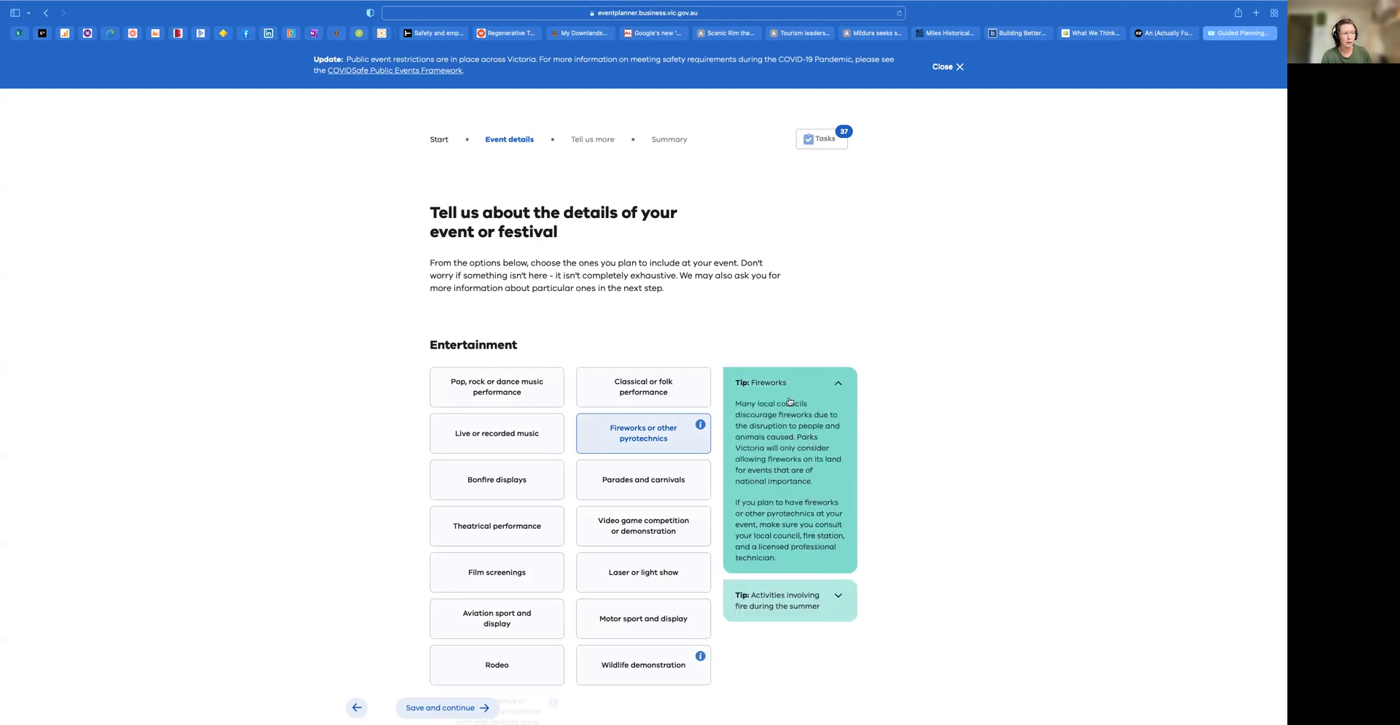
{"action": "left_click", "coordinate": [838, 597]}
{"action": "left_click", "coordinate": [838, 421]}
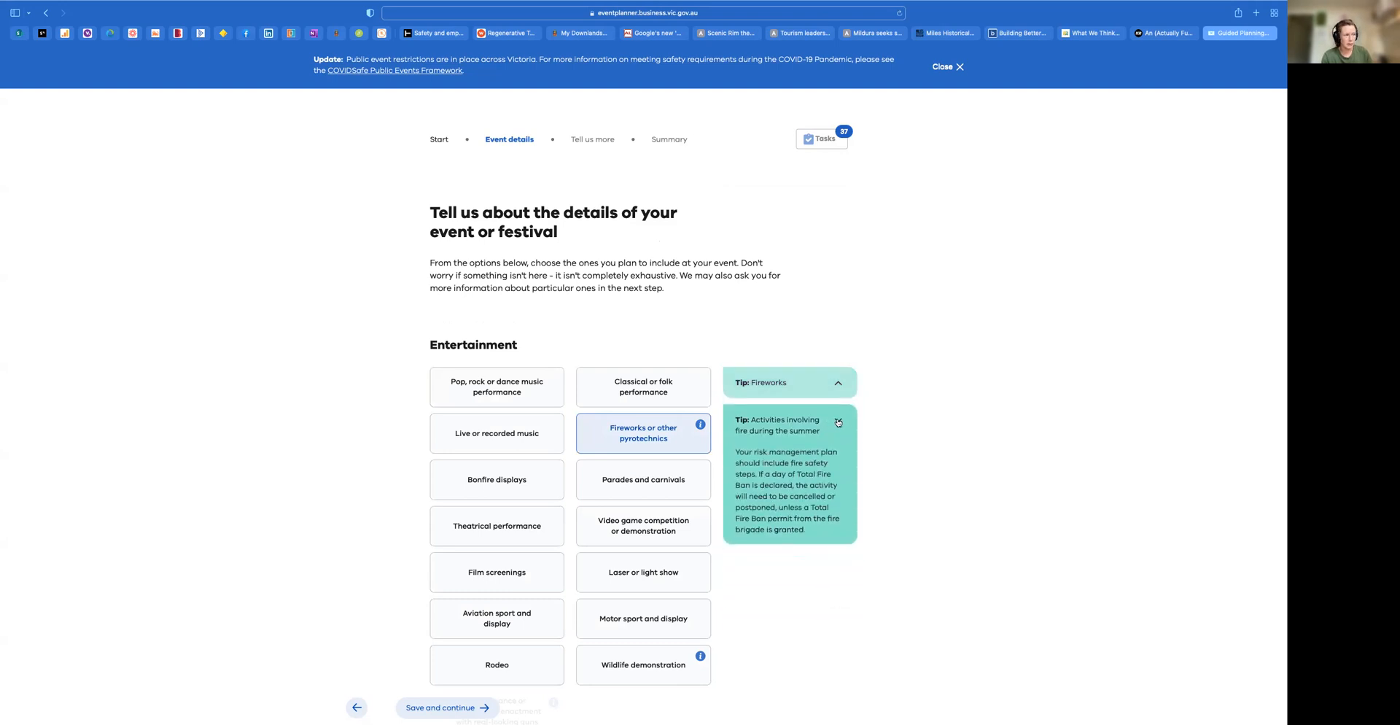
Add parades and carnivals, live or recorded music, and a wildlife demonstration to the event's entertainment
{"action": "left_click", "coordinate": [660, 476]}
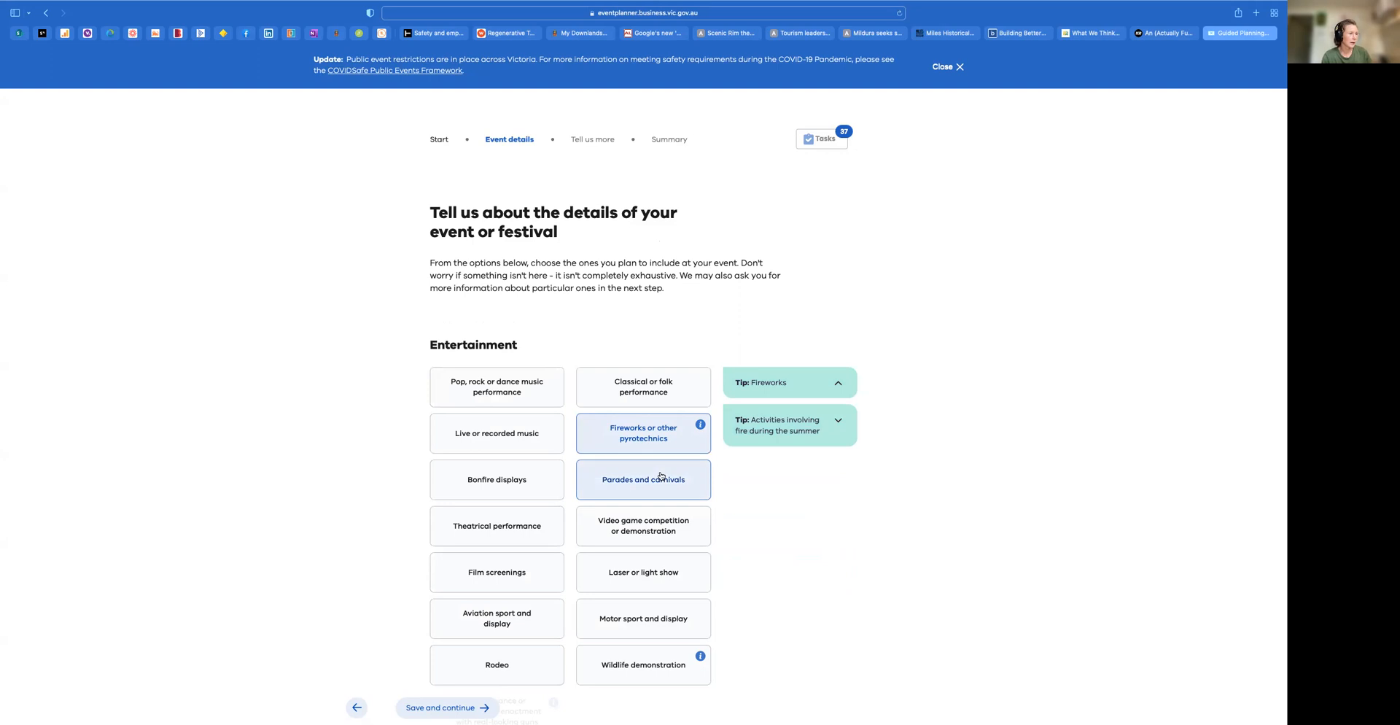
{"action": "left_click", "coordinate": [515, 442]}
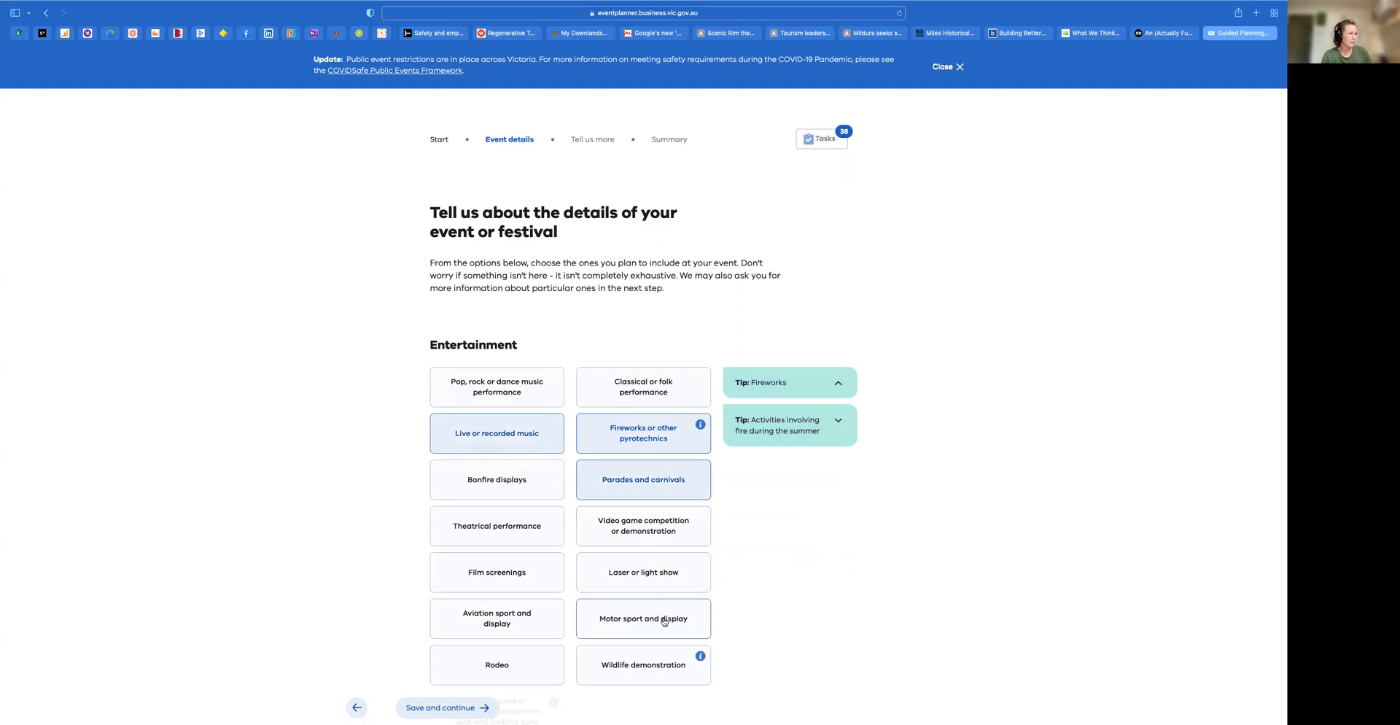
{"action": "left_click", "coordinate": [655, 660]}
{"action": "scroll", "coordinate": [729, 511], "scroll_direction": "down", "scroll_amount": 4}
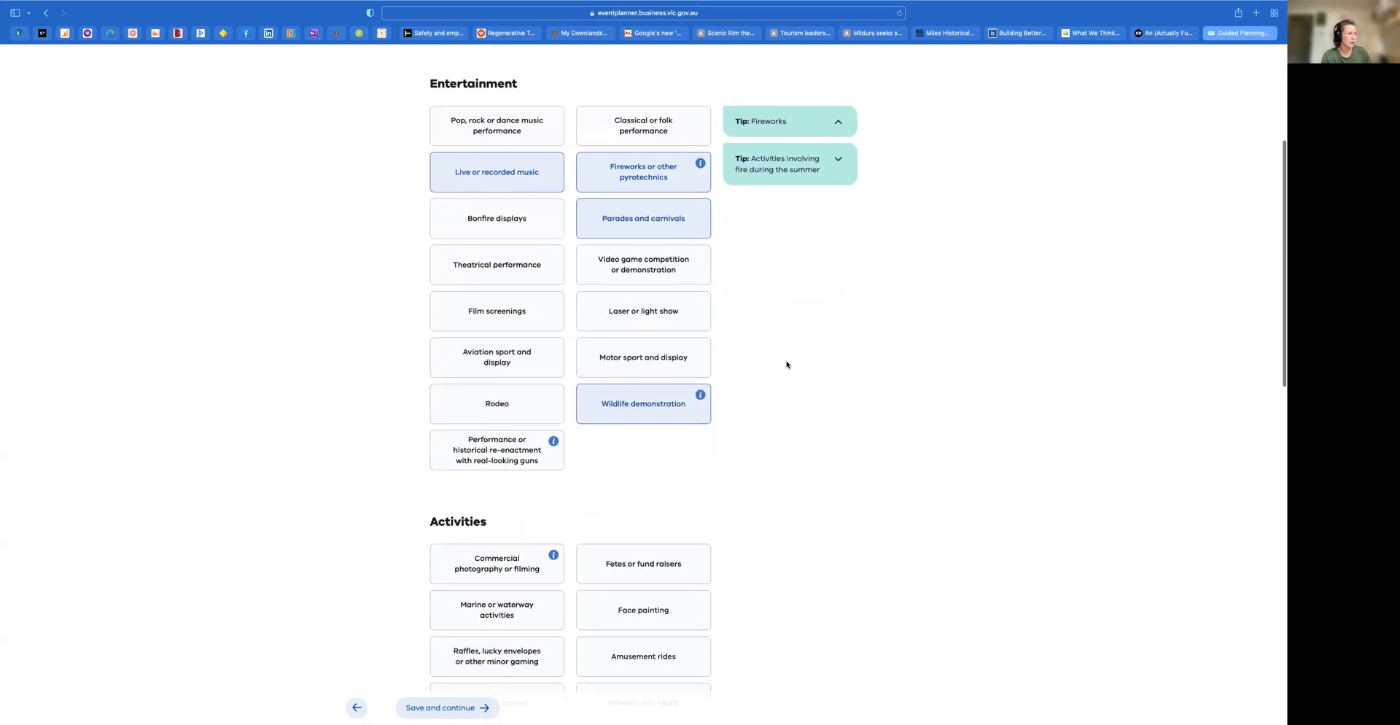
{"action": "mouse_move", "coordinate": [700, 395]}
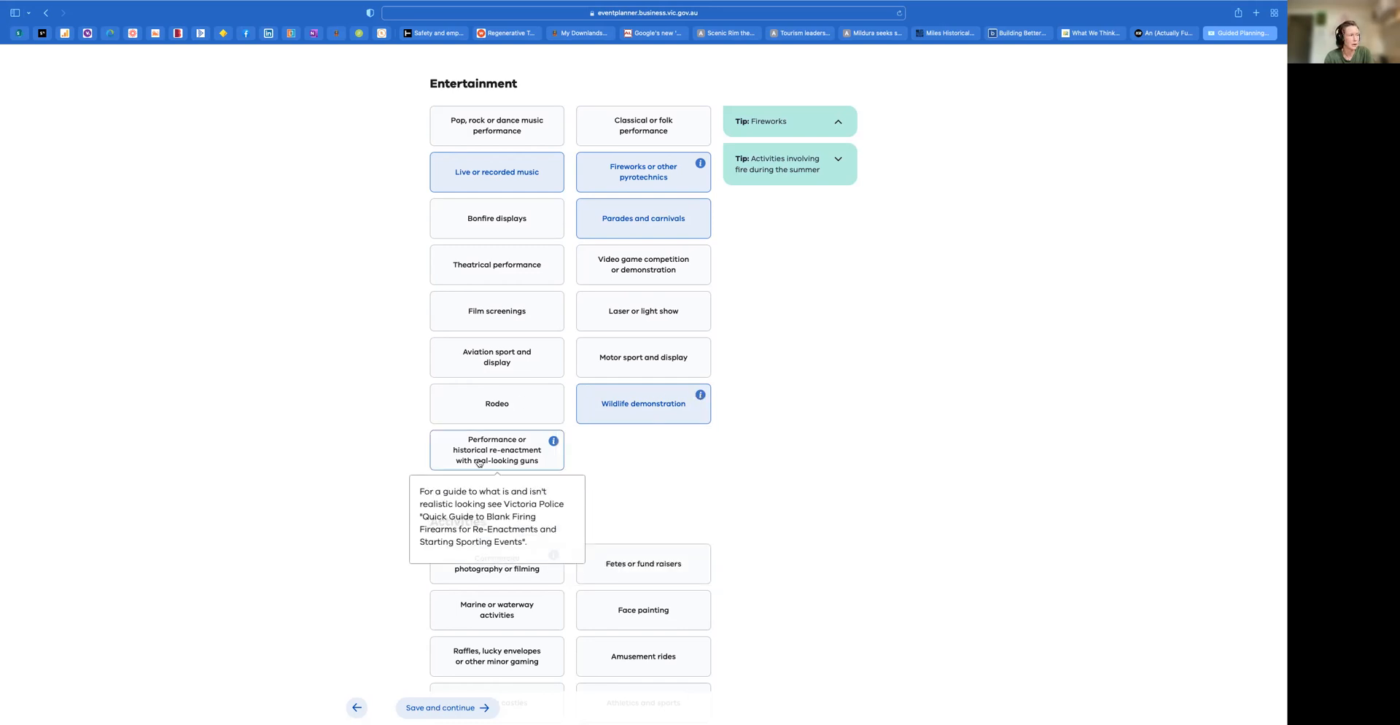
Add fetes or fund raisers, face painting, amusement rides and carnival-style sideshows to the event's activities
{"action": "scroll", "coordinate": [692, 425], "scroll_direction": "down", "scroll_amount": 1}
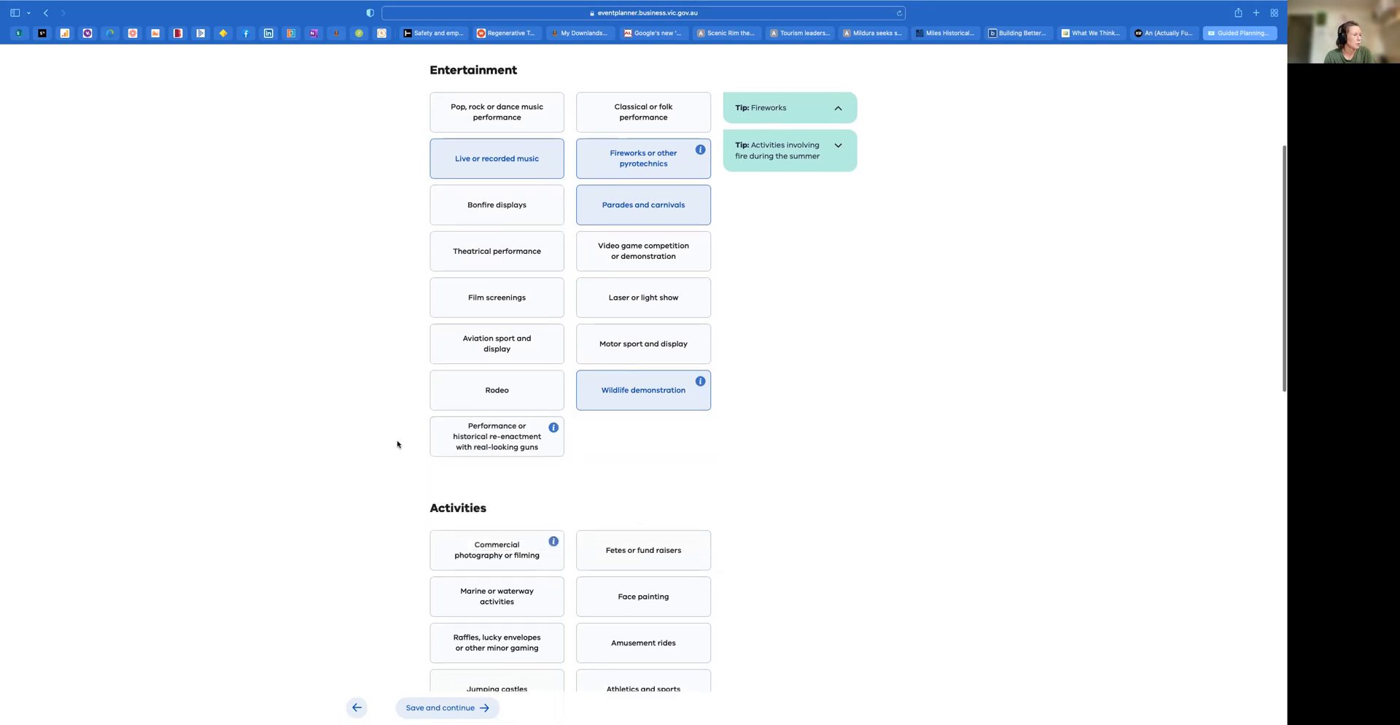
{"action": "scroll", "coordinate": [397, 442], "scroll_direction": "down", "scroll_amount": 3}
{"action": "scroll", "coordinate": [398, 444], "scroll_direction": "down", "scroll_amount": 3}
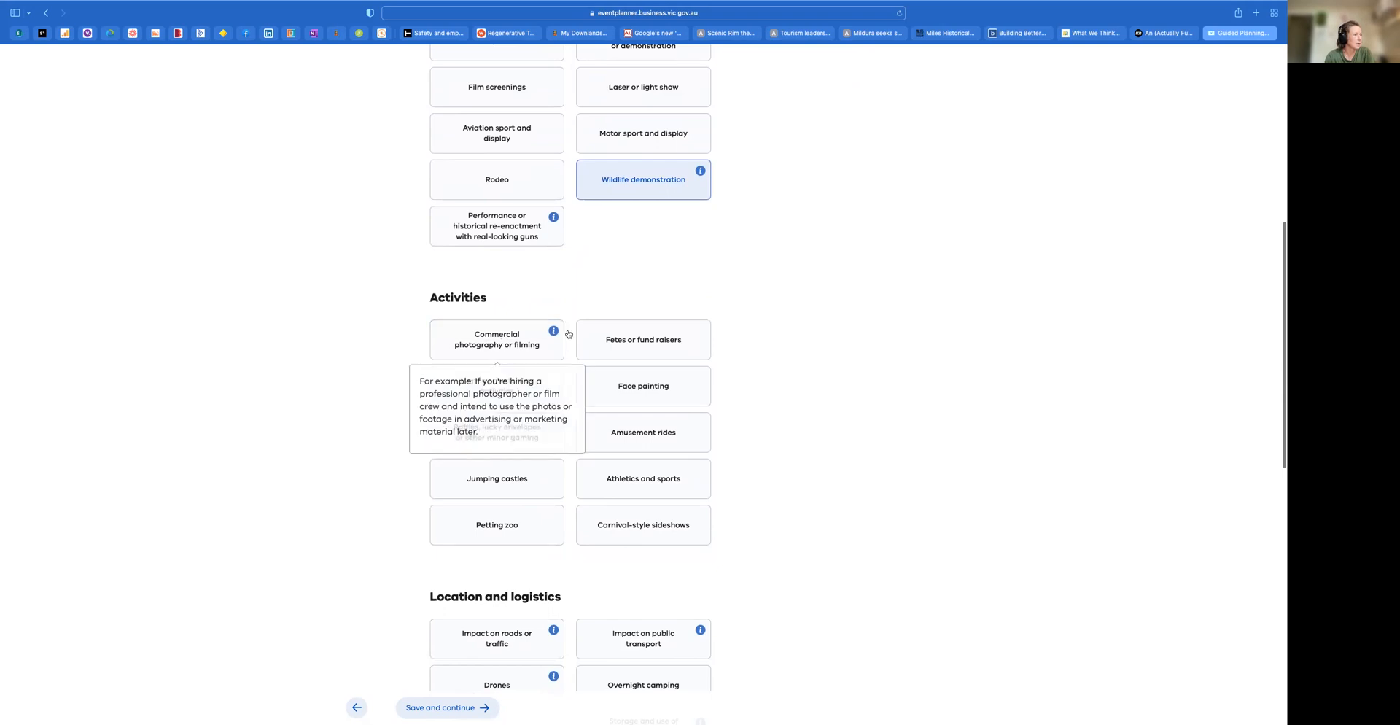
{"action": "left_click", "coordinate": [617, 344]}
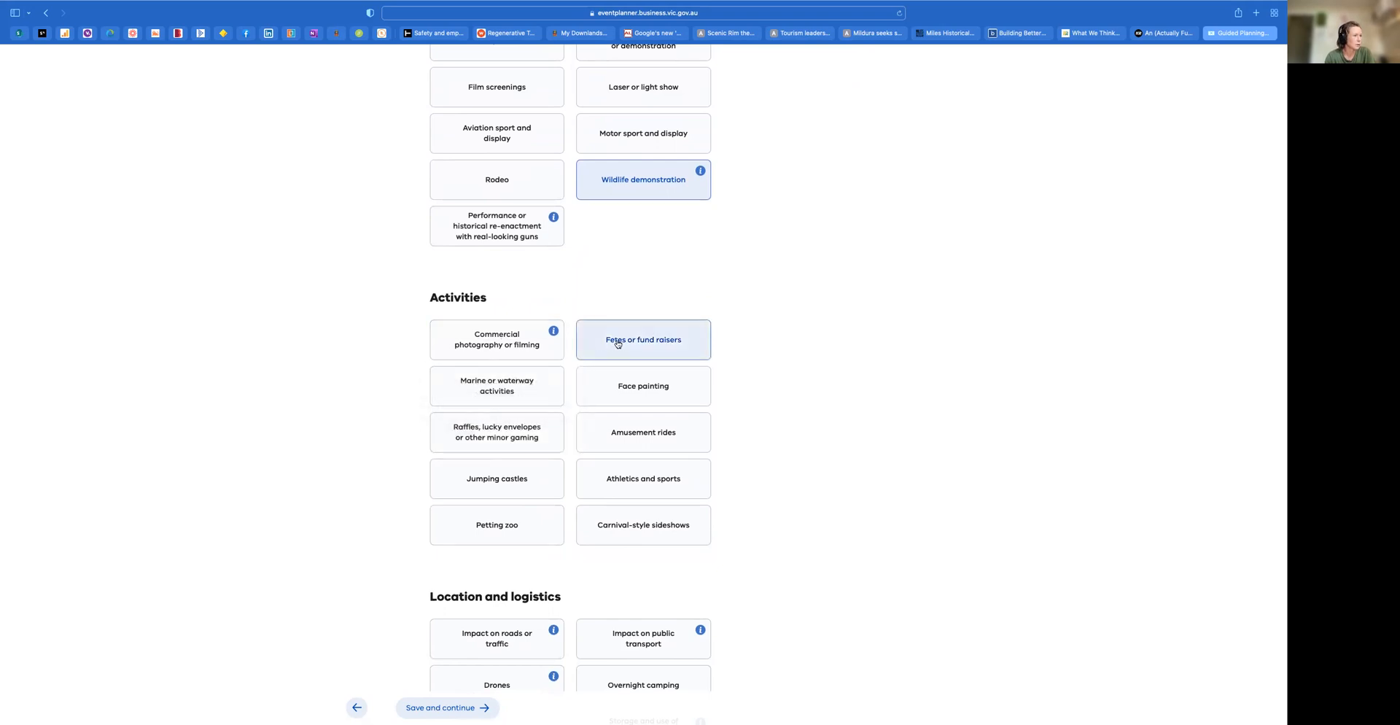
{"action": "left_click", "coordinate": [659, 386]}
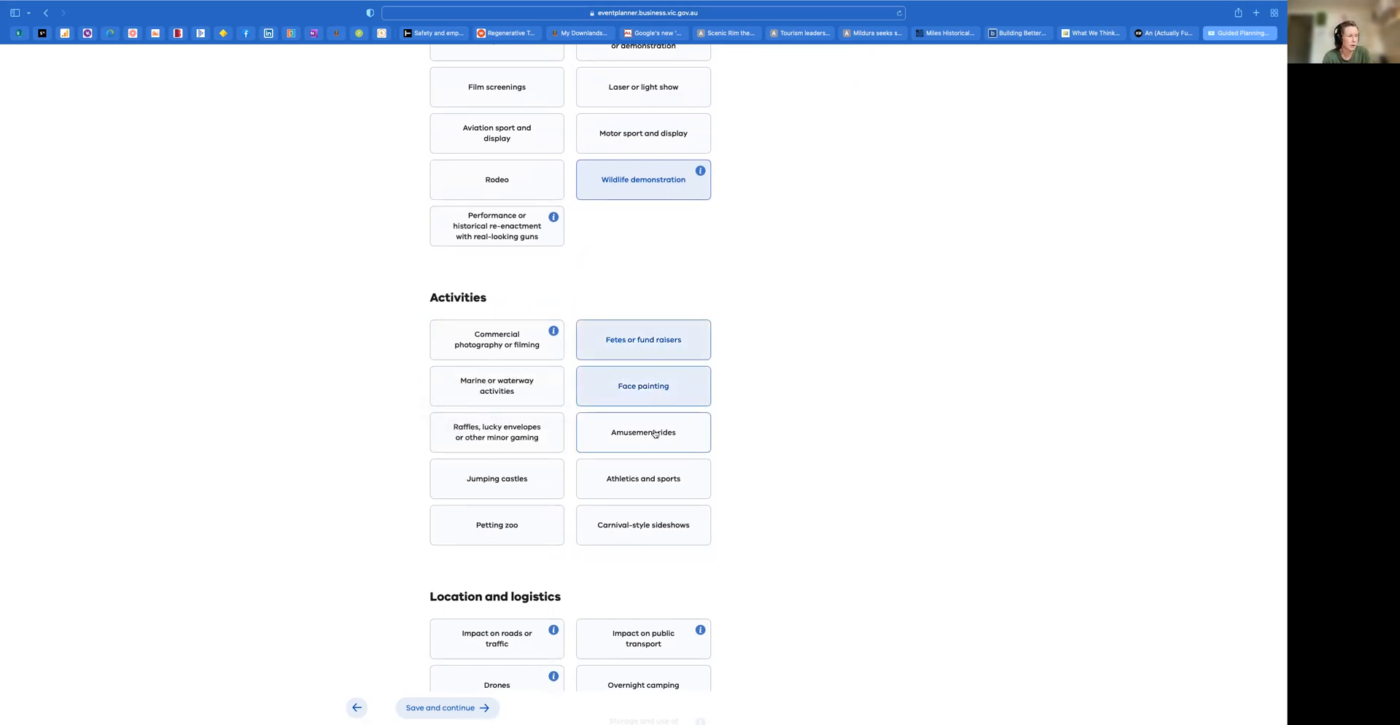
{"action": "left_click", "coordinate": [655, 434]}
{"action": "left_click", "coordinate": [659, 532]}
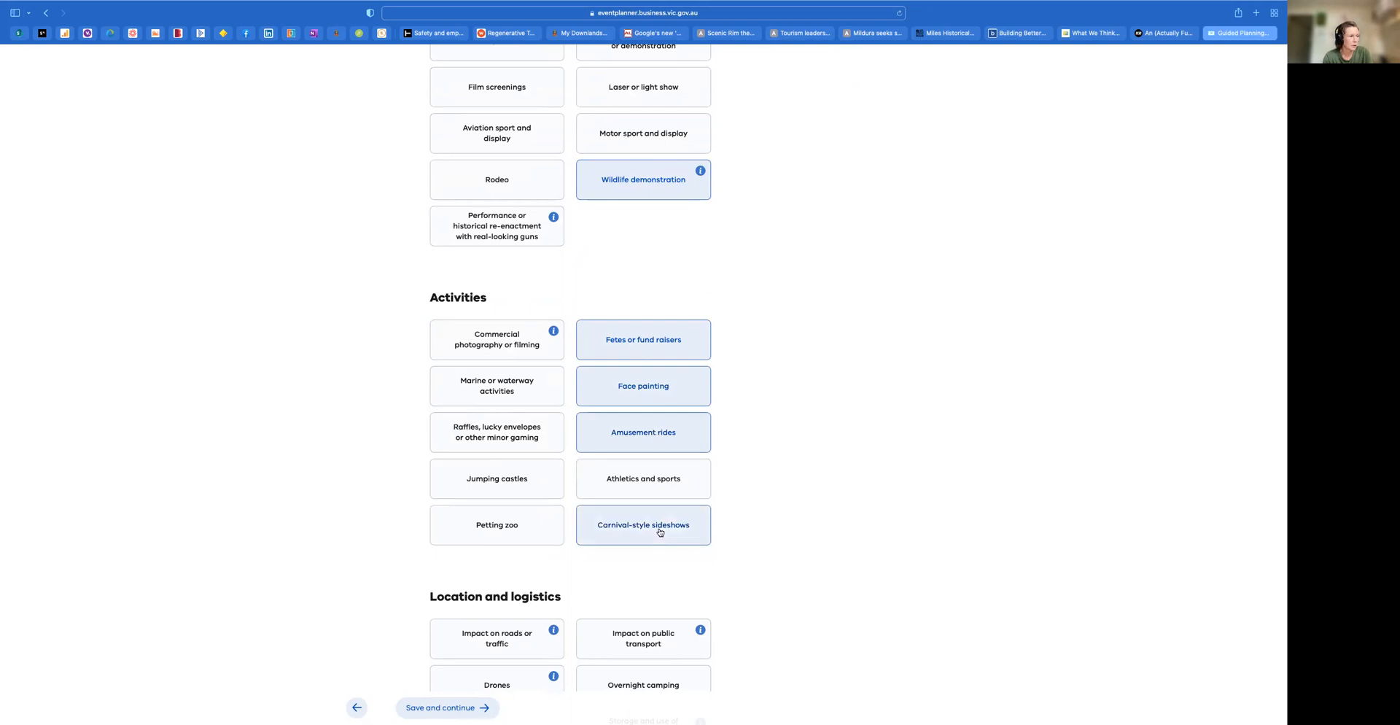
Add a petting zoo and jumping castles to the event's activities and check the task list count
{"action": "left_click", "coordinate": [487, 528]}
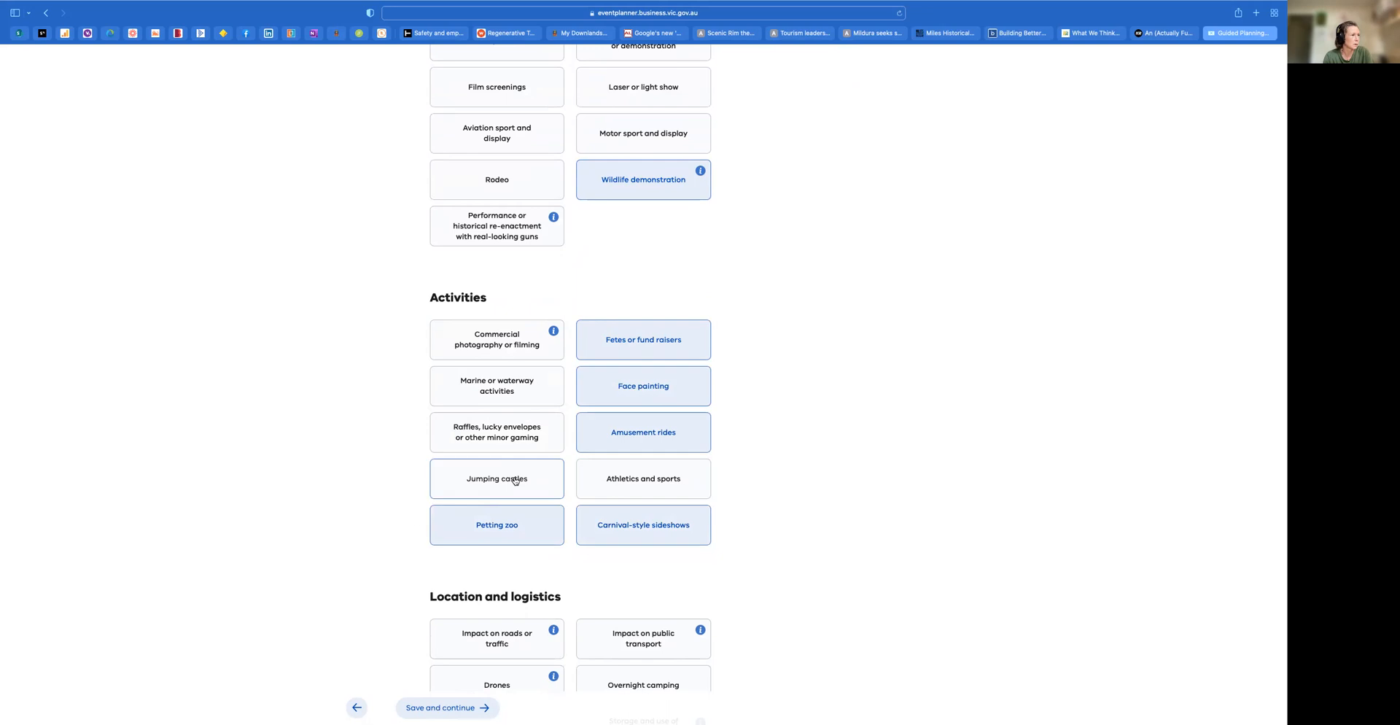
{"action": "left_click", "coordinate": [513, 480]}
{"action": "scroll", "coordinate": [712, 415], "scroll_direction": "up", "scroll_amount": 10}
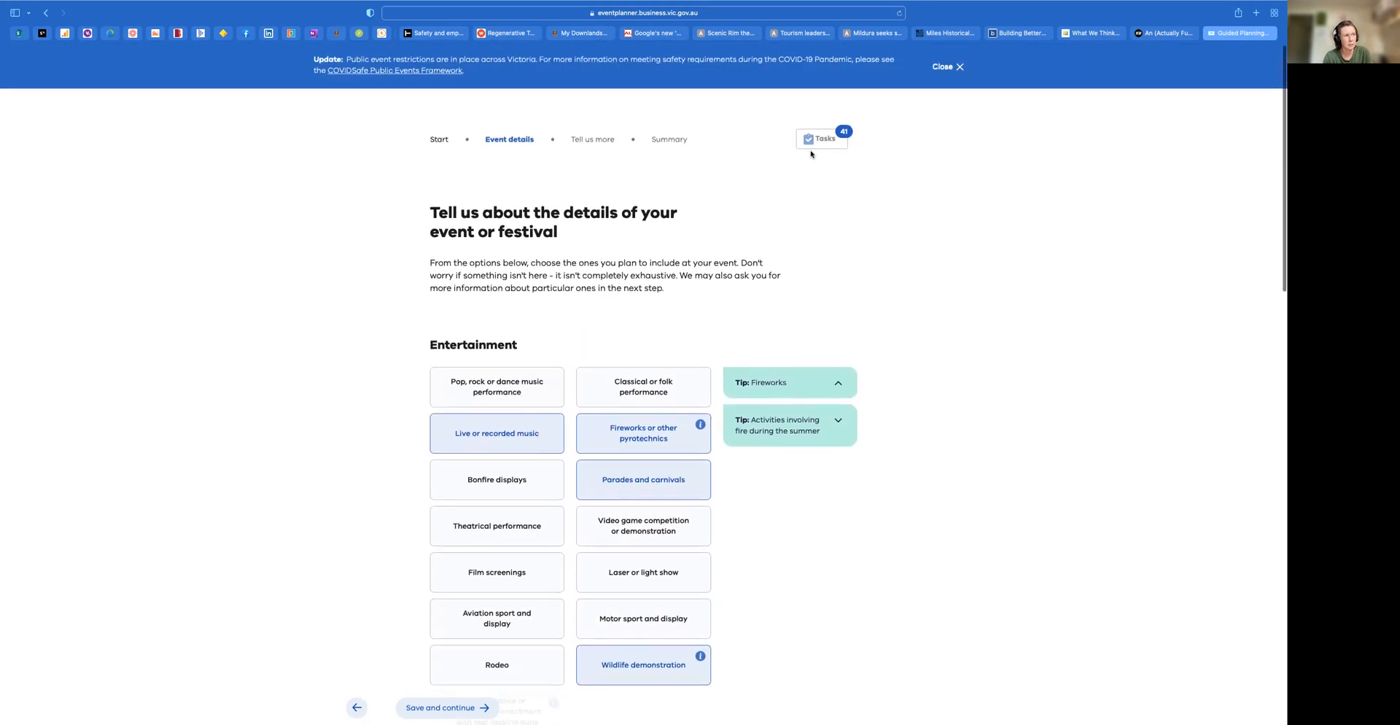
{"action": "scroll", "coordinate": [827, 272], "scroll_direction": "down", "scroll_amount": 10}
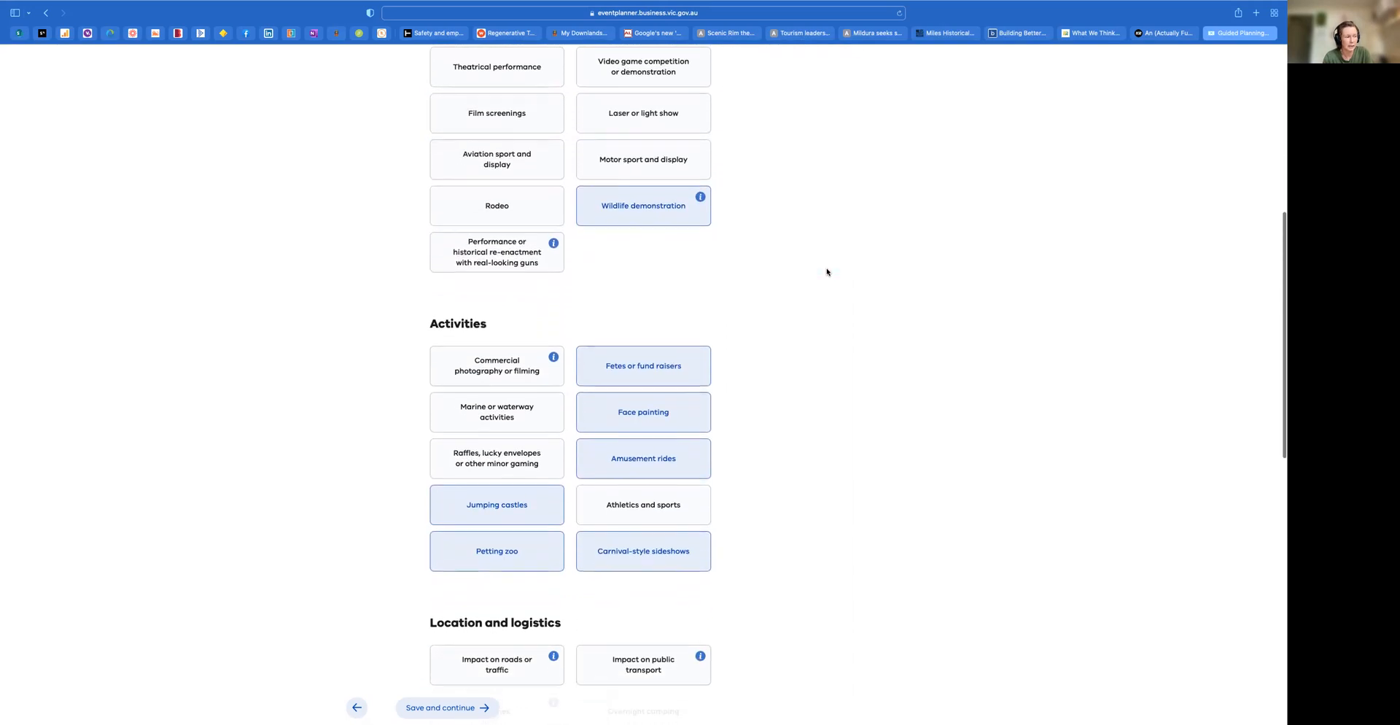
Add impact on roads or traffic, impact on public transport, and advertising signs to location and logistics, leaving overnight camping unselected
{"action": "scroll", "coordinate": [827, 272], "scroll_direction": "down", "scroll_amount": 2}
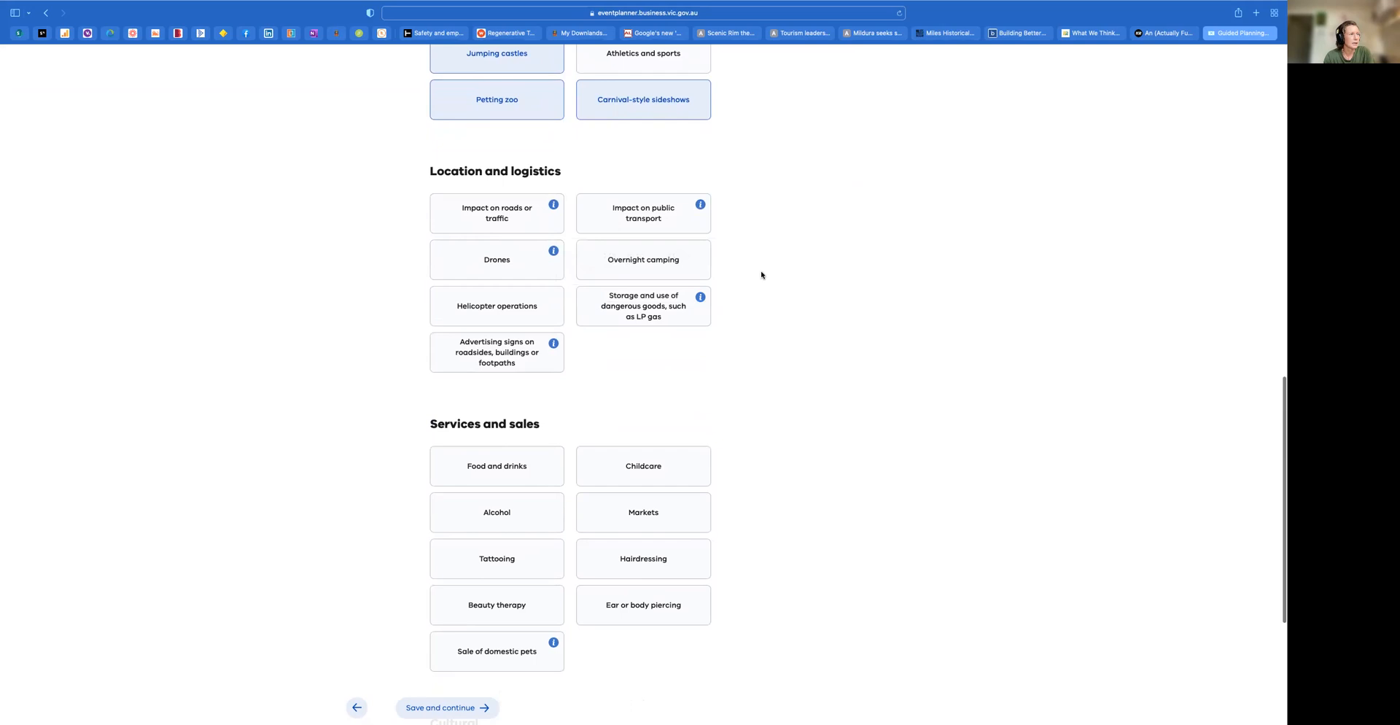
{"action": "left_click", "coordinate": [642, 267]}
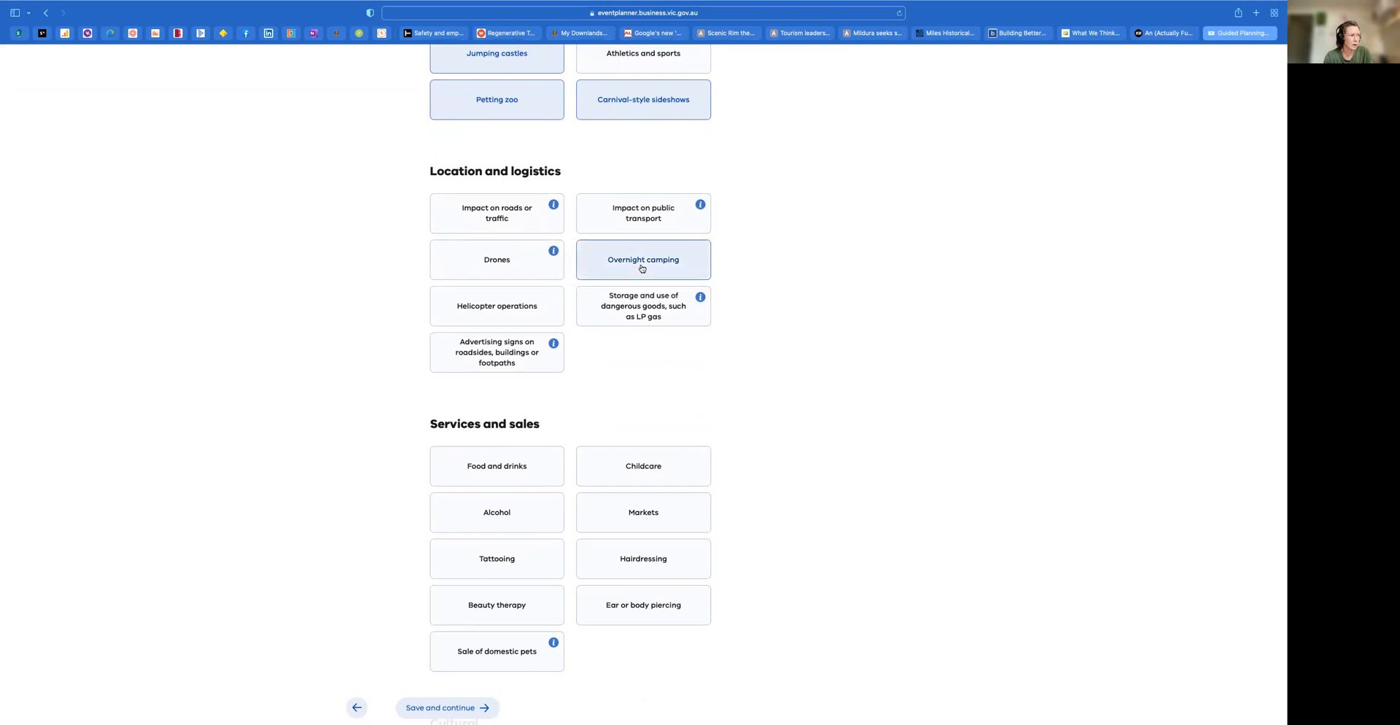
{"action": "left_click", "coordinate": [641, 269]}
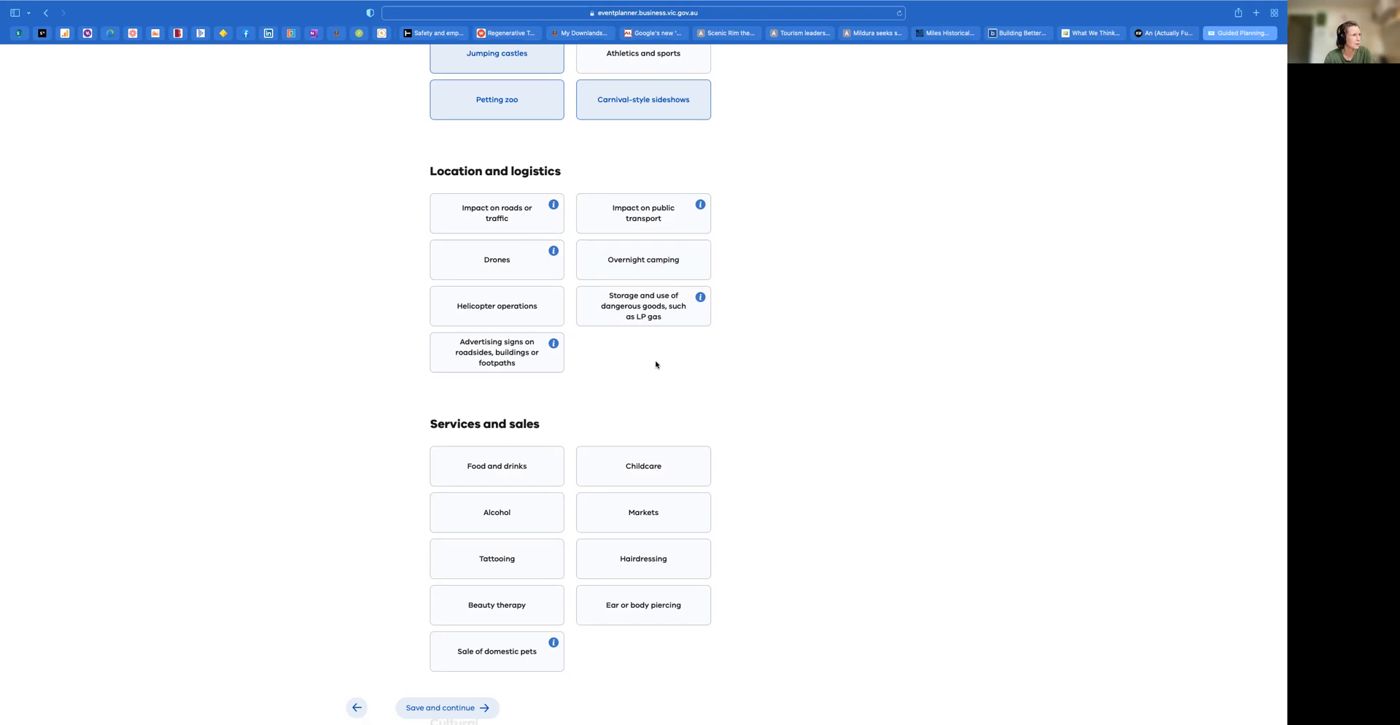
{"action": "left_click", "coordinate": [510, 220]}
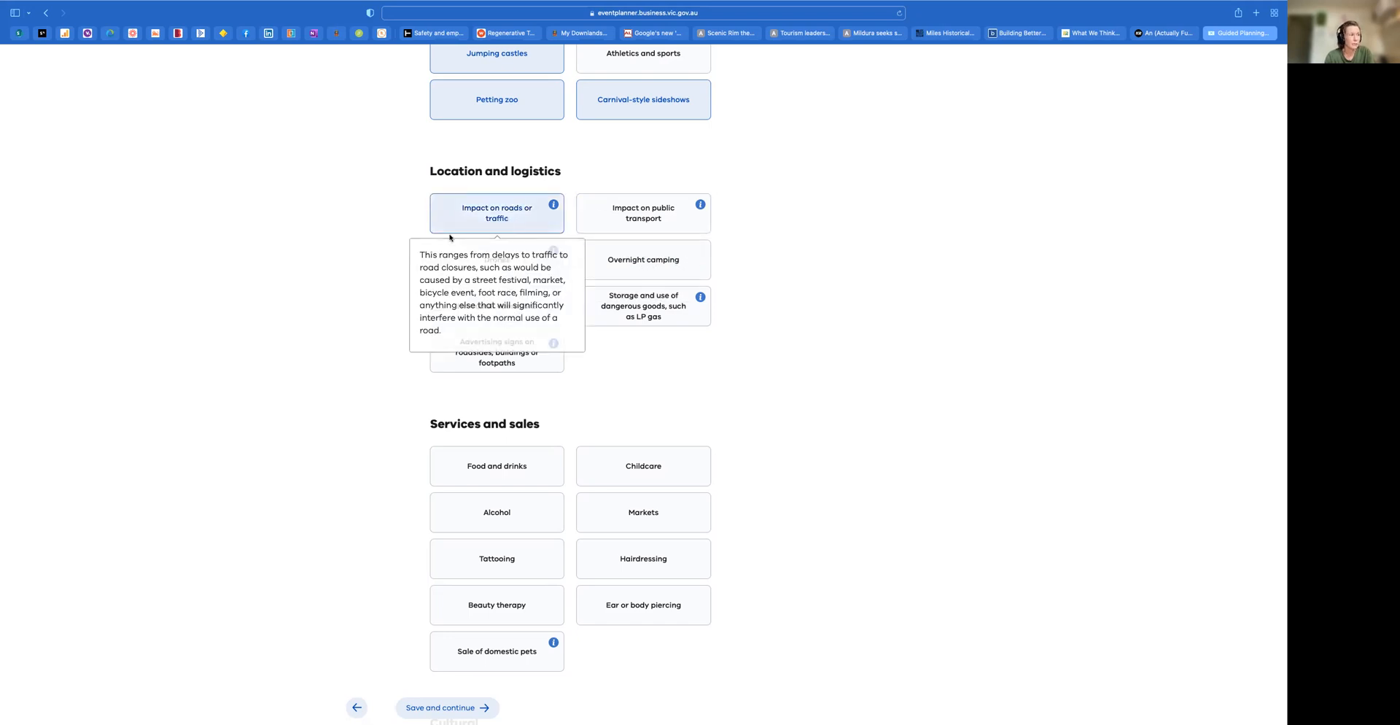
{"action": "left_click", "coordinate": [676, 223]}
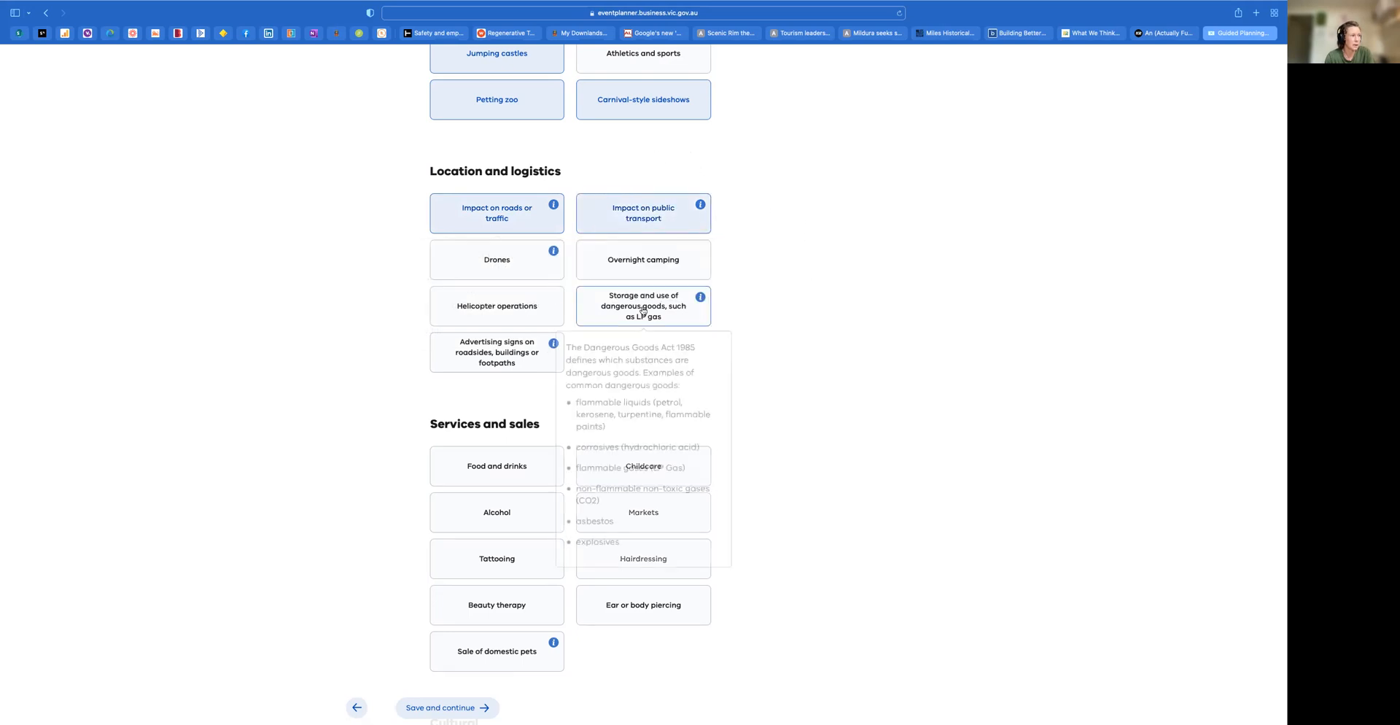
{"action": "left_click", "coordinate": [511, 350]}
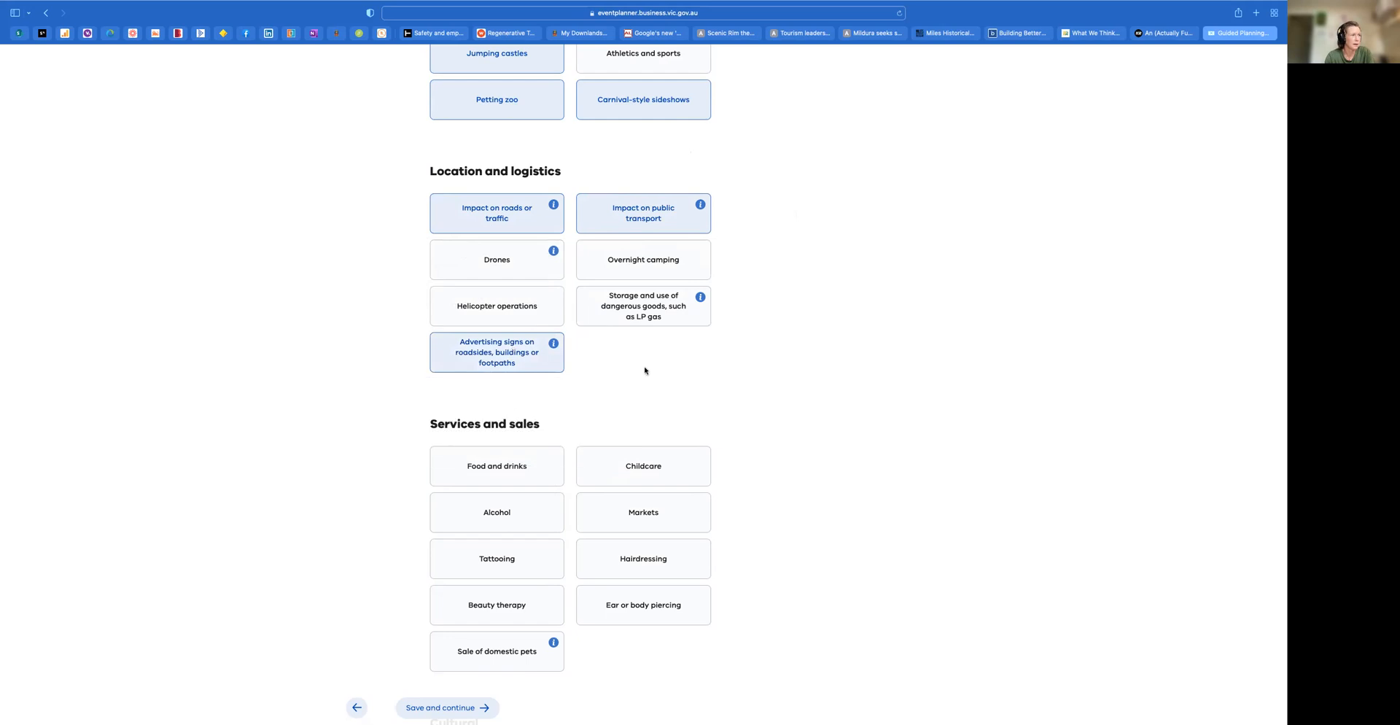
Add food and drinks, markets, and alcohol to the event's services and sales
{"action": "scroll", "coordinate": [906, 390], "scroll_direction": "down", "scroll_amount": 4}
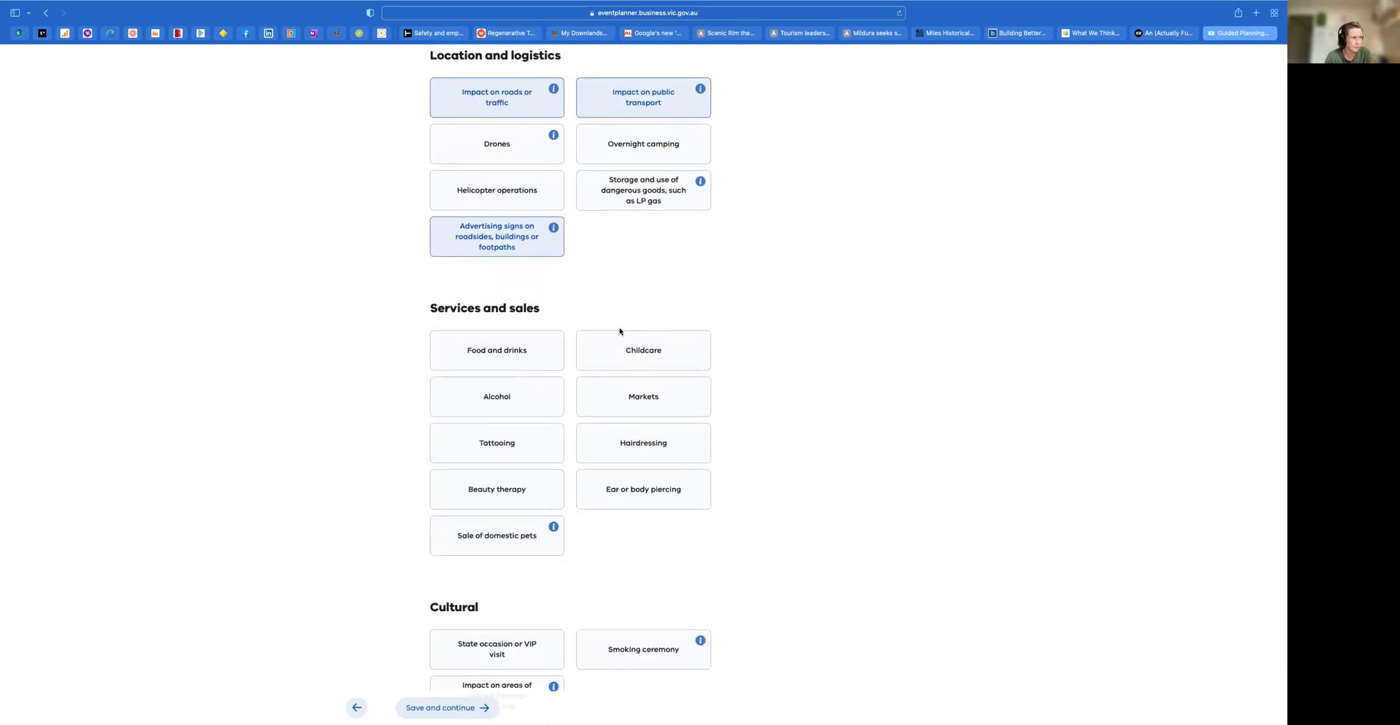
{"action": "left_click", "coordinate": [504, 351]}
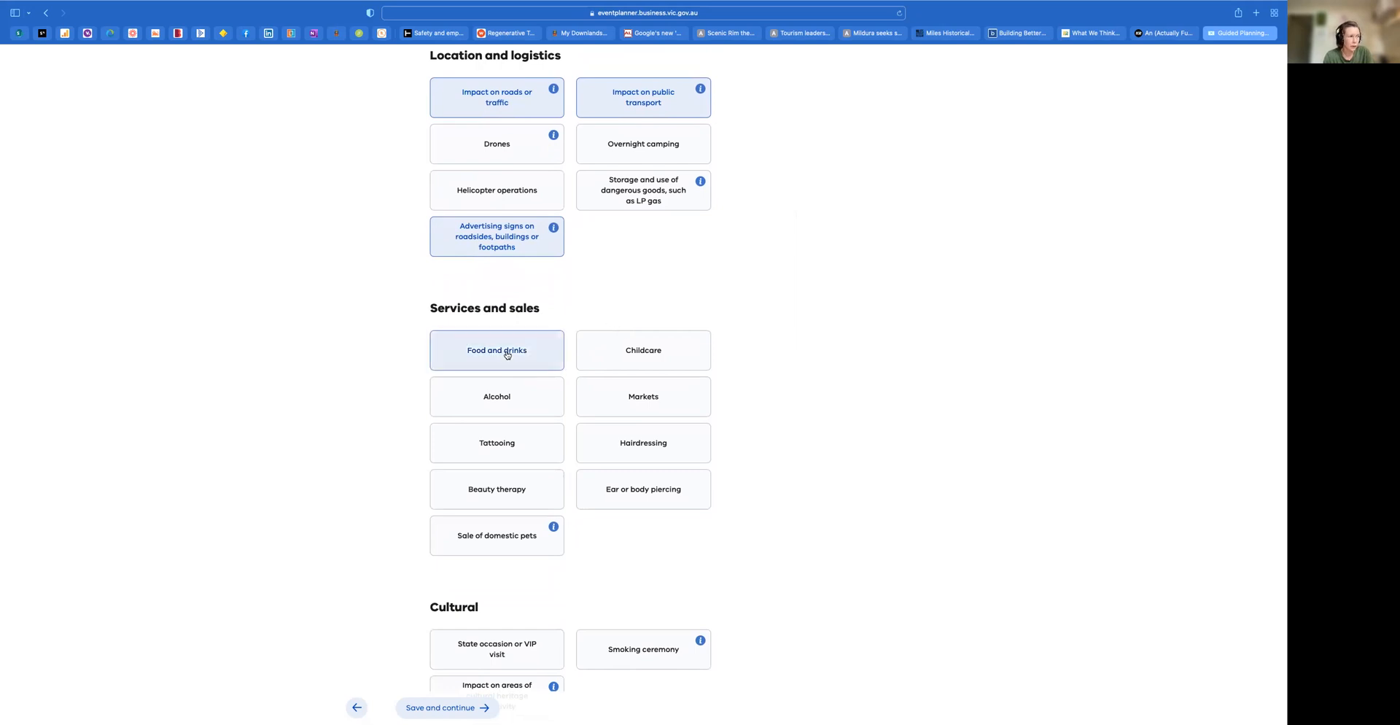
{"action": "left_click", "coordinate": [665, 396]}
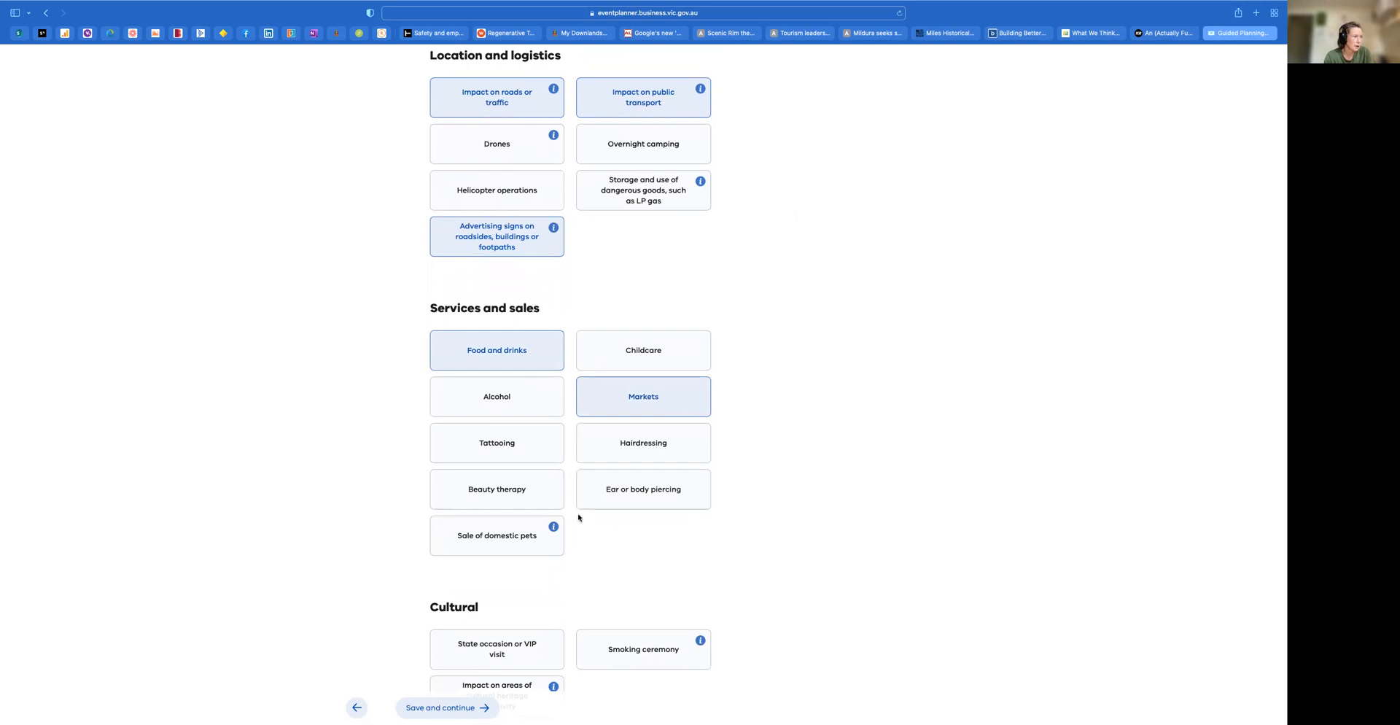
{"action": "left_click", "coordinate": [523, 405]}
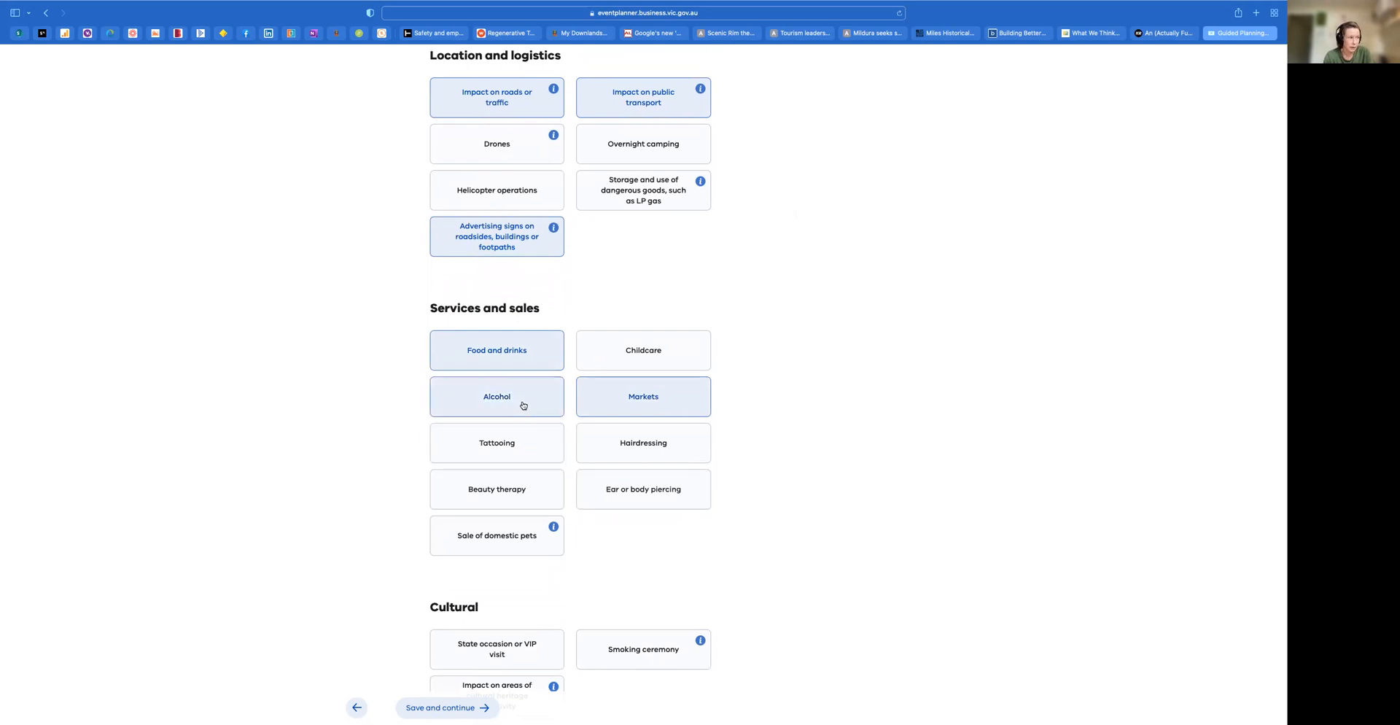
Add a smoking ceremony under the cultural options, review the information on the other options, and save the event details
{"action": "scroll", "coordinate": [775, 447], "scroll_direction": "down", "scroll_amount": 4}
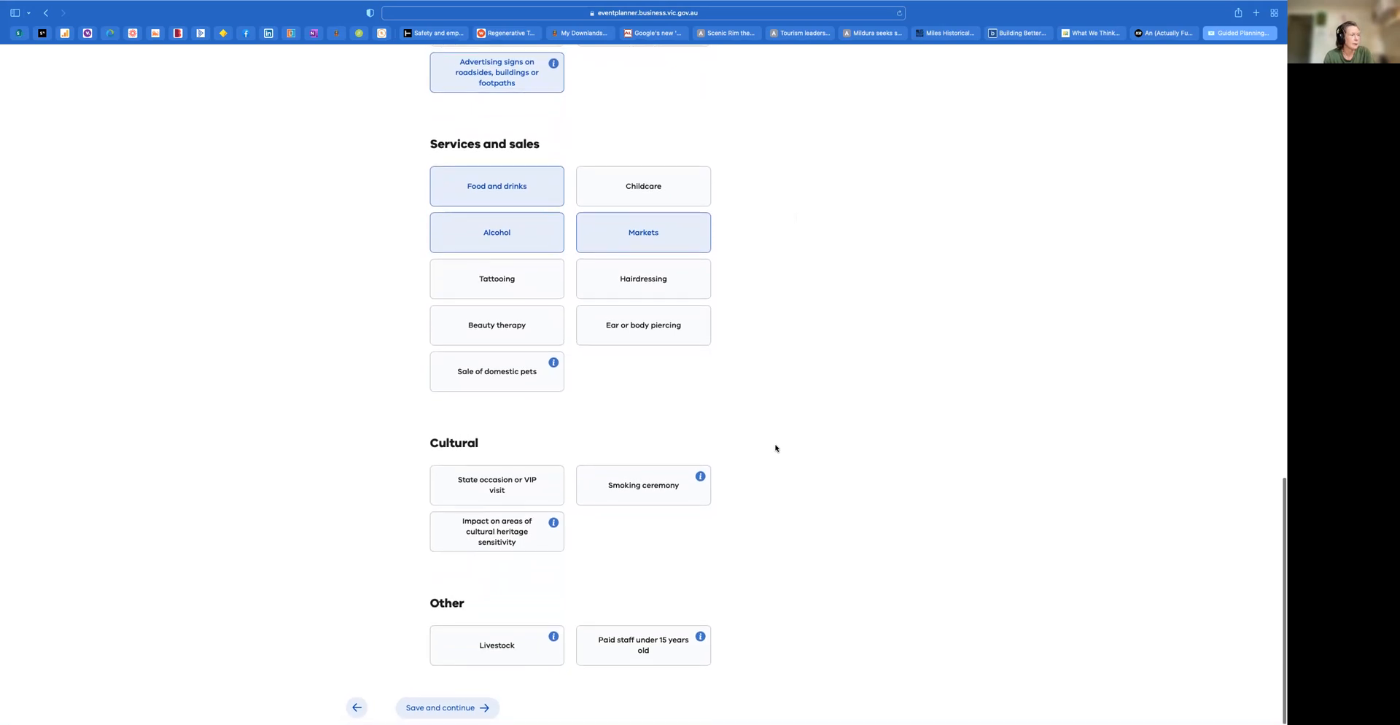
{"action": "left_click", "coordinate": [645, 487]}
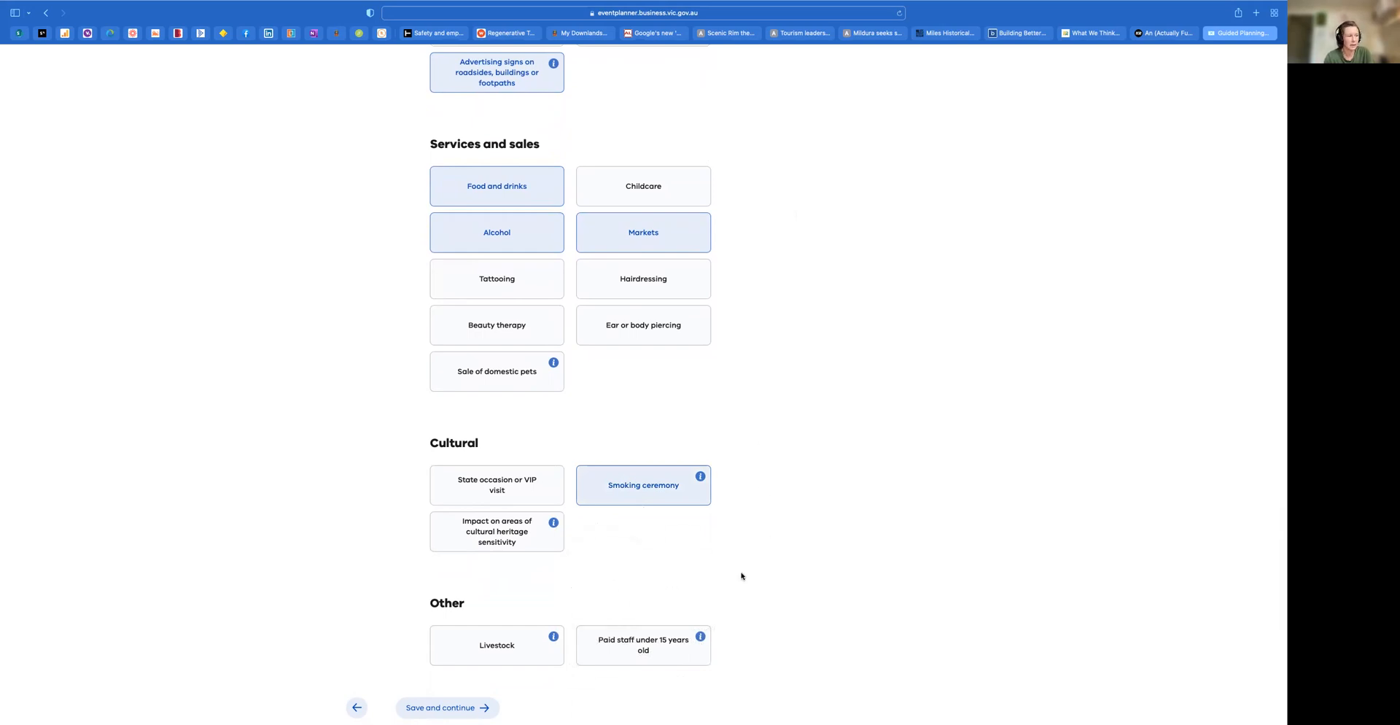
{"action": "mouse_move", "coordinate": [700, 476]}
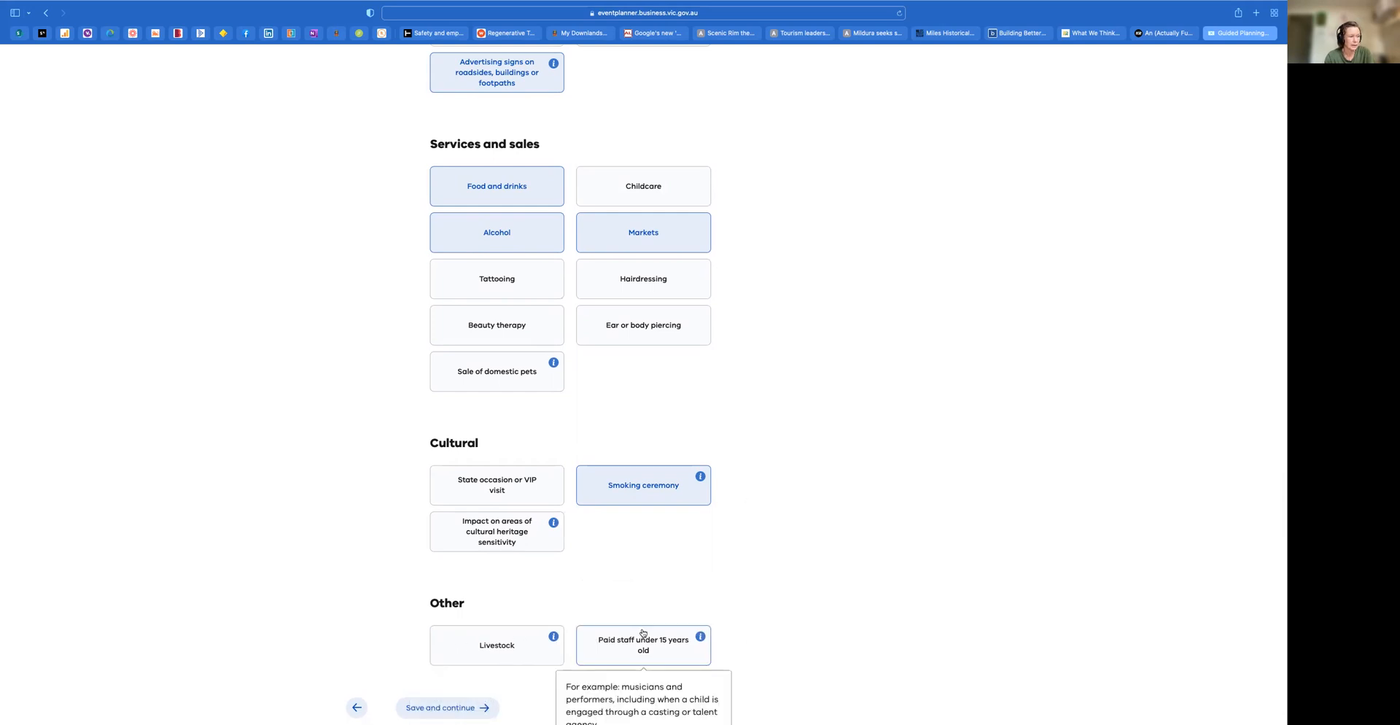
{"action": "mouse_move", "coordinate": [551, 639]}
{"action": "mouse_move", "coordinate": [699, 638]}
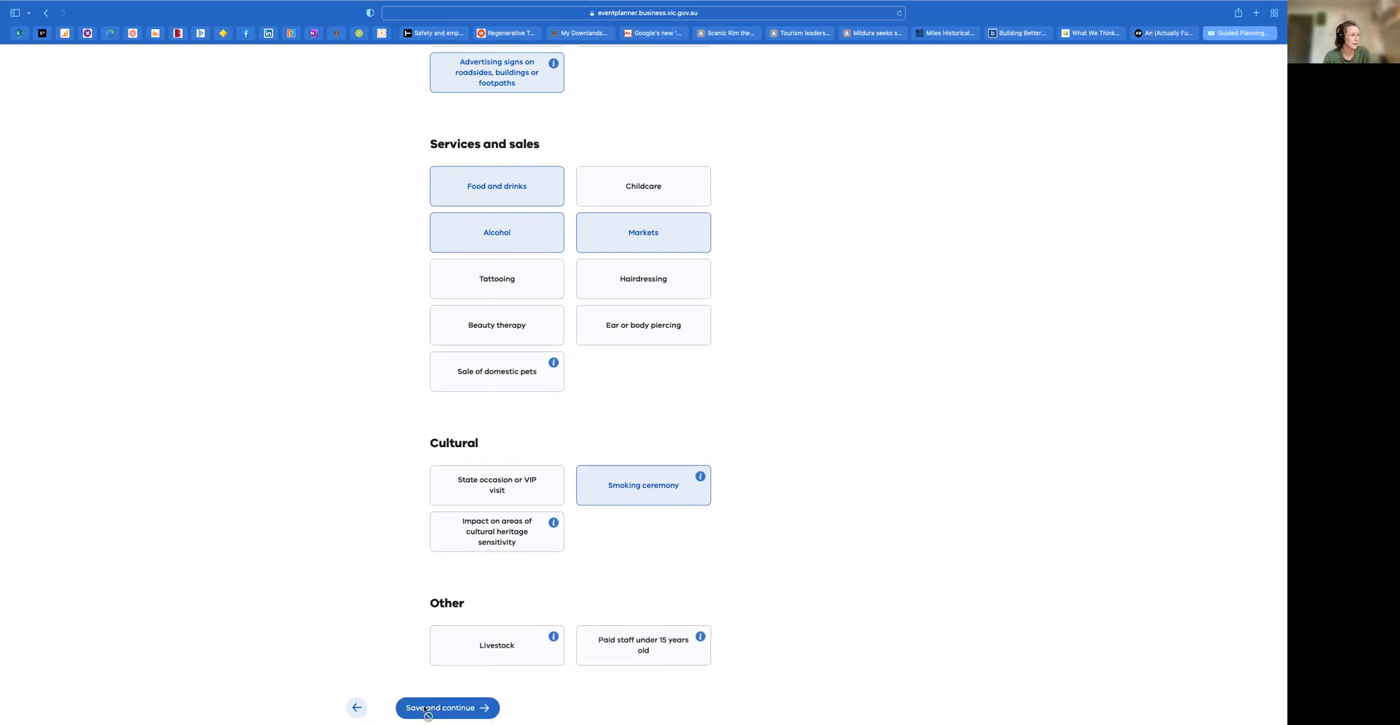
{"action": "left_click", "coordinate": [447, 712]}
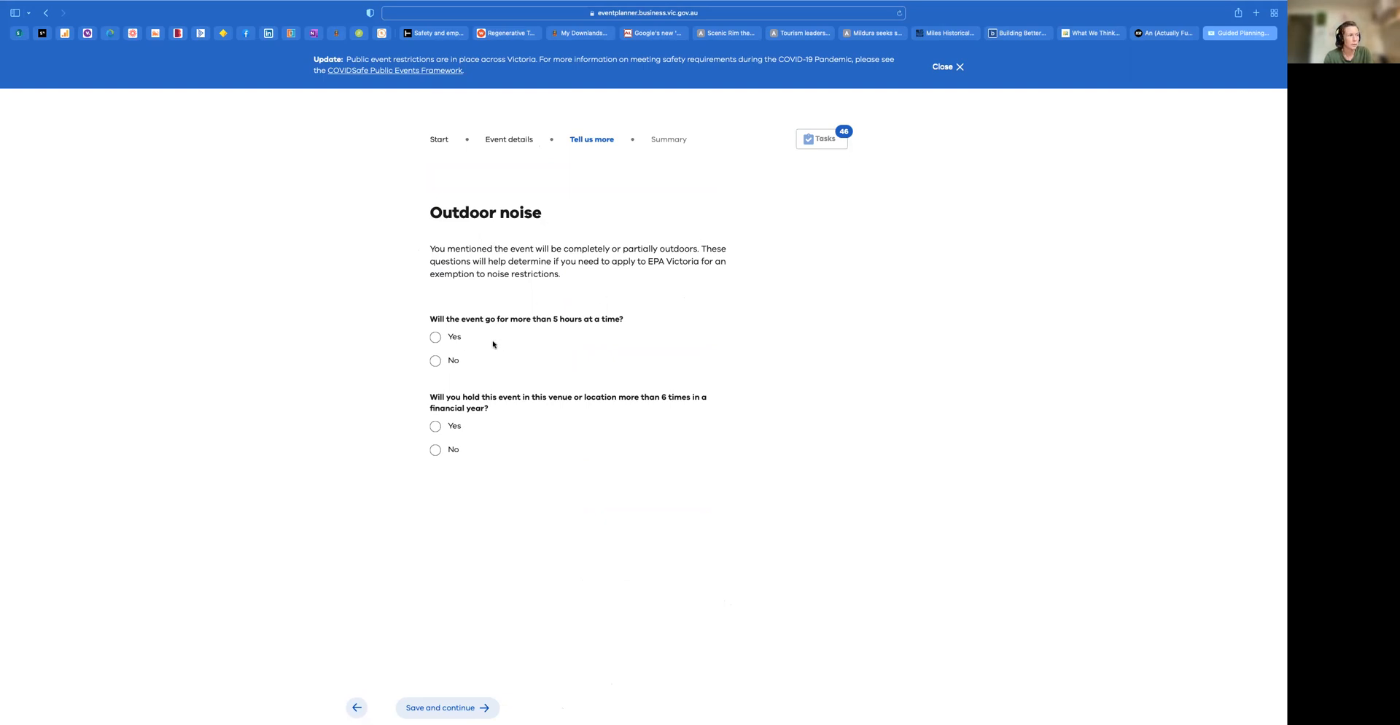
Answer Yes to running over 5 hours and outside 12pm to 10pm, No to more than 6 times a year, and save the outdoor noise answers
{"action": "left_click", "coordinate": [452, 337]}
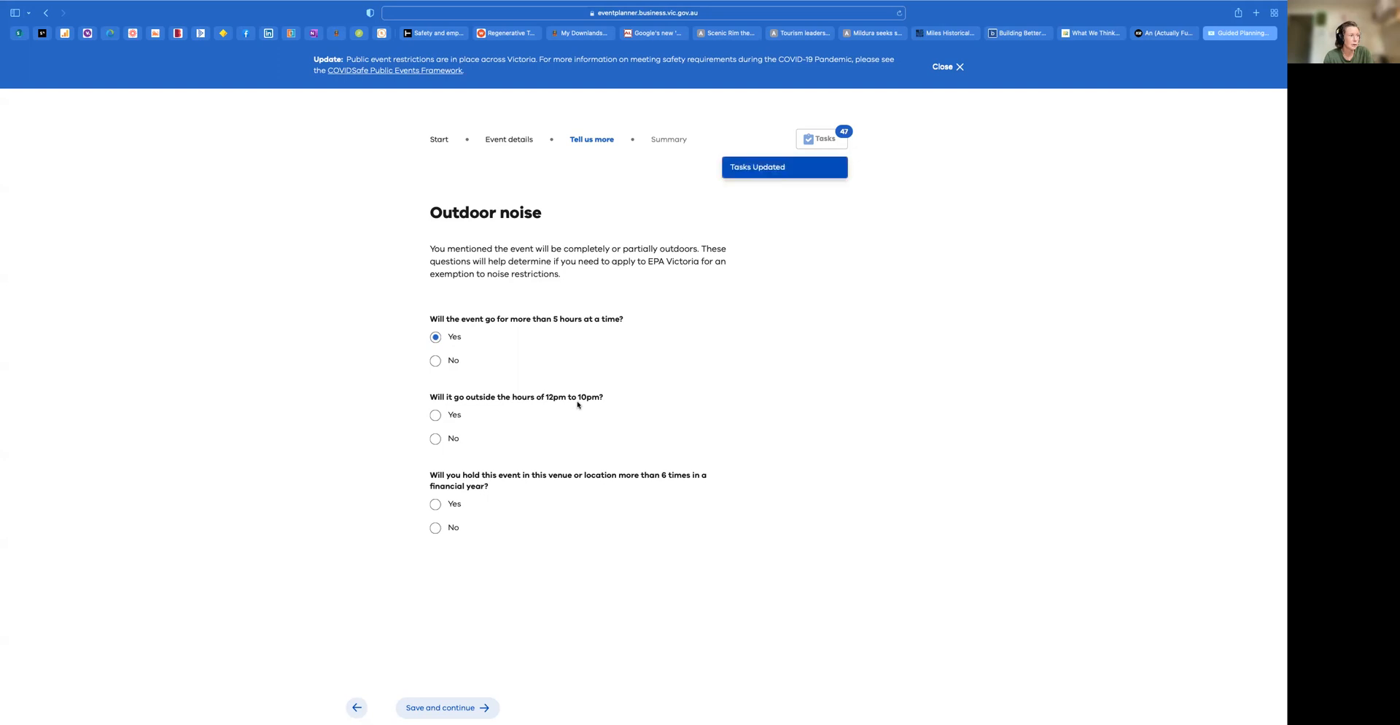
{"action": "left_click", "coordinate": [435, 415]}
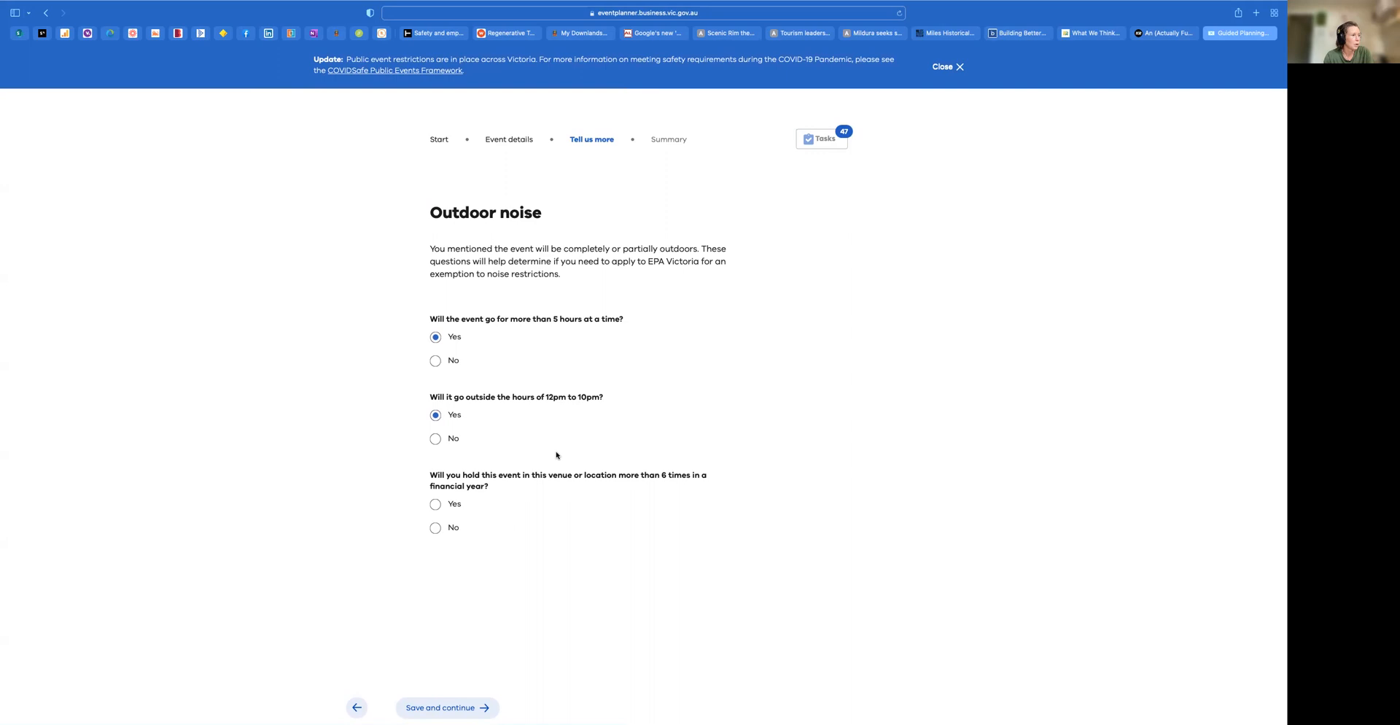
{"action": "left_click", "coordinate": [436, 527]}
{"action": "left_click", "coordinate": [448, 708]}
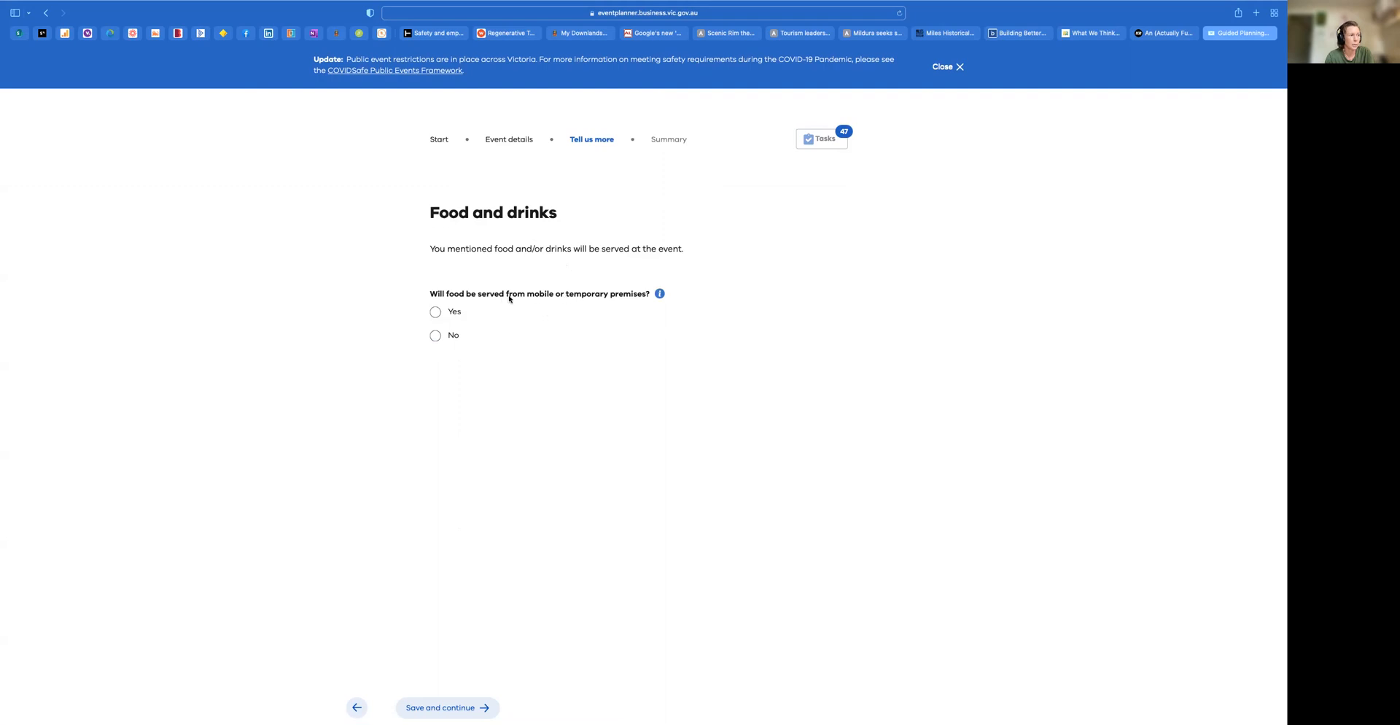
Answer Yes to serving food from mobile or temporary premises, choose 3rd-party food trucks or stalls as suppliers, and save
{"action": "left_click", "coordinate": [435, 311]}
{"action": "mouse_move", "coordinate": [659, 294]}
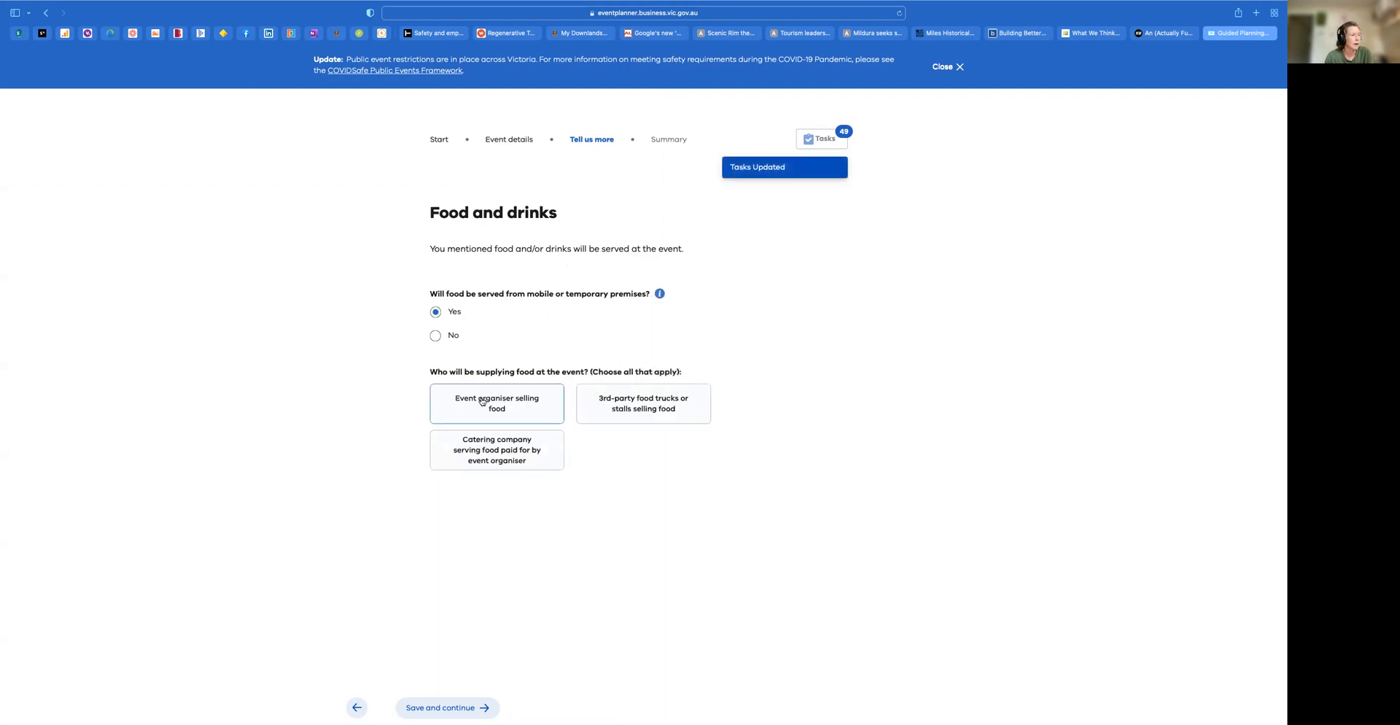
{"action": "left_click", "coordinate": [639, 408]}
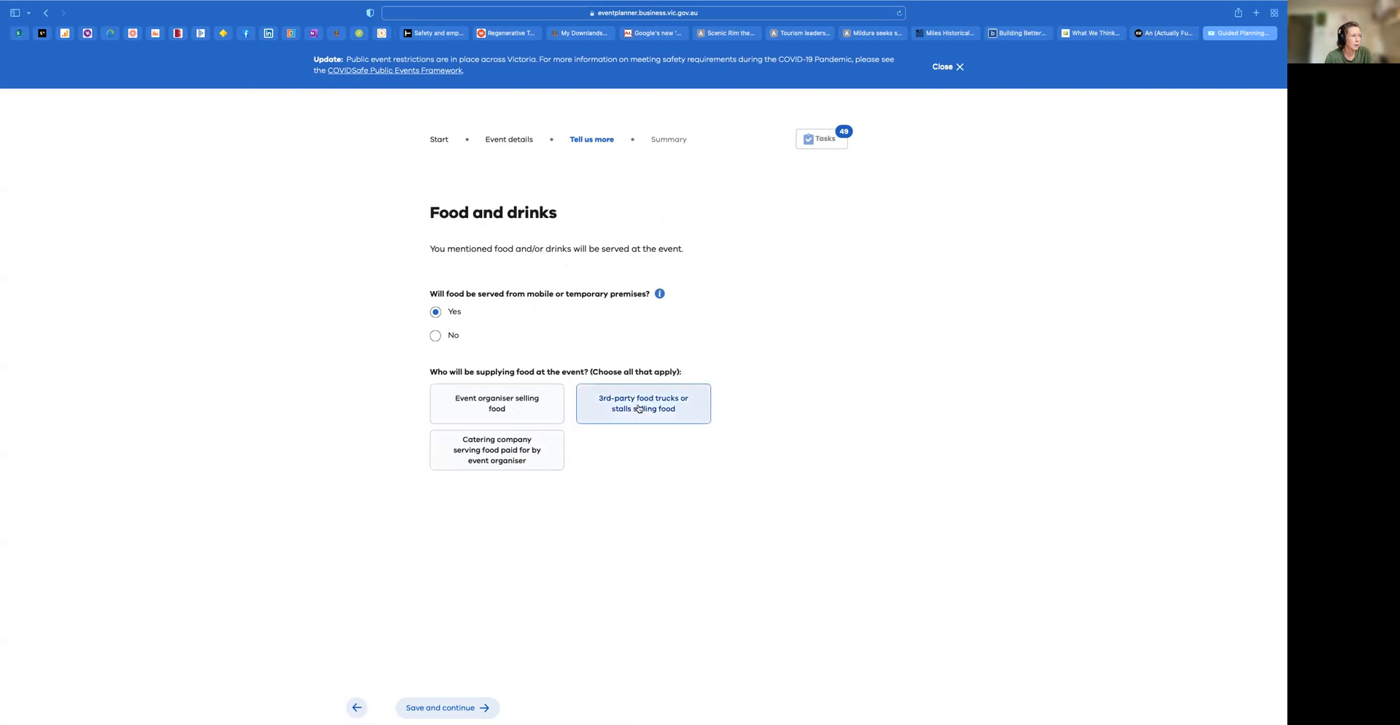
{"action": "left_click", "coordinate": [466, 709]}
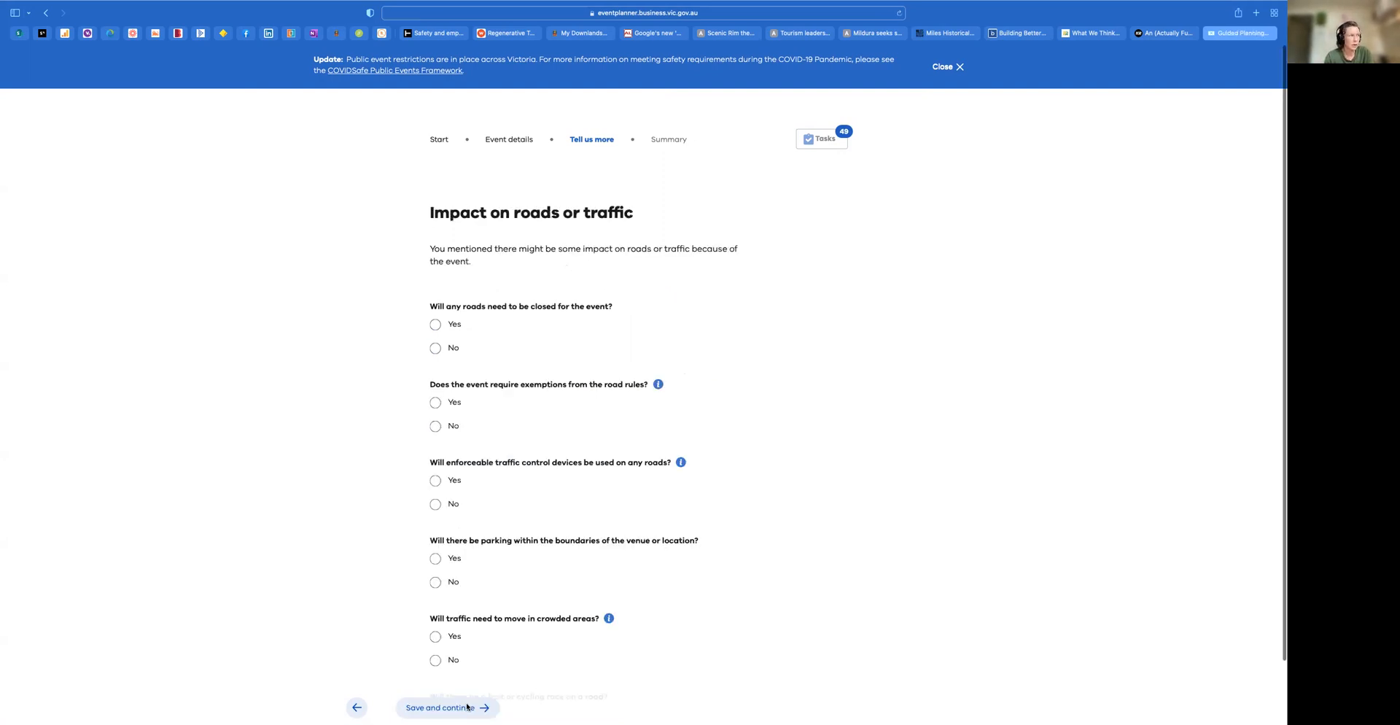
Answer Yes to road closures and No to toll roads, and read the tip on closing roads
{"action": "scroll", "coordinate": [467, 707], "scroll_direction": "down", "scroll_amount": 2}
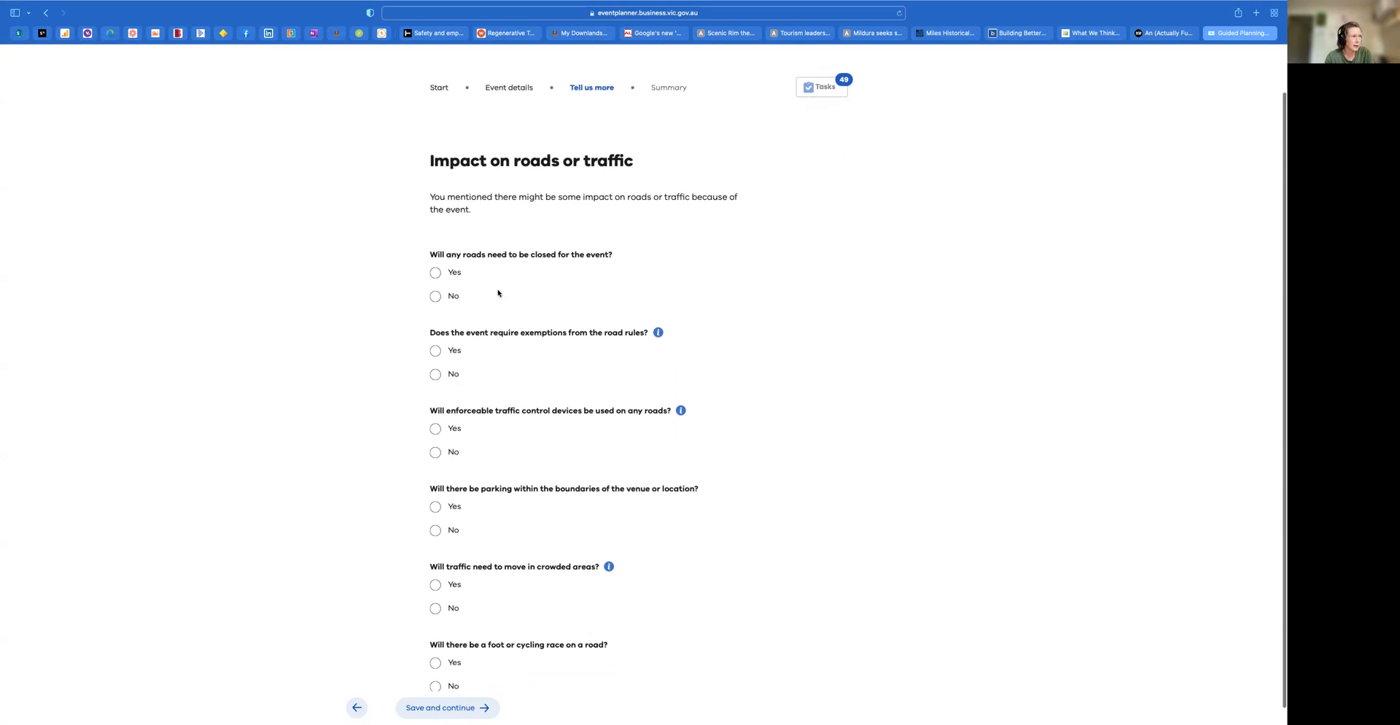
{"action": "left_click", "coordinate": [440, 274]}
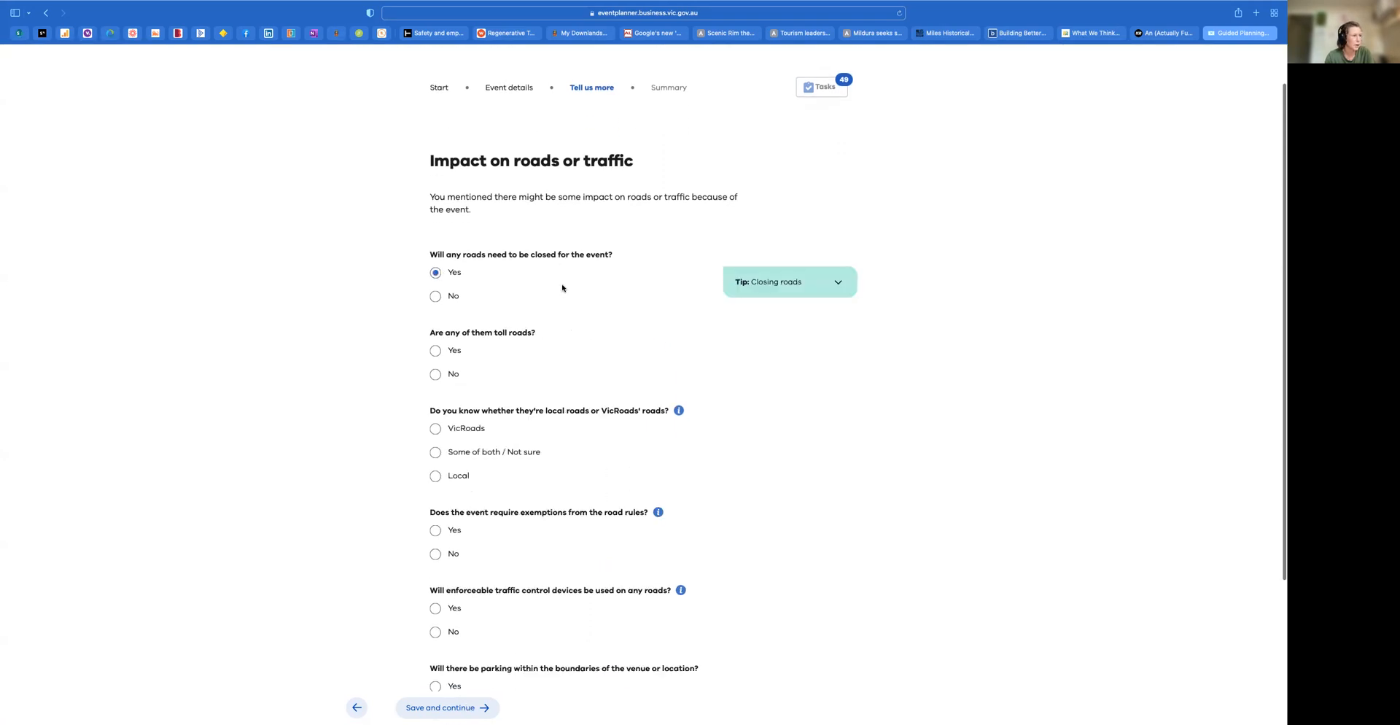
{"action": "left_click", "coordinate": [436, 374]}
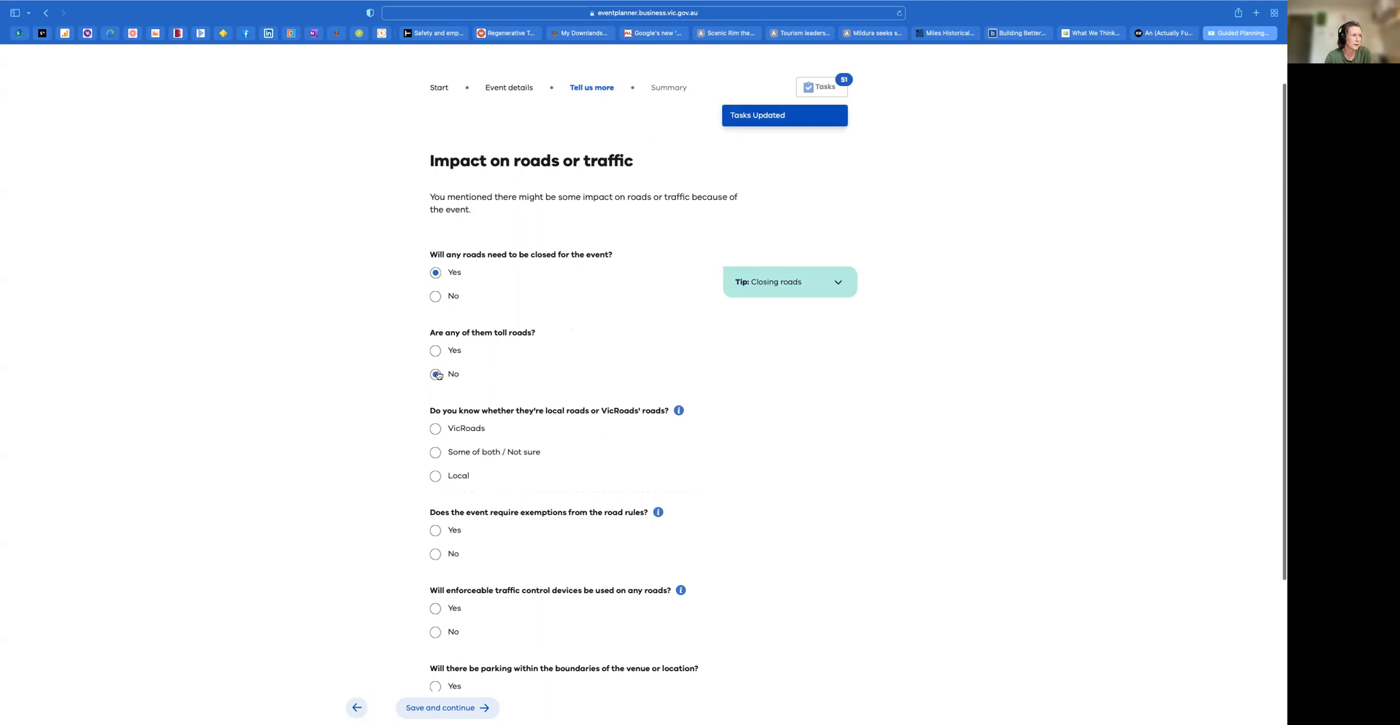
{"action": "left_click", "coordinate": [842, 284]}
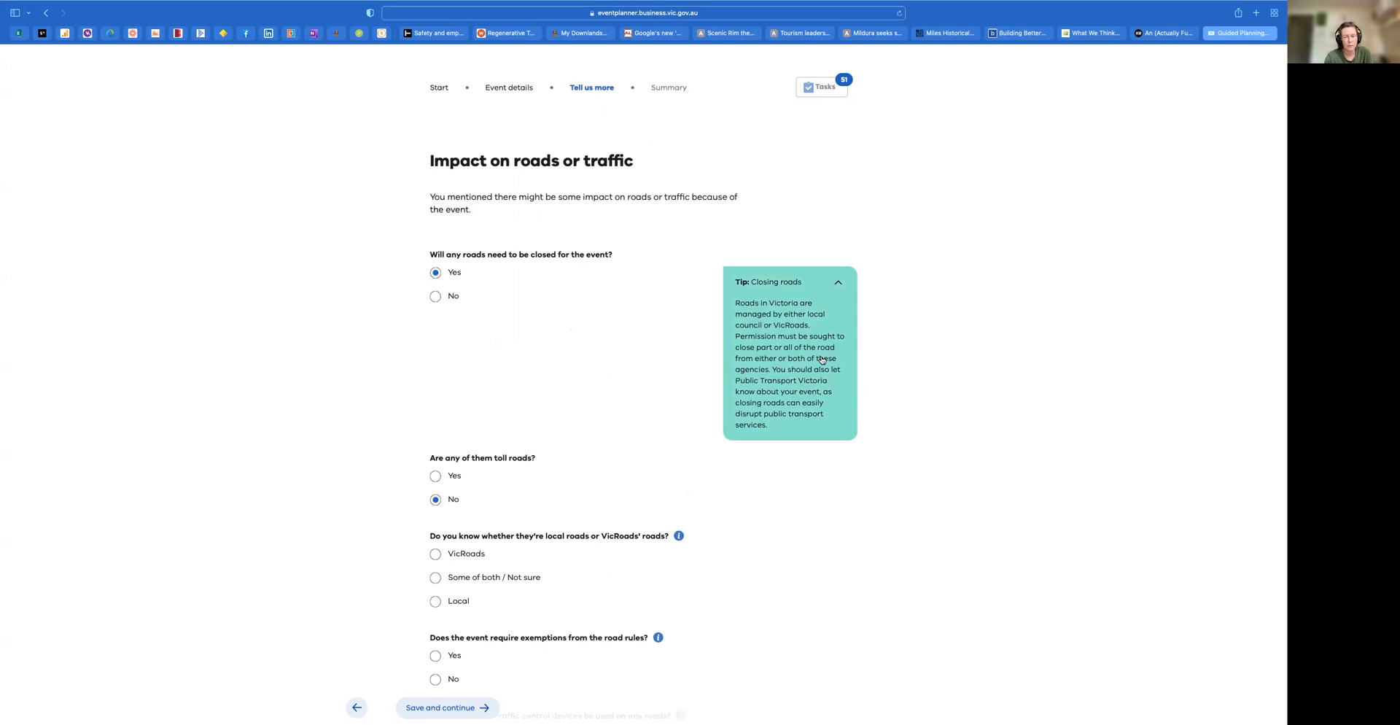
Set the closed roads as Local and answer Yes to road rule exemptions and to enforceable traffic control devices
{"action": "scroll", "coordinate": [385, 415], "scroll_direction": "down", "scroll_amount": 3}
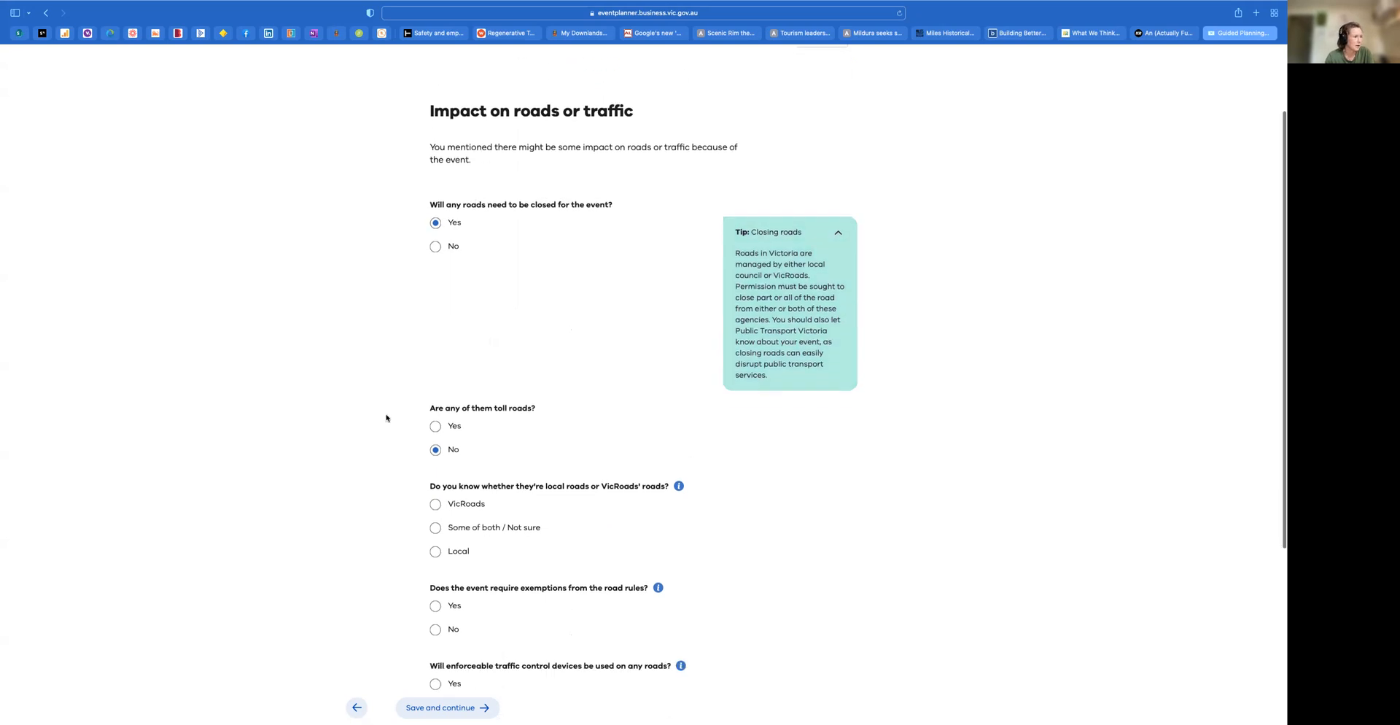
{"action": "scroll", "coordinate": [476, 427], "scroll_direction": "down", "scroll_amount": 3}
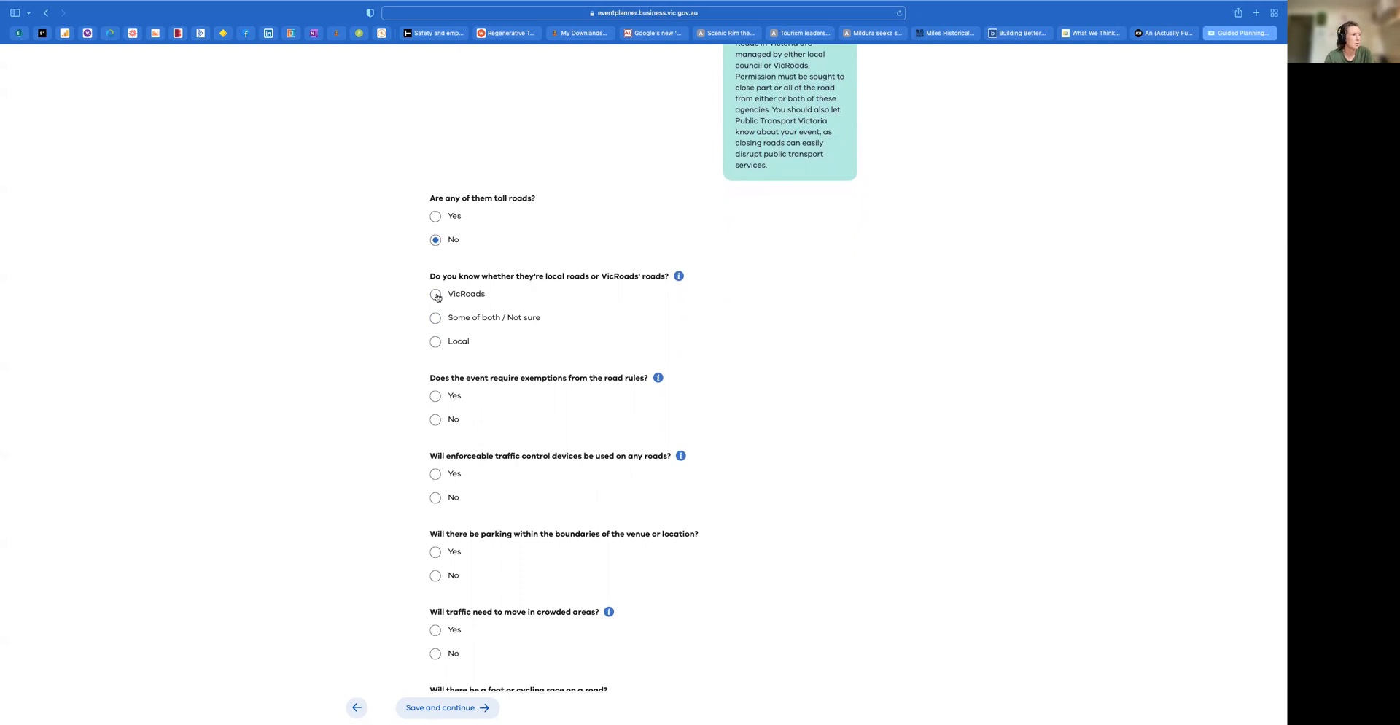
{"action": "left_click", "coordinate": [436, 342]}
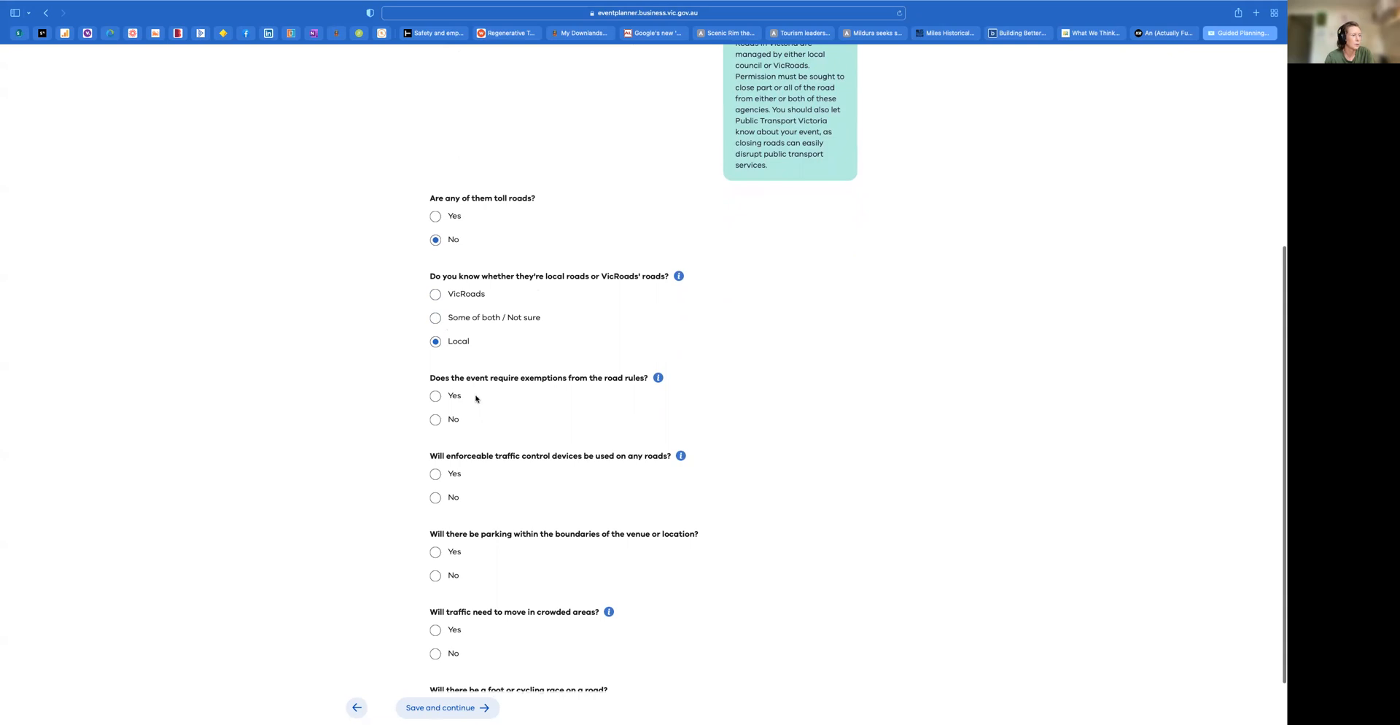
{"action": "left_click", "coordinate": [438, 396]}
{"action": "left_click", "coordinate": [435, 473]}
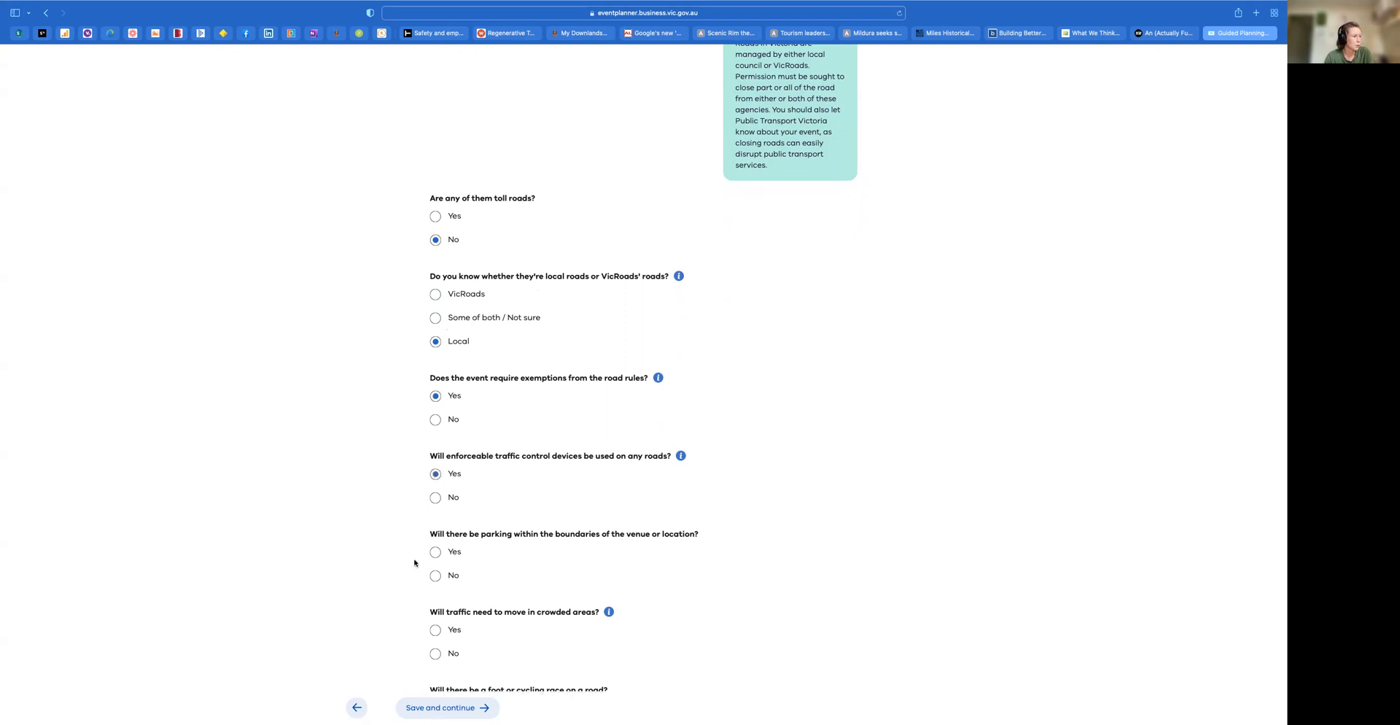
Answer No to parking within the venue boundaries and Yes to traffic moving in crowded areas
{"action": "scroll", "coordinate": [414, 562], "scroll_direction": "down", "scroll_amount": 2}
{"action": "left_click", "coordinate": [435, 509]}
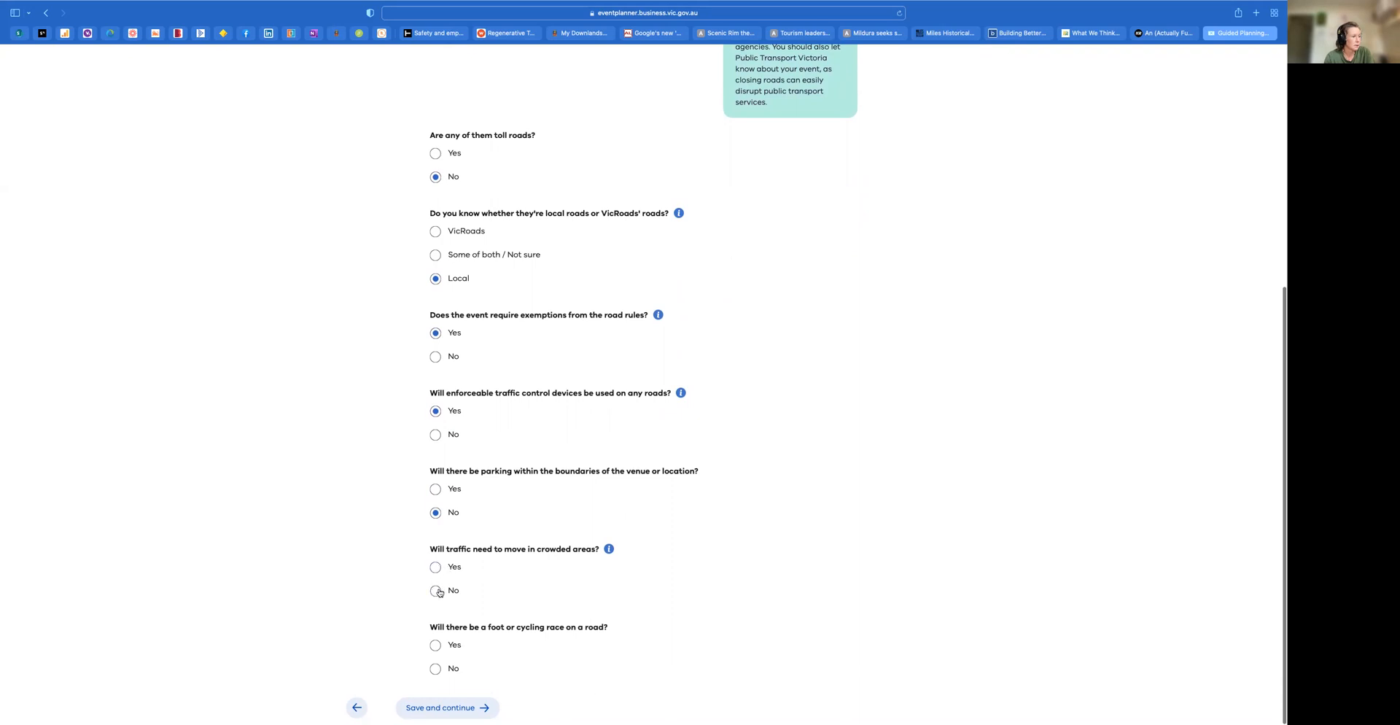
{"action": "left_click", "coordinate": [436, 566]}
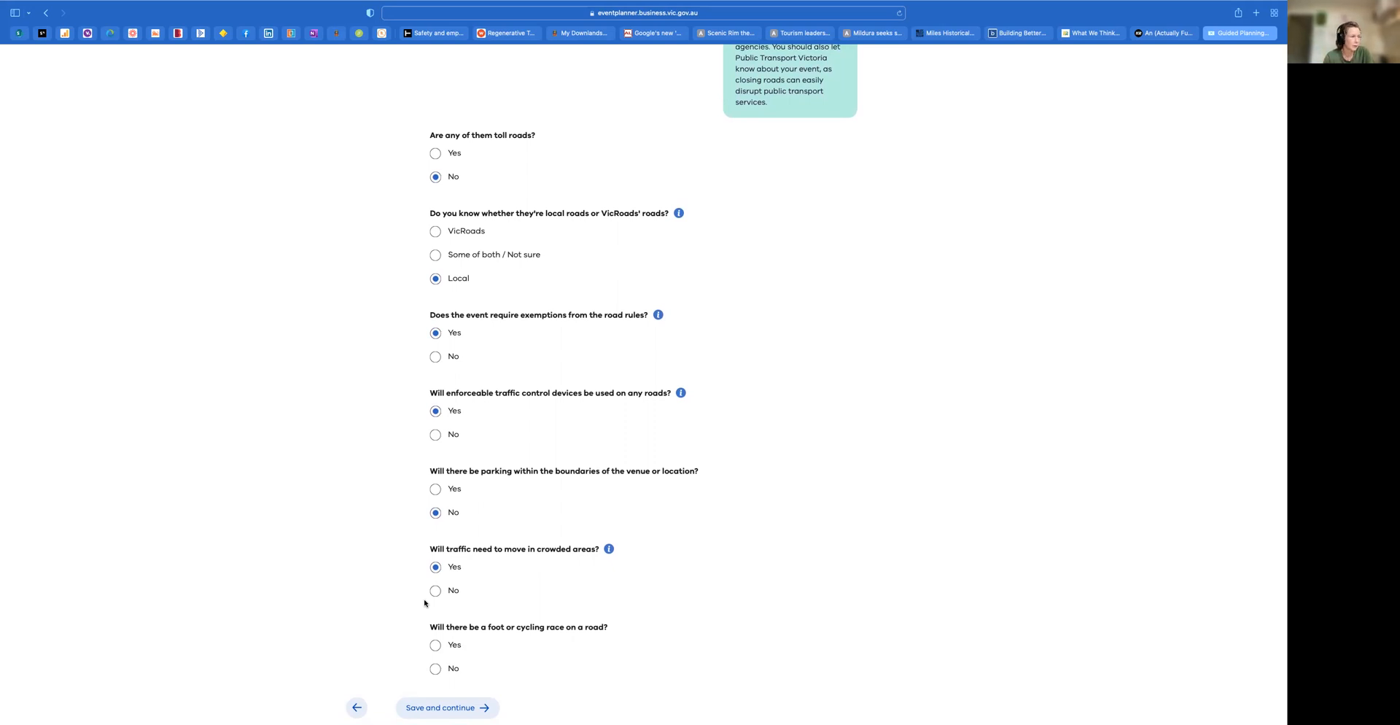
Answer No to a foot or cycling race on a road, and save to generate the event summary
{"action": "left_click", "coordinate": [435, 668]}
{"action": "scroll", "coordinate": [581, 658], "scroll_direction": "down", "scroll_amount": 1}
{"action": "left_click", "coordinate": [434, 712]}
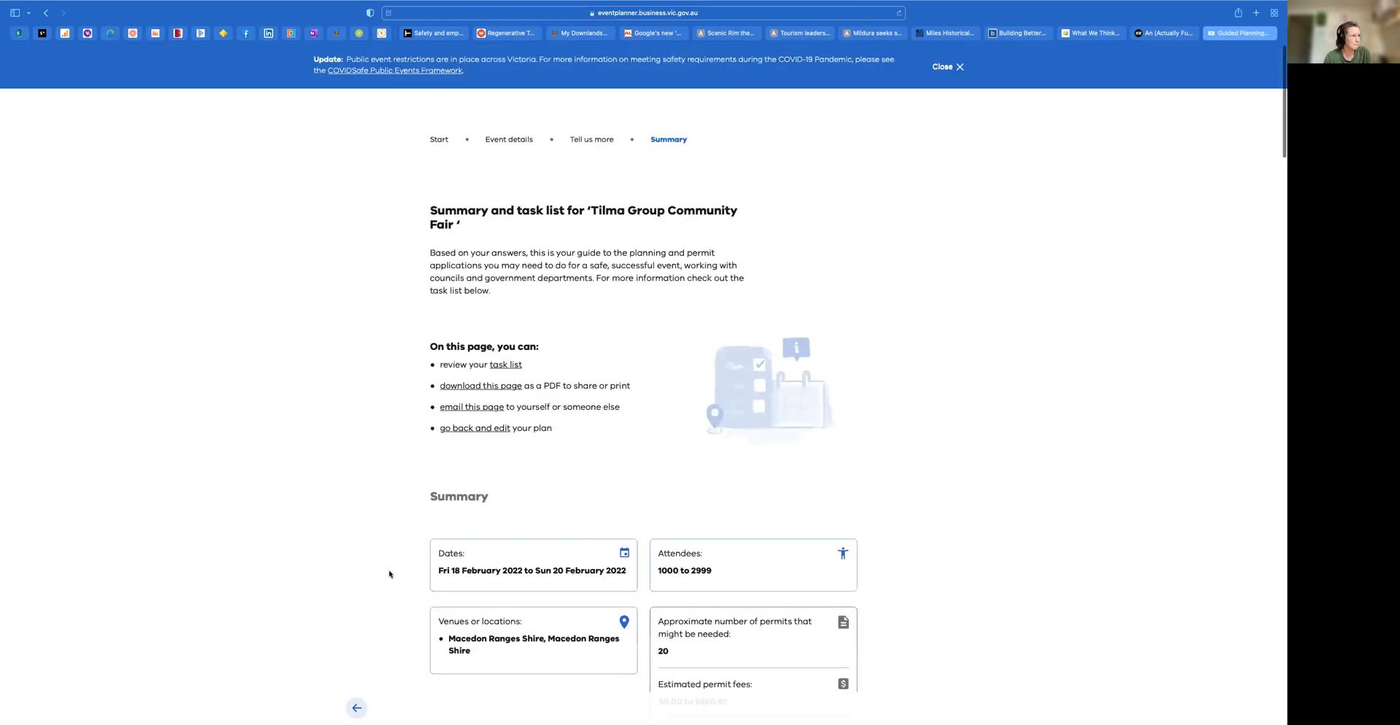
Go to the task list and read the consultation details for Public Transport Operators and The Community
{"action": "scroll", "coordinate": [389, 573], "scroll_direction": "down", "scroll_amount": 1}
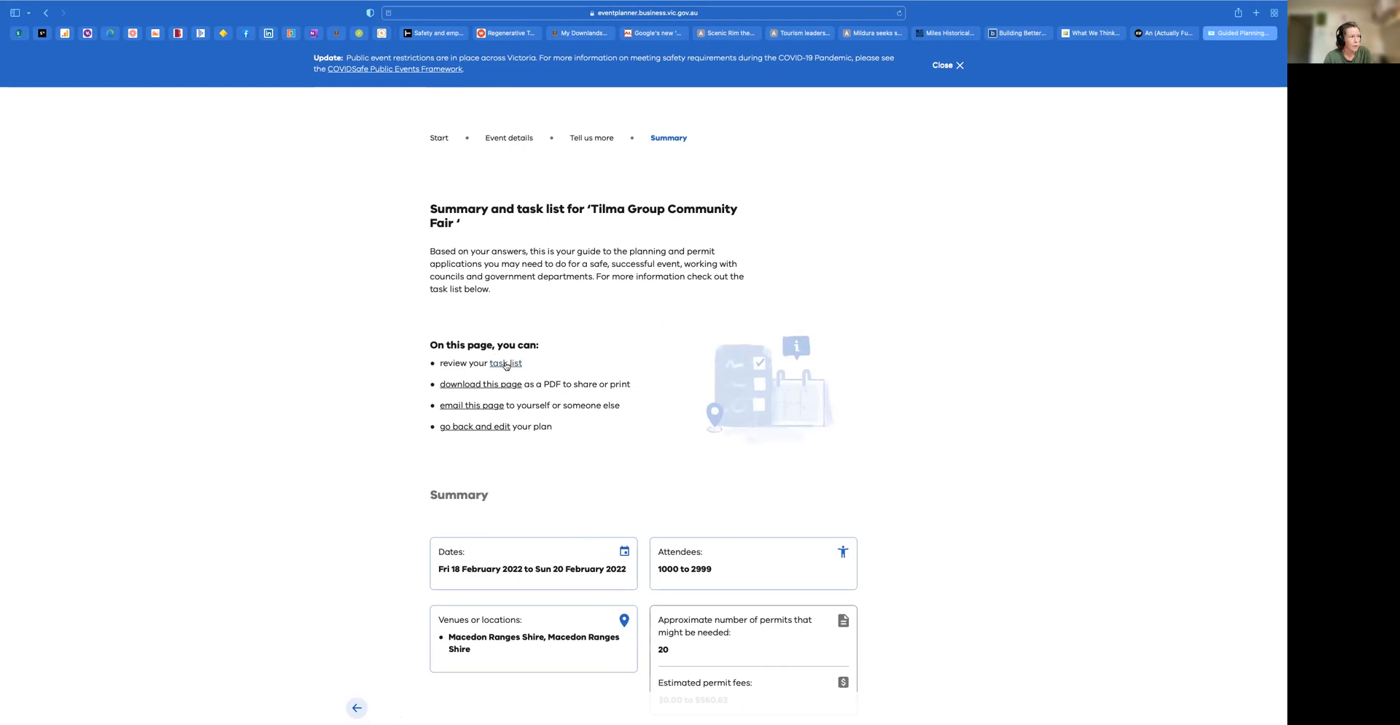
{"action": "left_click", "coordinate": [507, 364]}
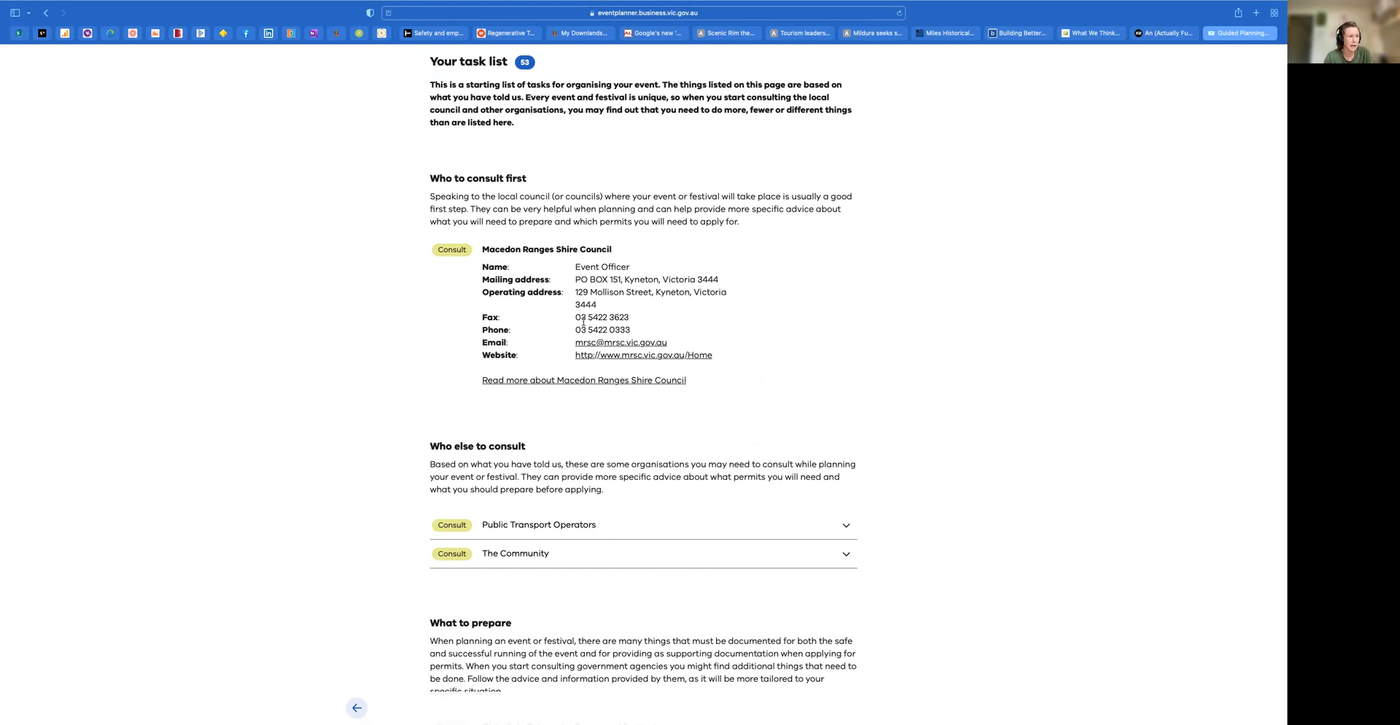
{"action": "scroll", "coordinate": [518, 369], "scroll_direction": "down", "scroll_amount": 5}
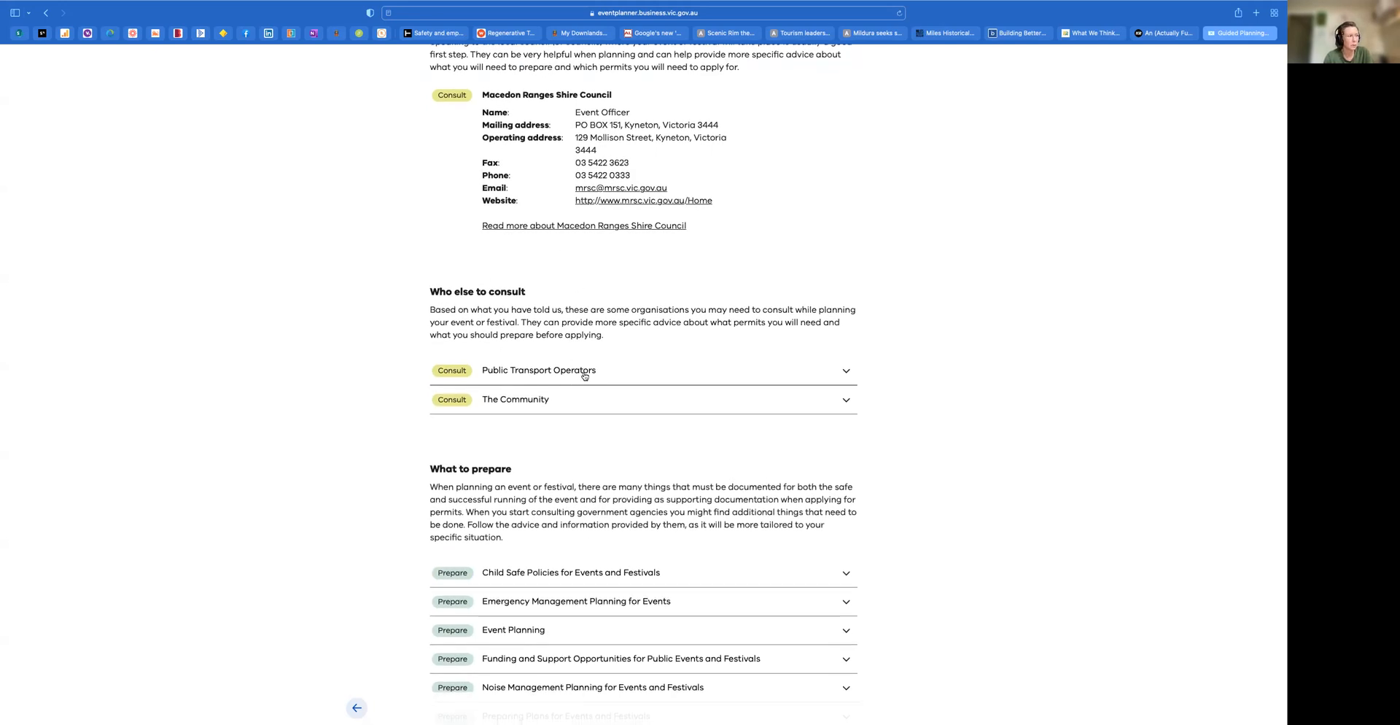
{"action": "left_click", "coordinate": [846, 370]}
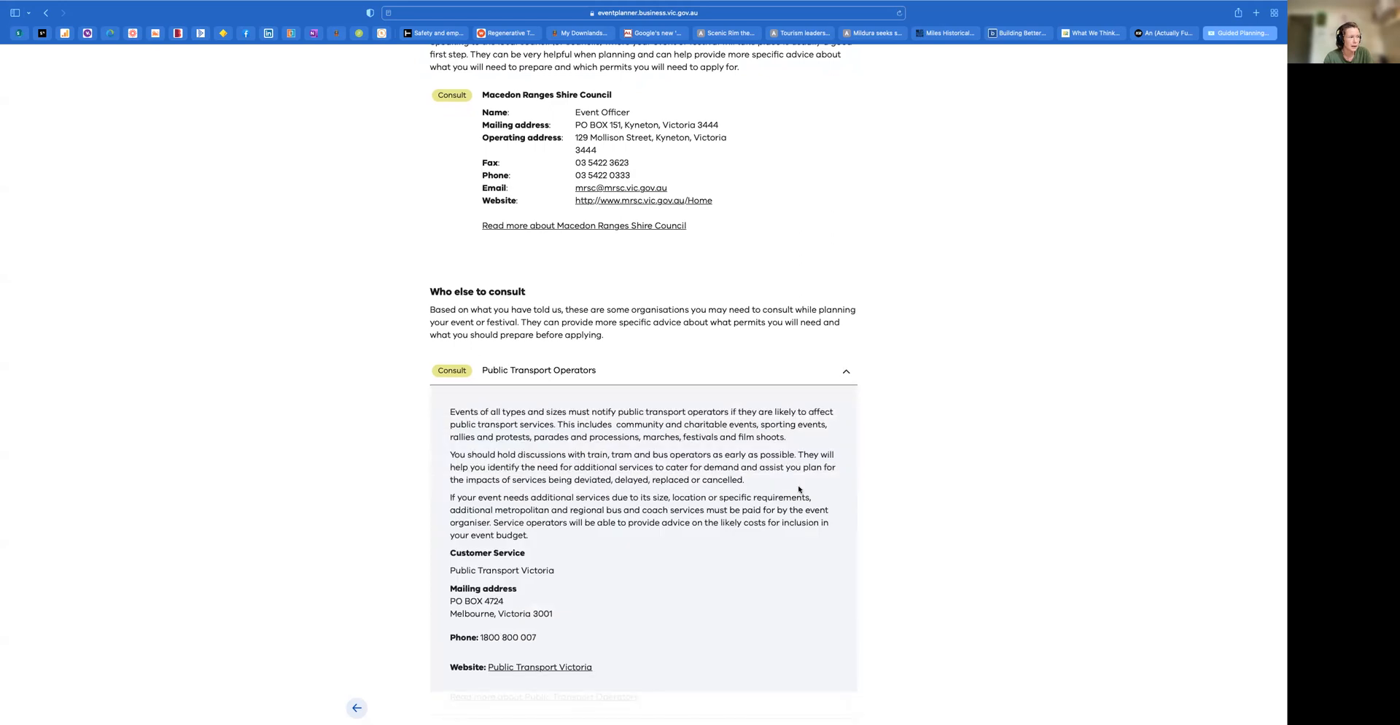
{"action": "scroll", "coordinate": [798, 489], "scroll_direction": "down", "scroll_amount": 3}
{"action": "scroll", "coordinate": [798, 489], "scroll_direction": "down", "scroll_amount": 5}
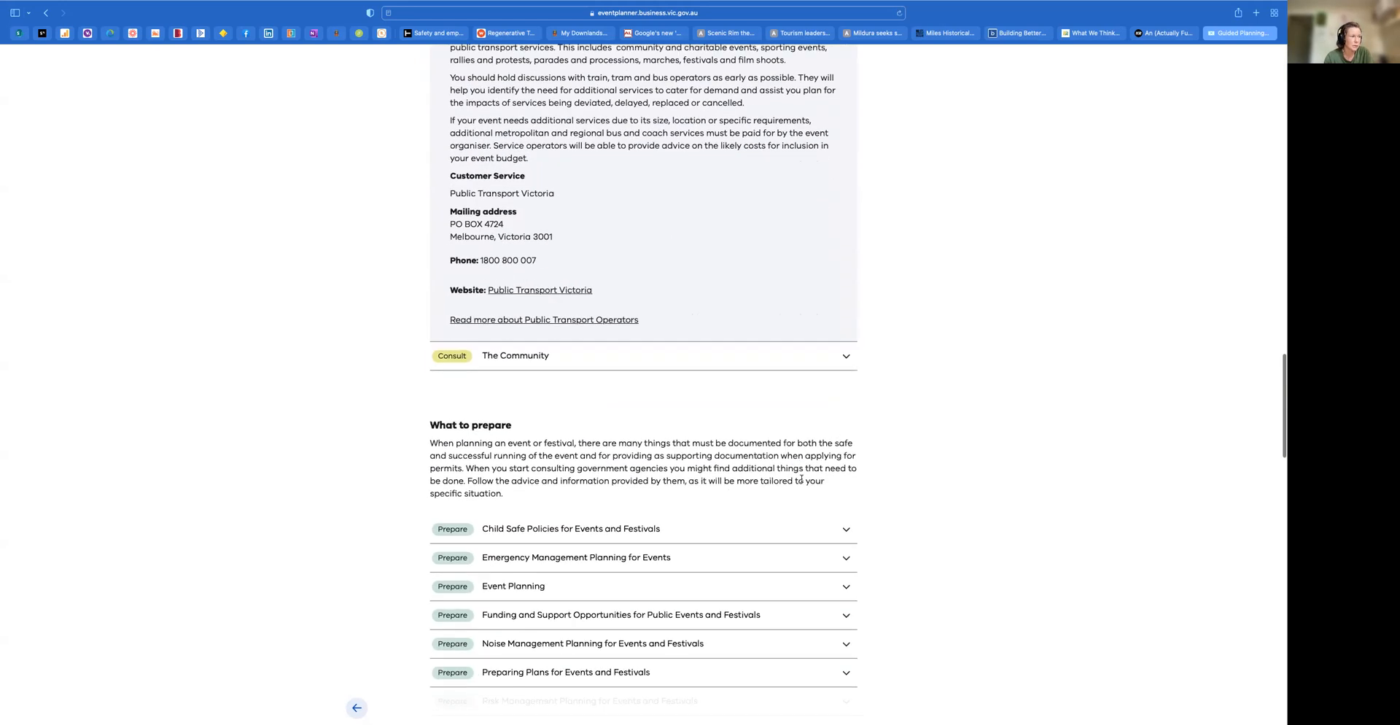
{"action": "left_click", "coordinate": [847, 356]}
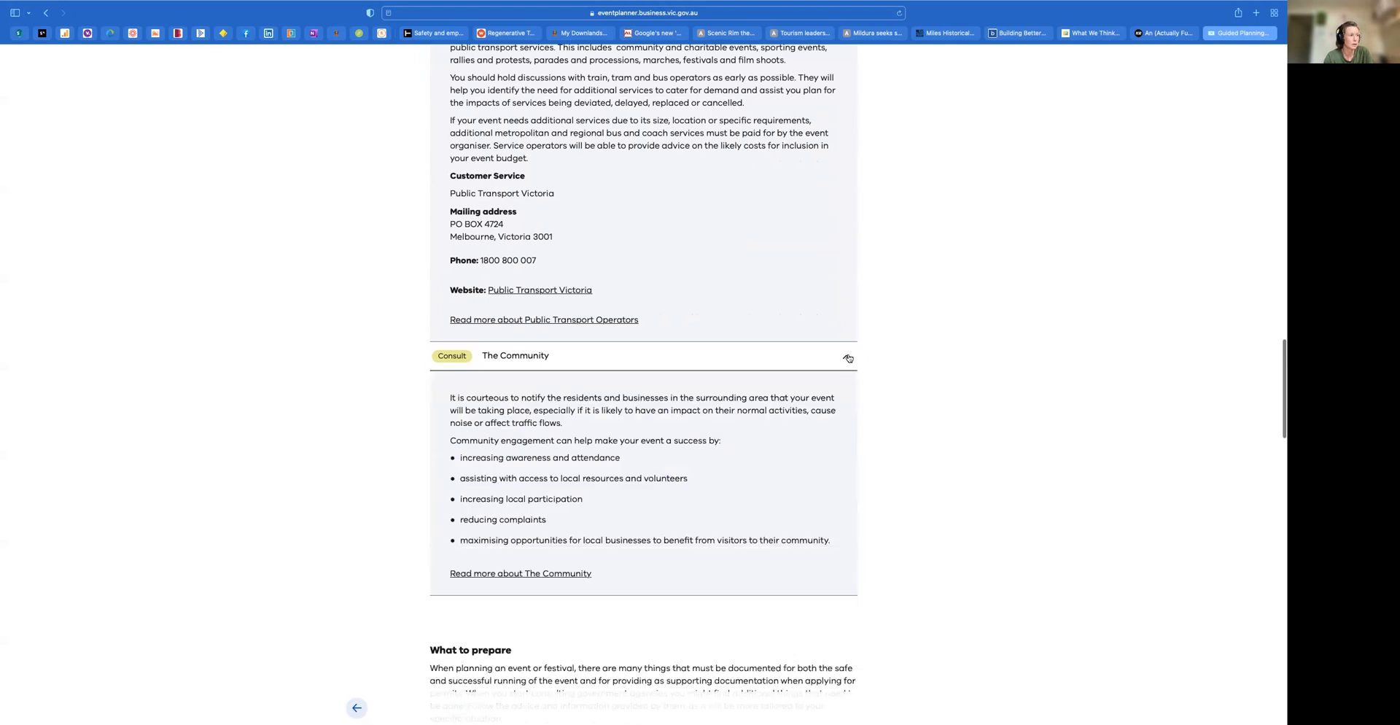
Read the preparation advice on Child Safe Policies and Emergency Management Planning, collapsing each entry after reading
{"action": "scroll", "coordinate": [783, 488], "scroll_direction": "down", "scroll_amount": 8}
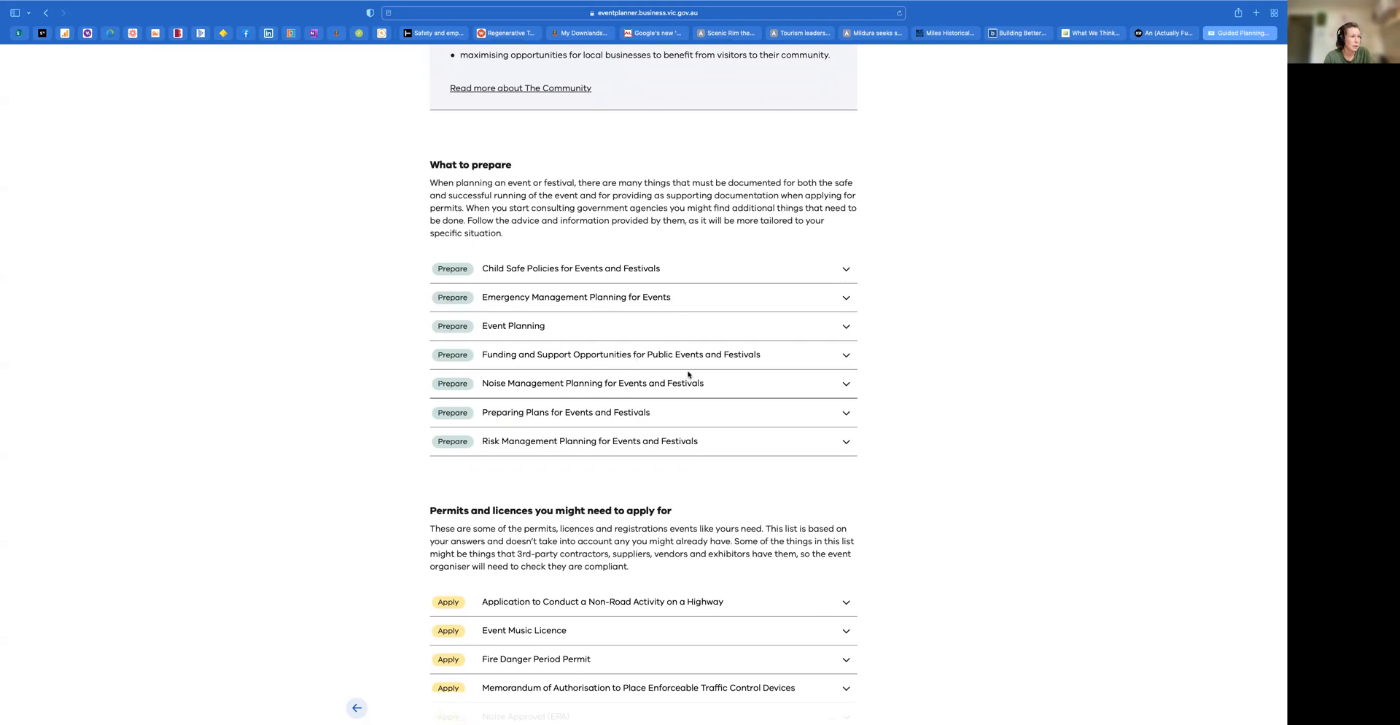
{"action": "left_click", "coordinate": [846, 270]}
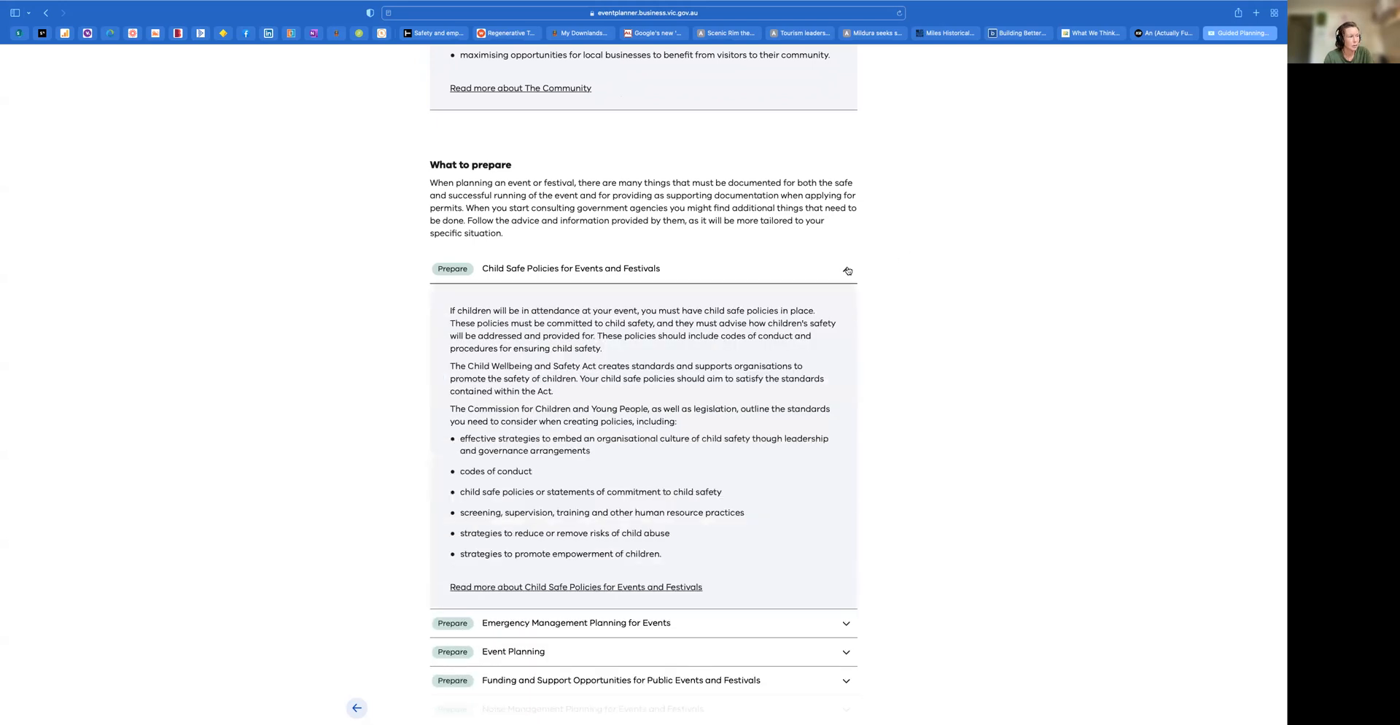
{"action": "left_click", "coordinate": [847, 270]}
{"action": "left_click", "coordinate": [847, 301]}
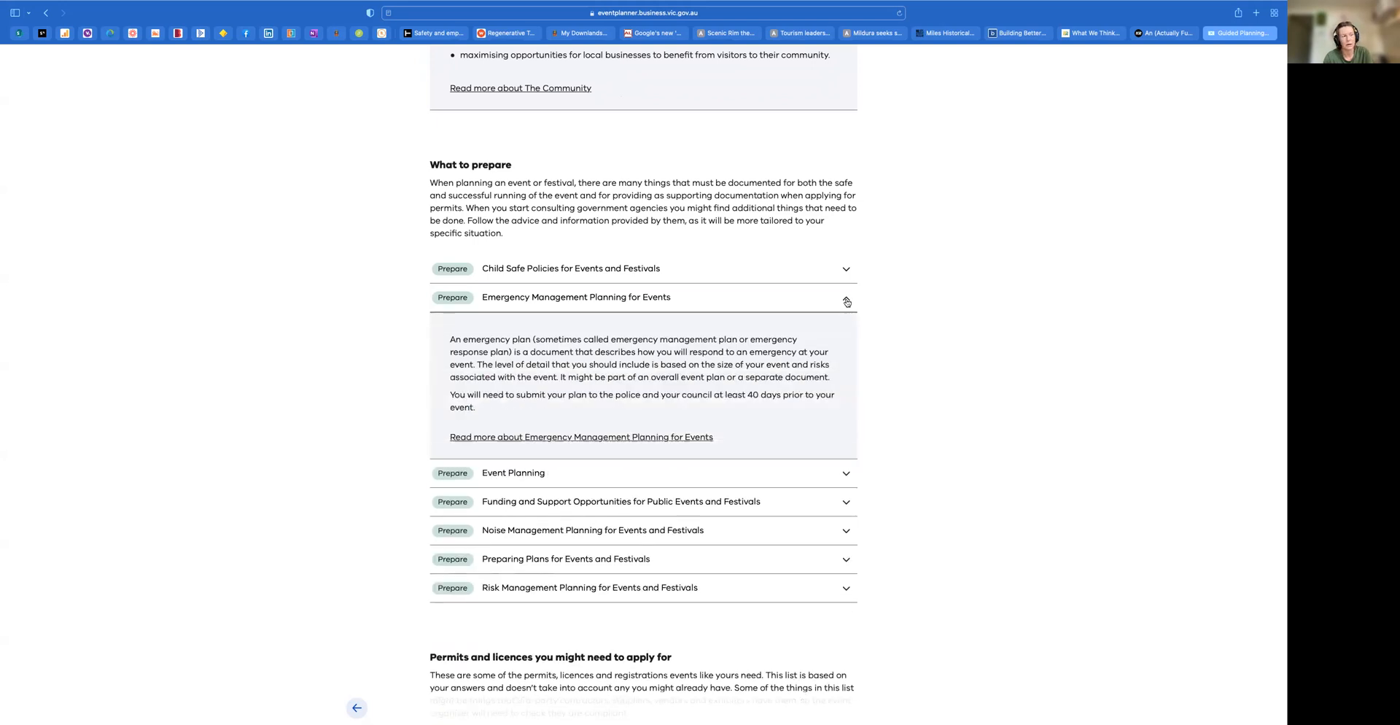
{"action": "left_click", "coordinate": [846, 301]}
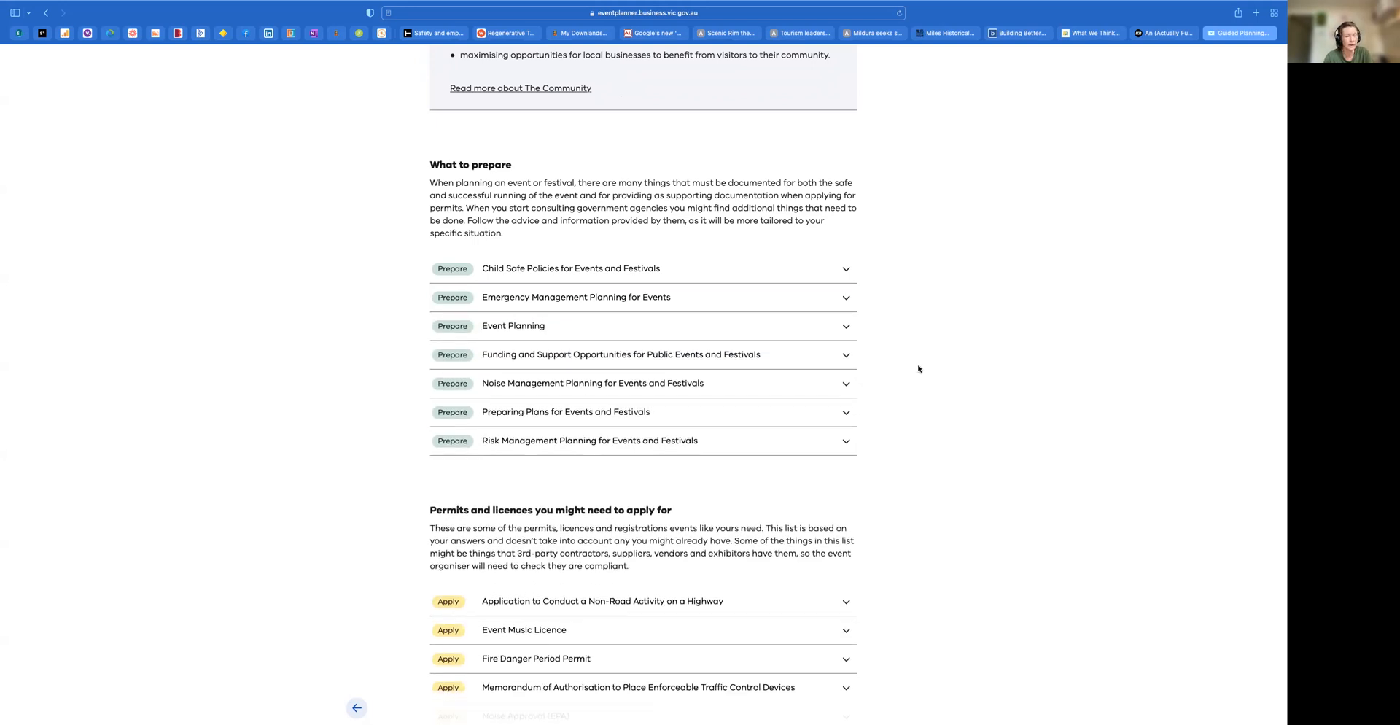
Read the permit details for Notification of Intention to Discharge Fireworks and Event Music Licence, collapsing each entry after reading
{"action": "scroll", "coordinate": [919, 368], "scroll_direction": "down", "scroll_amount": 5}
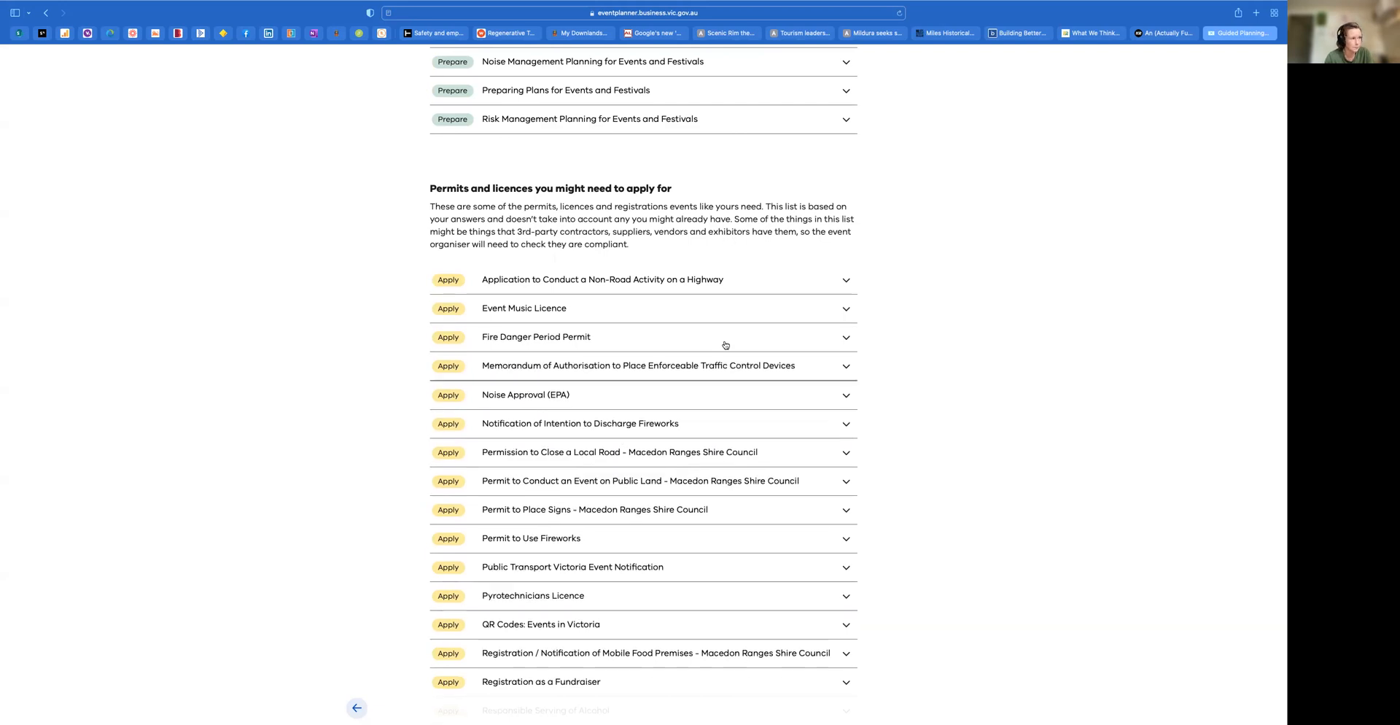
{"action": "left_click", "coordinate": [843, 423]}
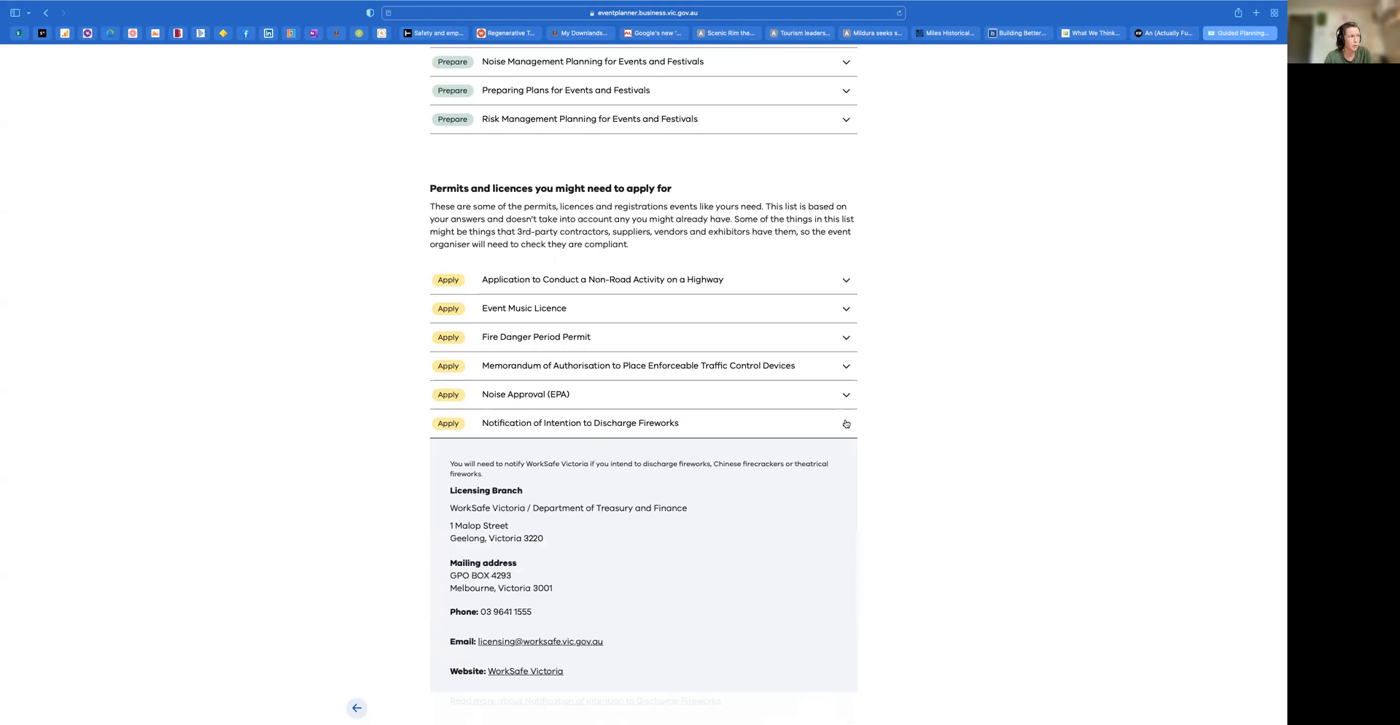
{"action": "left_click", "coordinate": [846, 424]}
{"action": "left_click", "coordinate": [846, 309]}
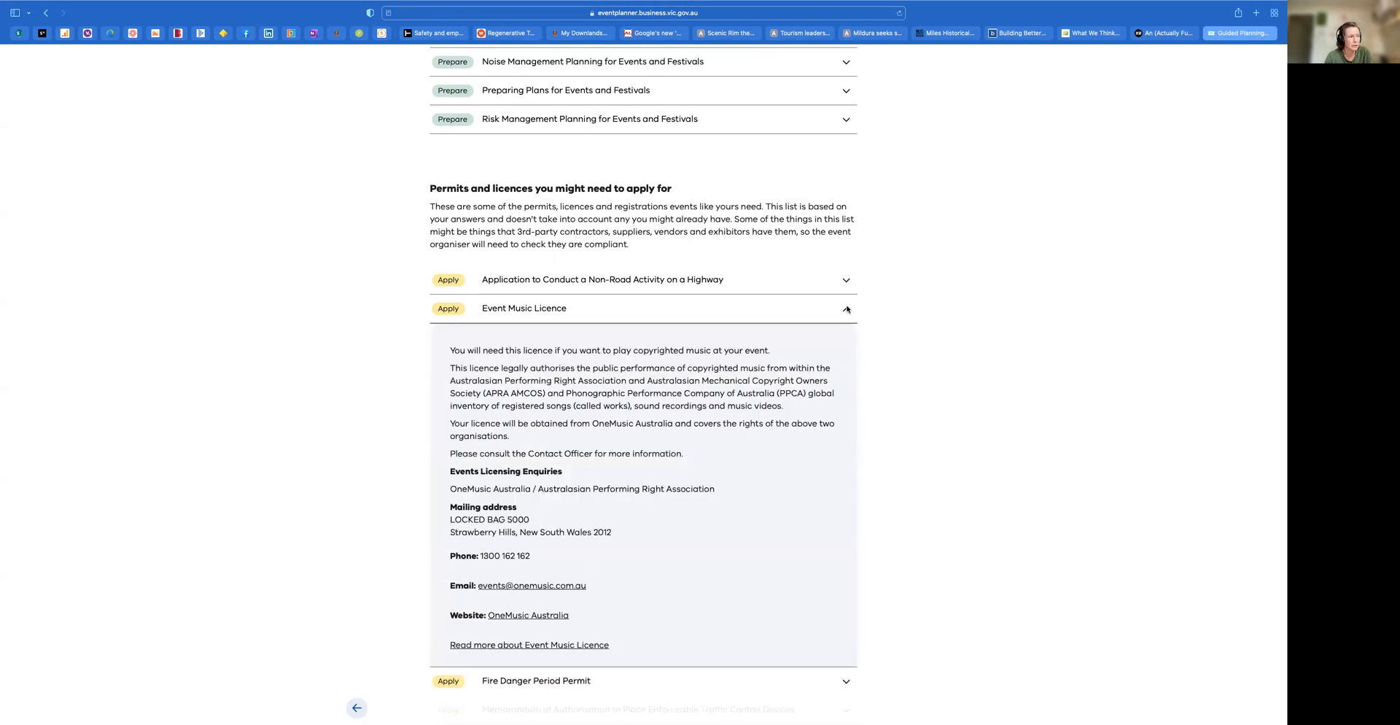
{"action": "left_click", "coordinate": [847, 309]}
Read the Responsible Serving of Alcohol entry among the permits and licences, and collapse it again
{"action": "scroll", "coordinate": [693, 547], "scroll_direction": "down", "scroll_amount": 2}
{"action": "scroll", "coordinate": [693, 546], "scroll_direction": "down", "scroll_amount": 4}
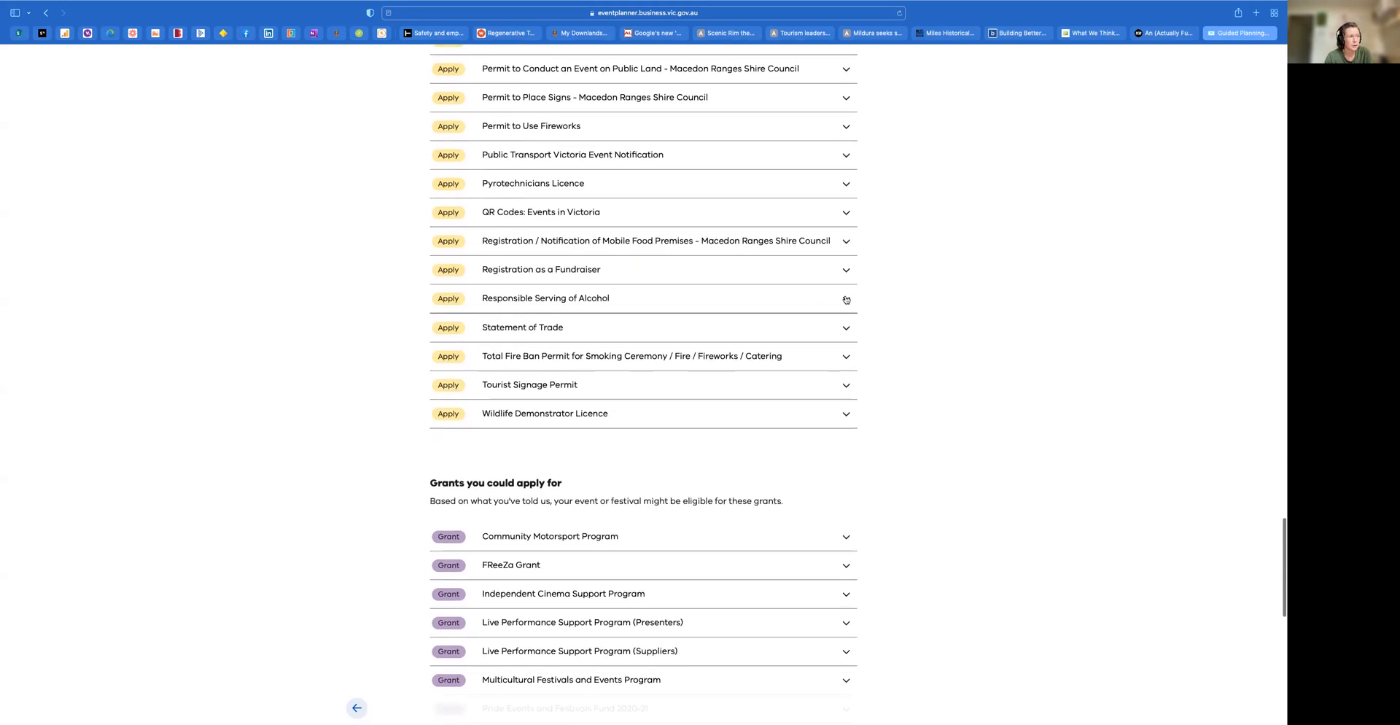
{"action": "left_click", "coordinate": [846, 299]}
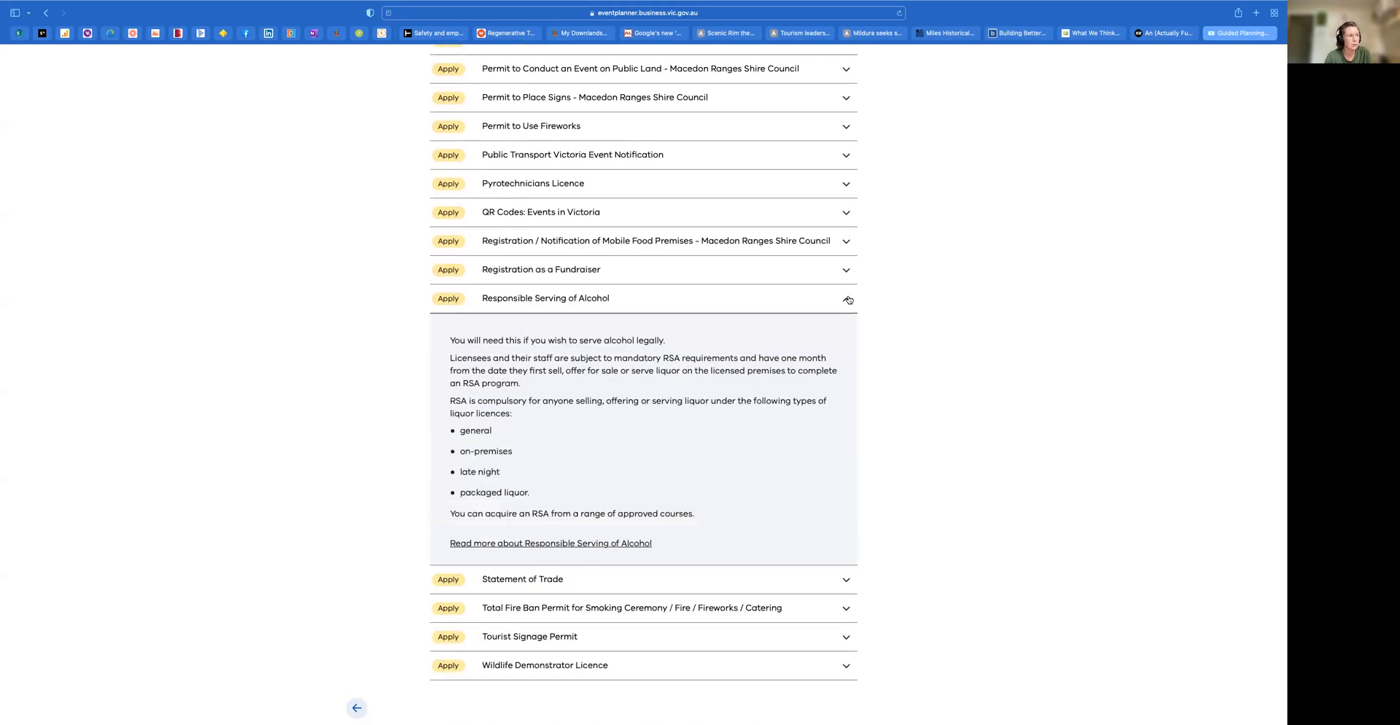
{"action": "left_click", "coordinate": [847, 299]}
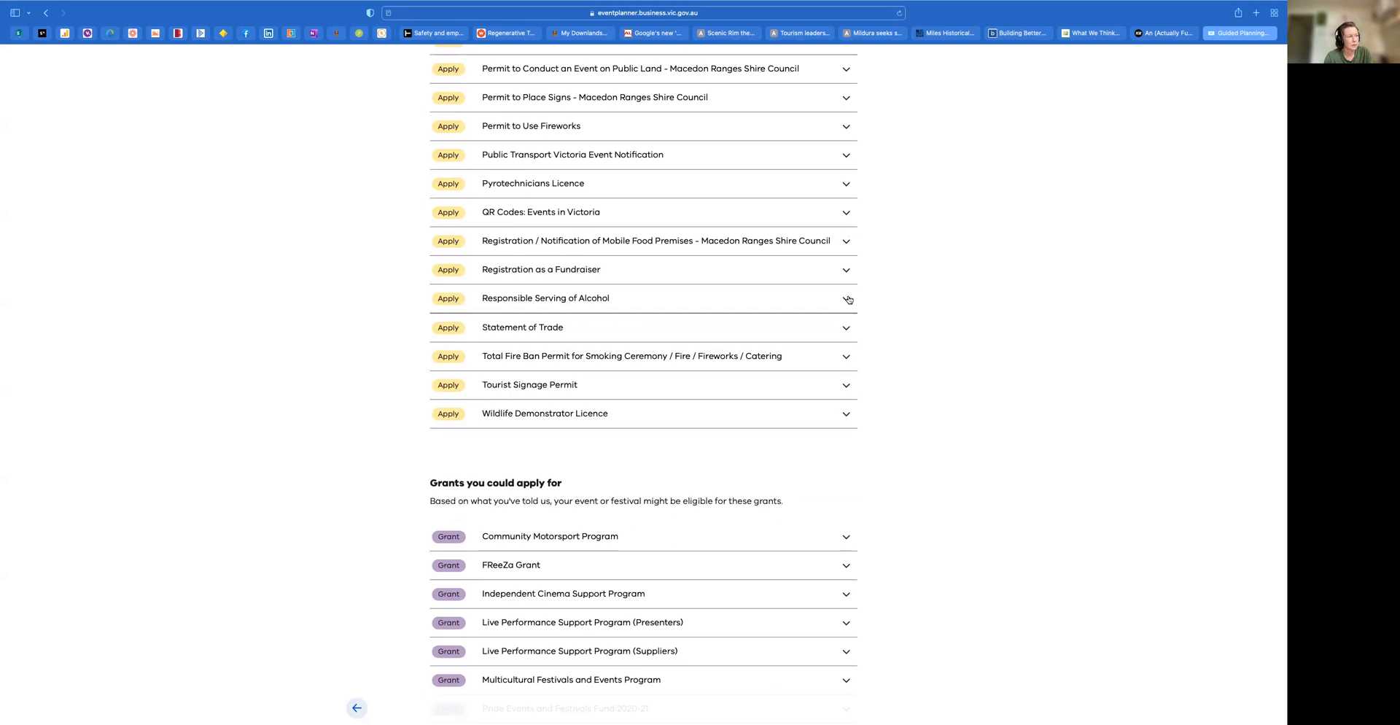
Check the grant entries for FReeZa Grant, Pride Events and Festivals Fund 2020-21 and Regional Events Fund
{"action": "scroll", "coordinate": [814, 450], "scroll_direction": "down", "scroll_amount": 5}
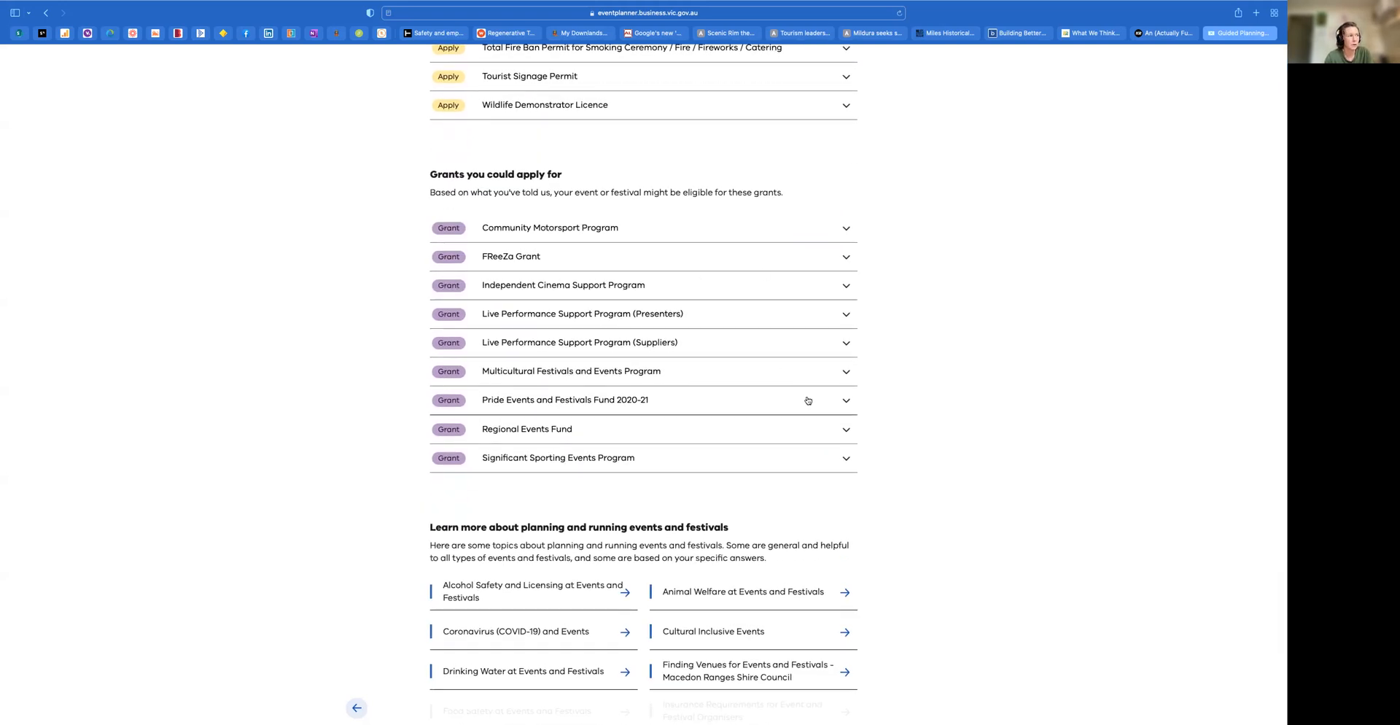
{"action": "left_click", "coordinate": [843, 258]}
{"action": "left_click", "coordinate": [844, 258]}
{"action": "left_click", "coordinate": [845, 404]}
{"action": "scroll", "coordinate": [822, 492], "scroll_direction": "down", "scroll_amount": 5}
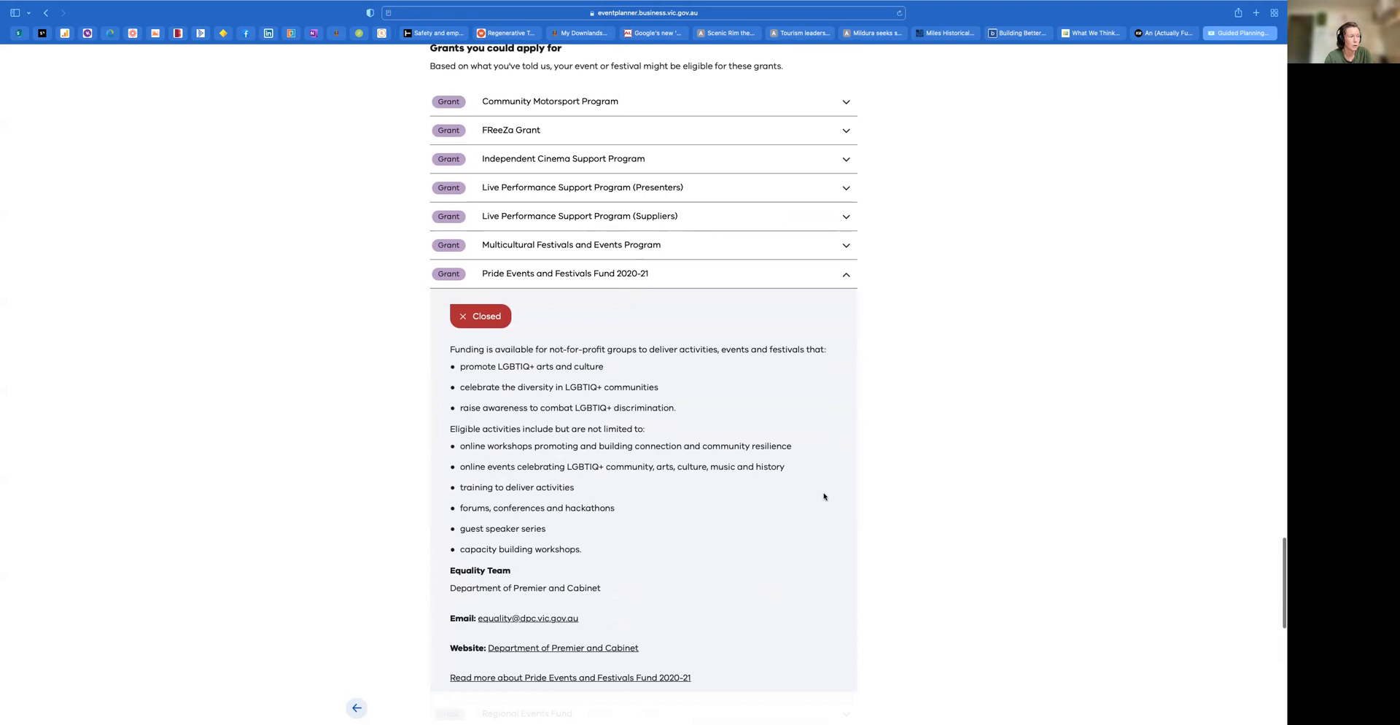
{"action": "scroll", "coordinate": [835, 485], "scroll_direction": "down", "scroll_amount": 2}
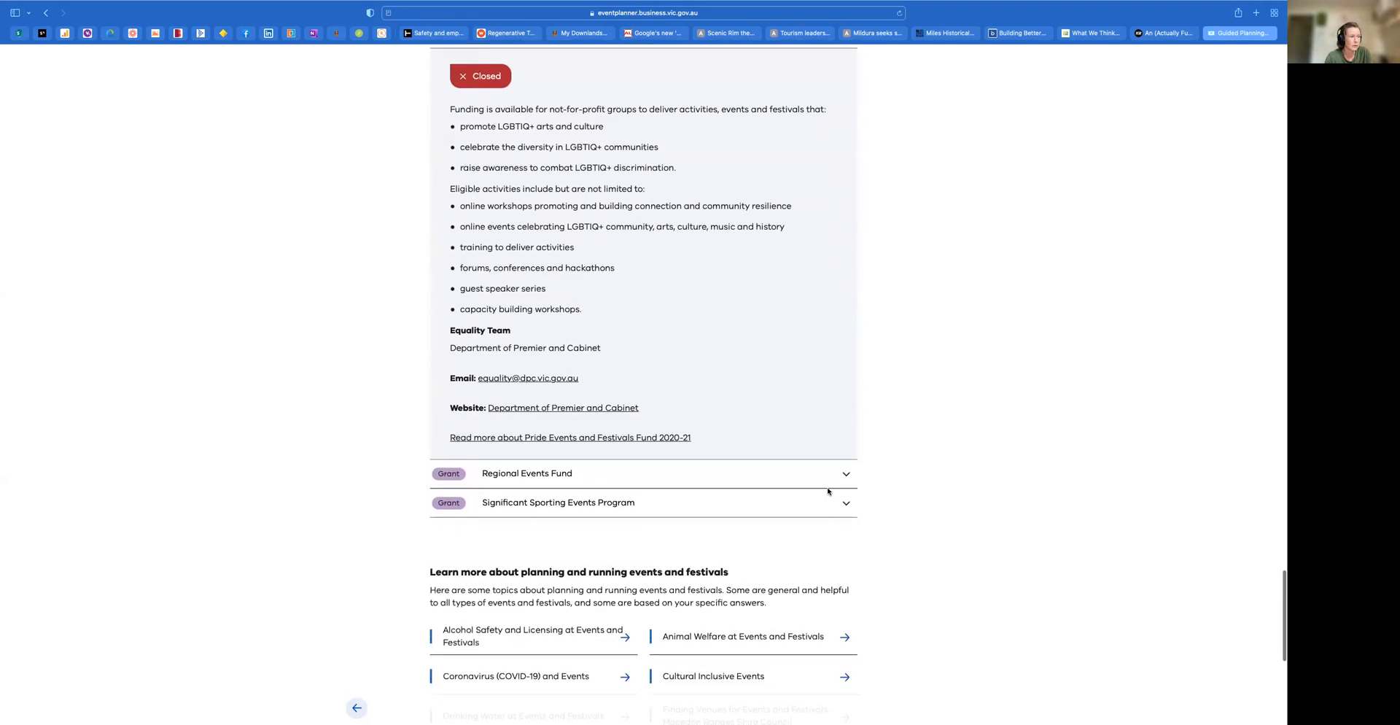
{"action": "left_click", "coordinate": [845, 472]}
{"action": "scroll", "coordinate": [844, 475], "scroll_direction": "down", "scroll_amount": 3}
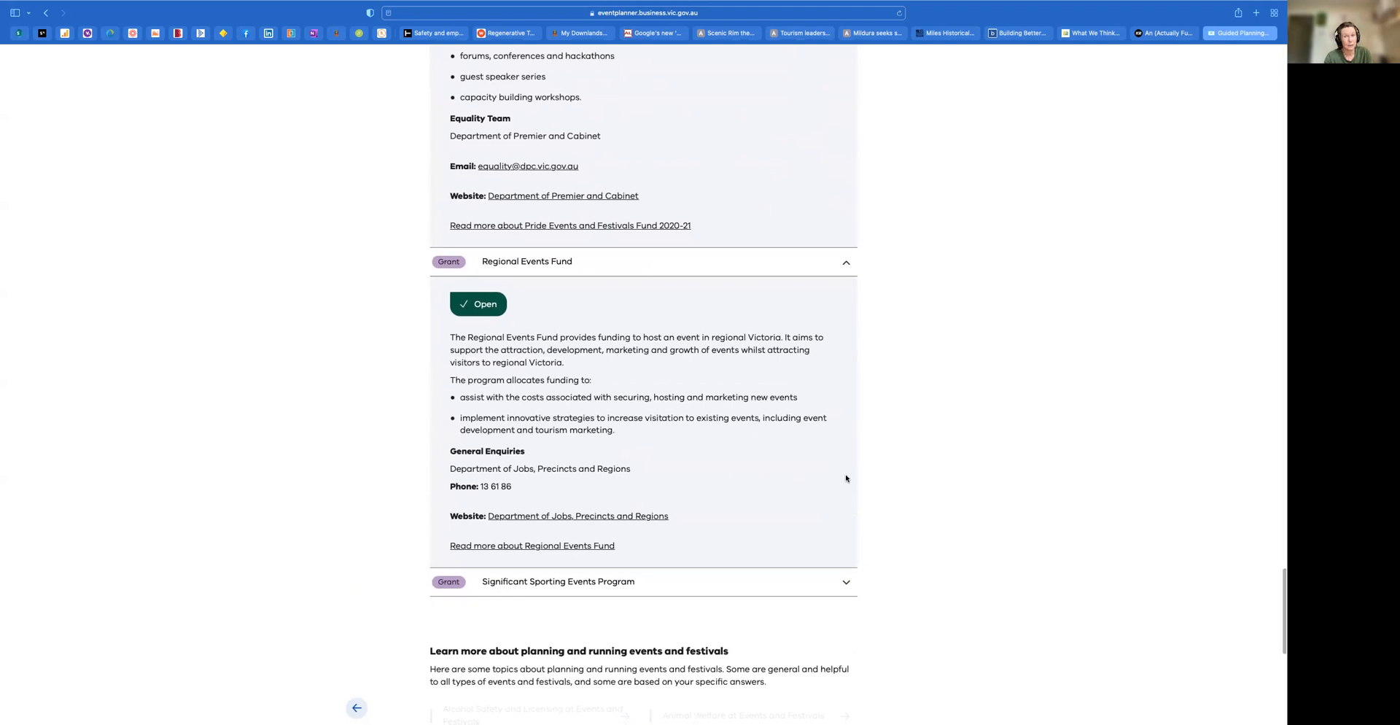
Review the further planning topics, tips and print or email options at the end of the page, and return to the summary
{"action": "scroll", "coordinate": [845, 478], "scroll_direction": "down", "scroll_amount": 5}
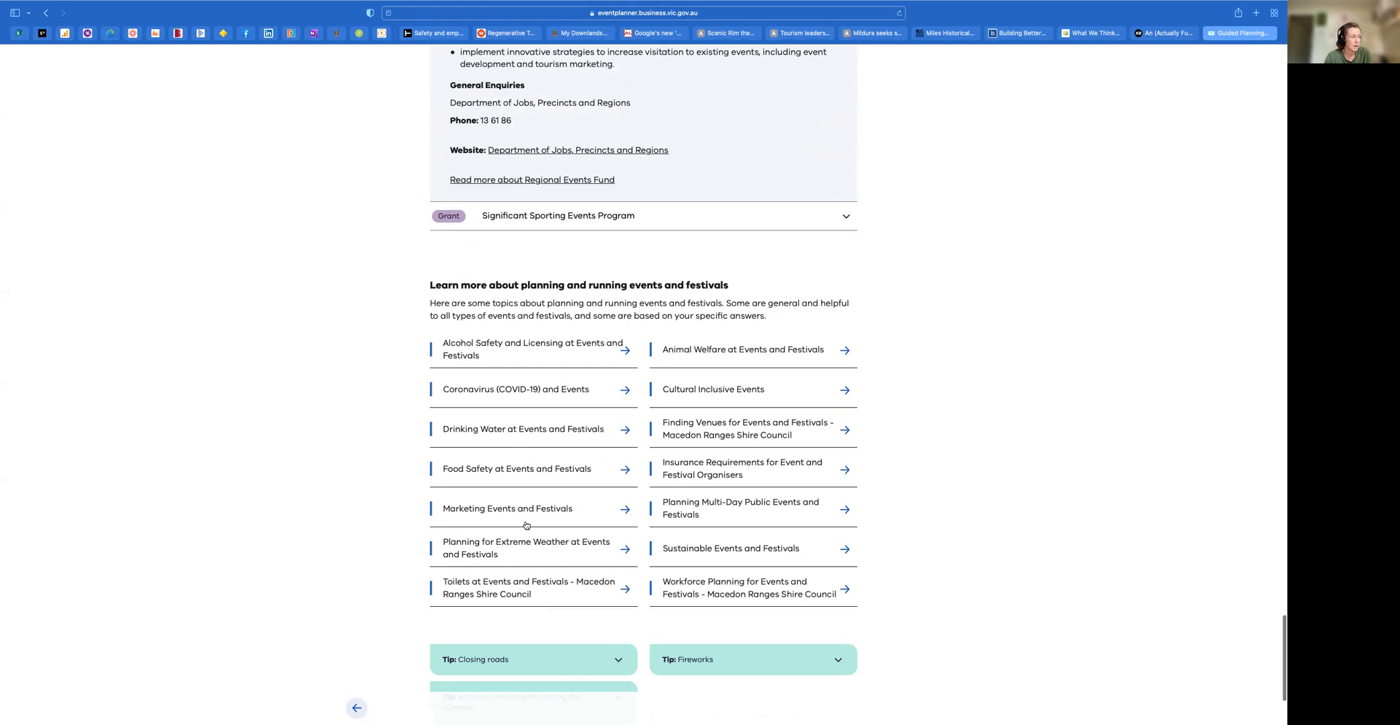
{"action": "scroll", "coordinate": [529, 591], "scroll_direction": "down", "scroll_amount": 3}
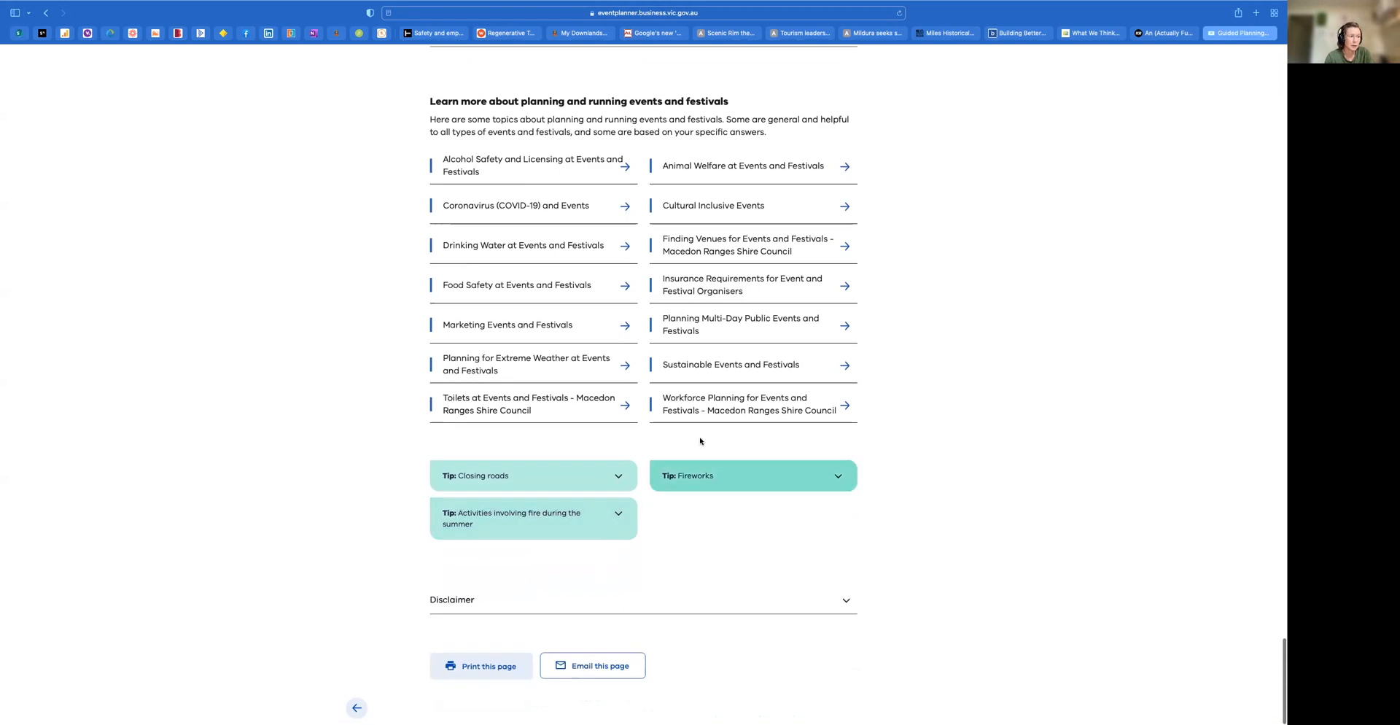
{"action": "scroll", "coordinate": [581, 542], "scroll_direction": "down", "scroll_amount": 1}
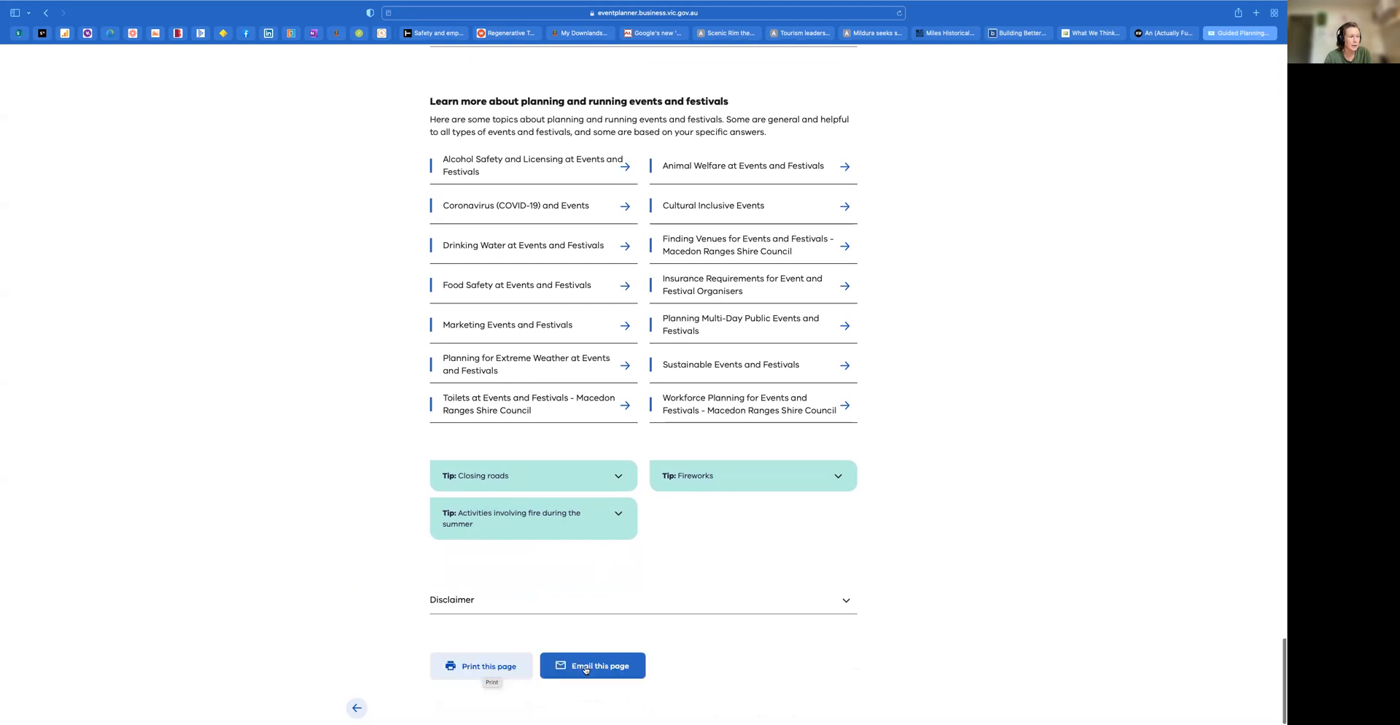
{"action": "scroll", "coordinate": [585, 670], "scroll_direction": "up", "scroll_amount": 20}
{"action": "scroll", "coordinate": [586, 670], "scroll_direction": "up", "scroll_amount": 20}
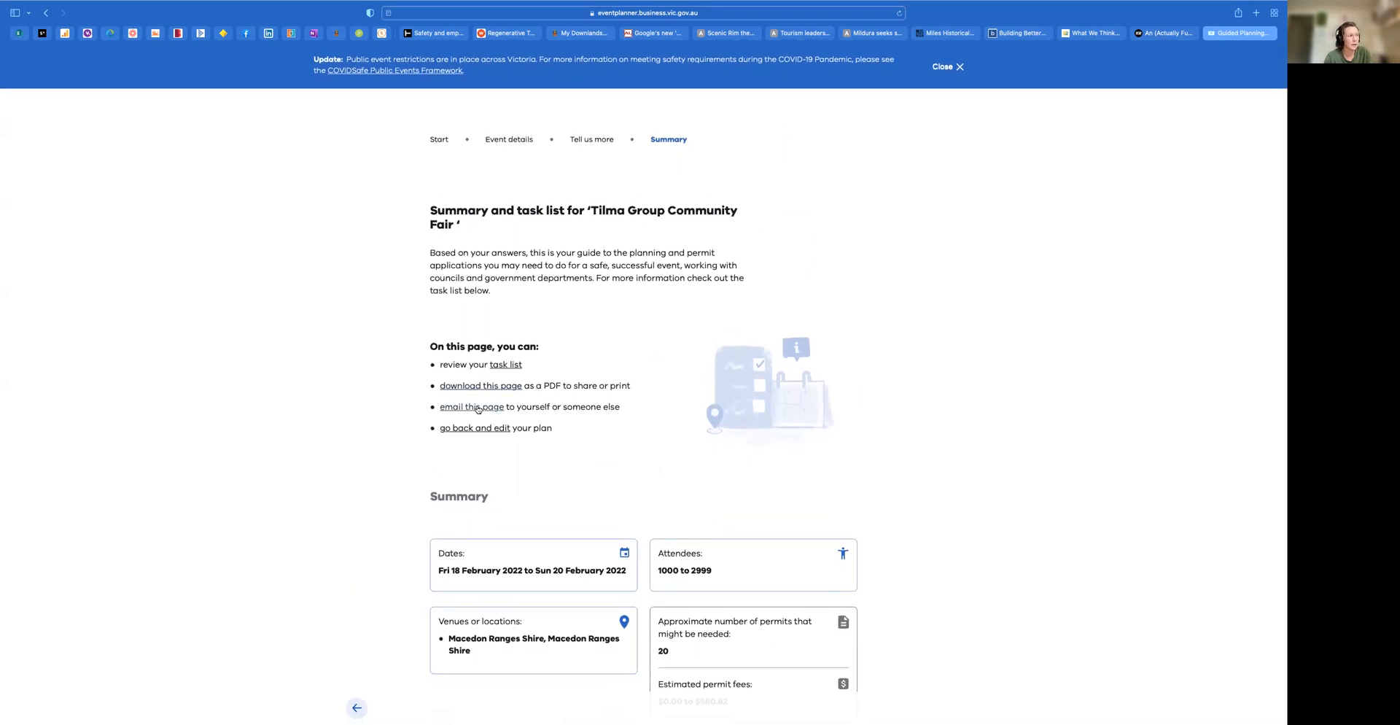
Review the COVIDSafe Public Events and Risk Management sections of the summary, and return to the start of the page
{"action": "scroll", "coordinate": [467, 482], "scroll_direction": "down", "scroll_amount": 5}
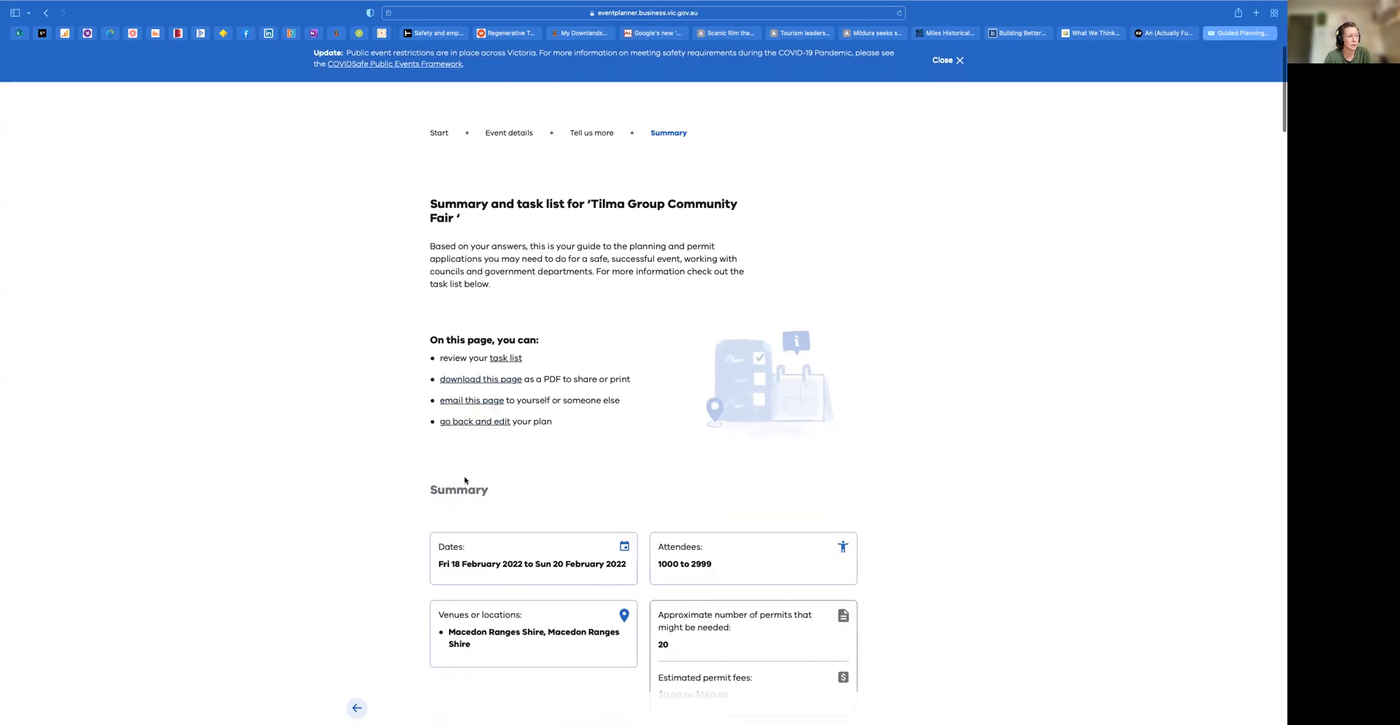
{"action": "scroll", "coordinate": [464, 481], "scroll_direction": "down", "scroll_amount": 5}
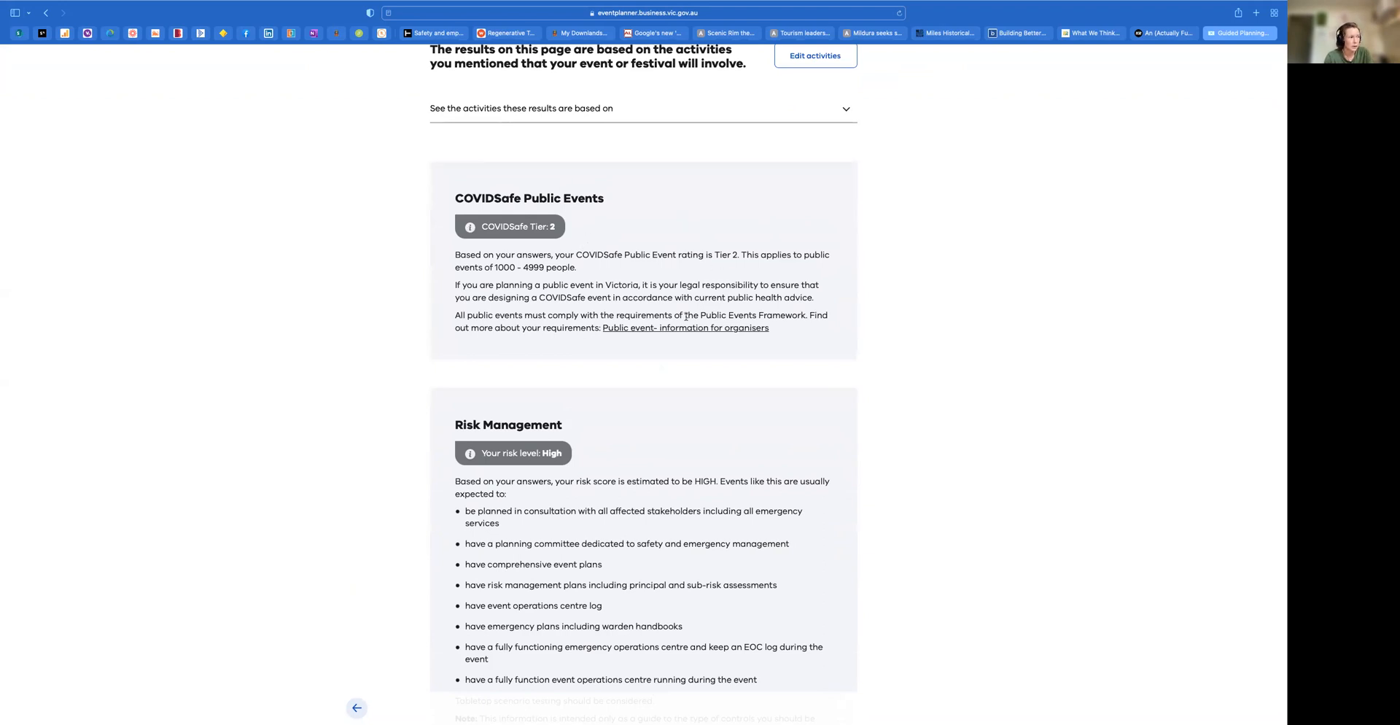
{"action": "scroll", "coordinate": [657, 452], "scroll_direction": "down", "scroll_amount": 3}
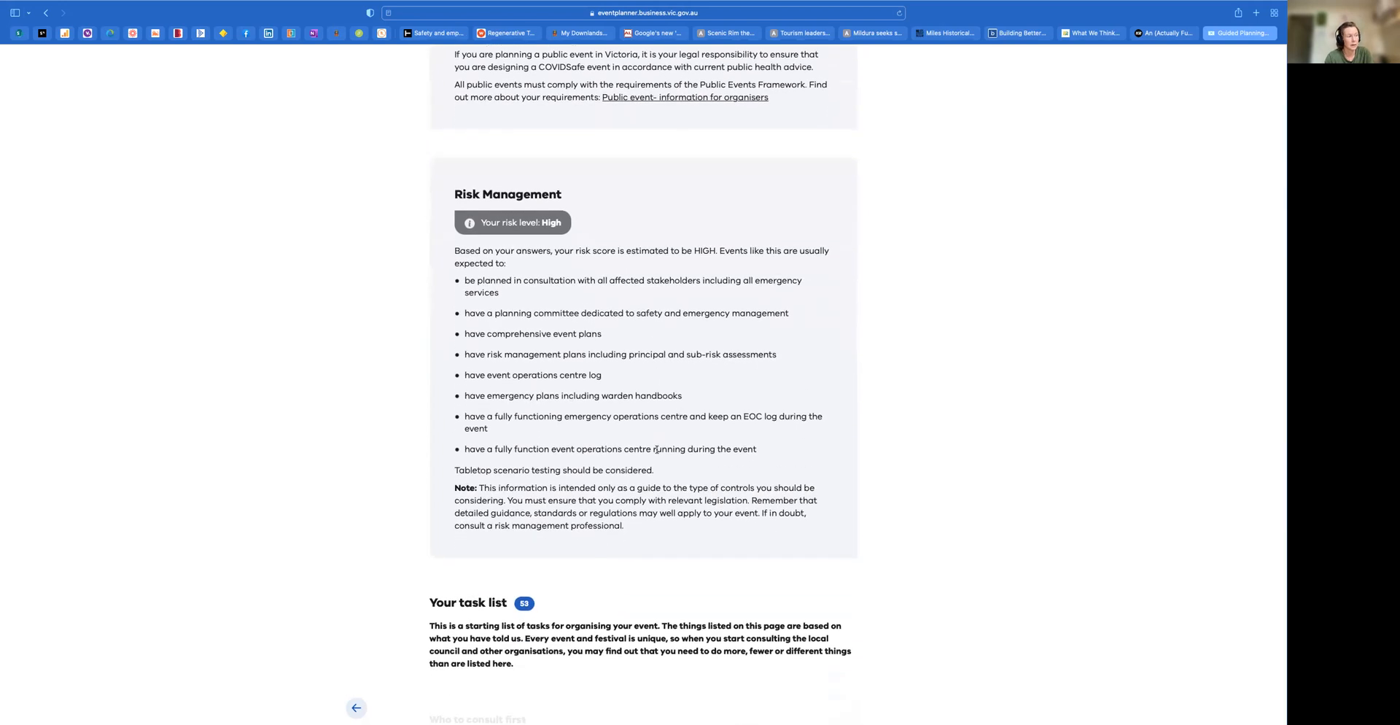
{"action": "scroll", "coordinate": [657, 450], "scroll_direction": "down", "scroll_amount": 2}
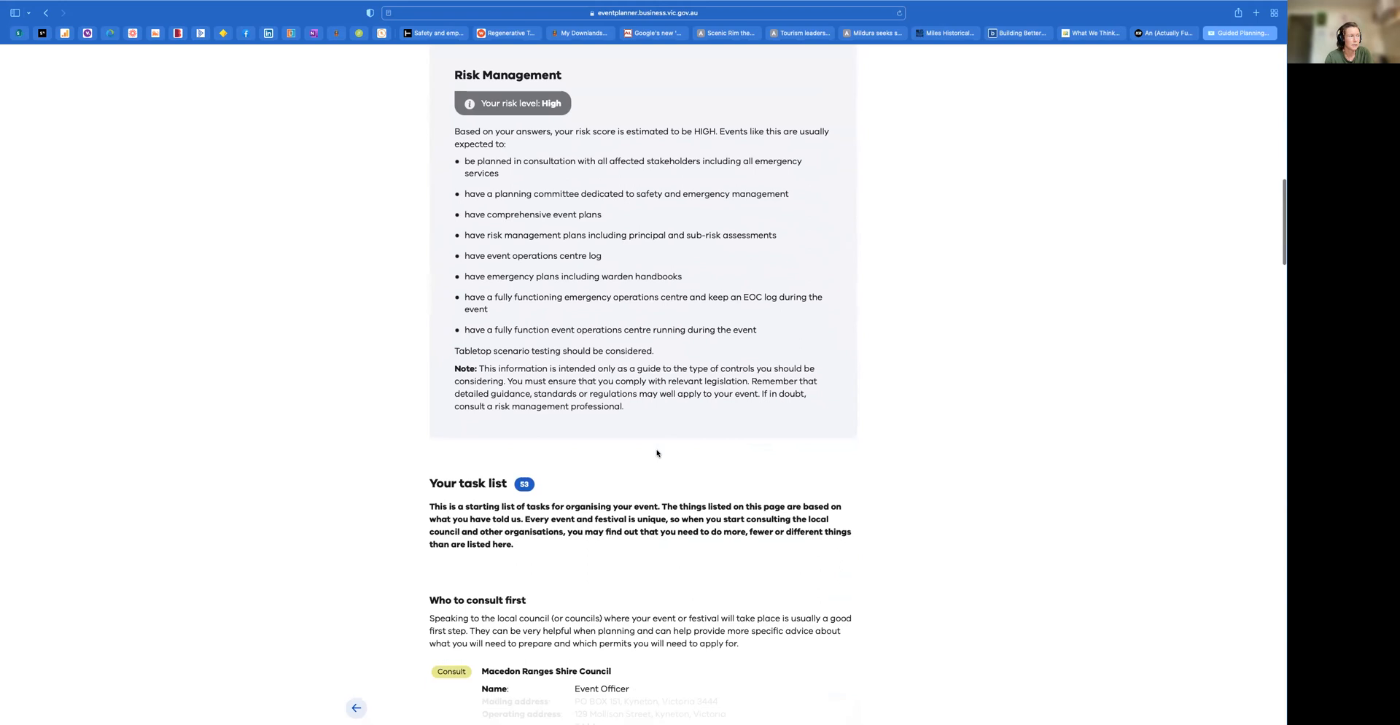
{"action": "scroll", "coordinate": [656, 453], "scroll_direction": "up", "scroll_amount": 15}
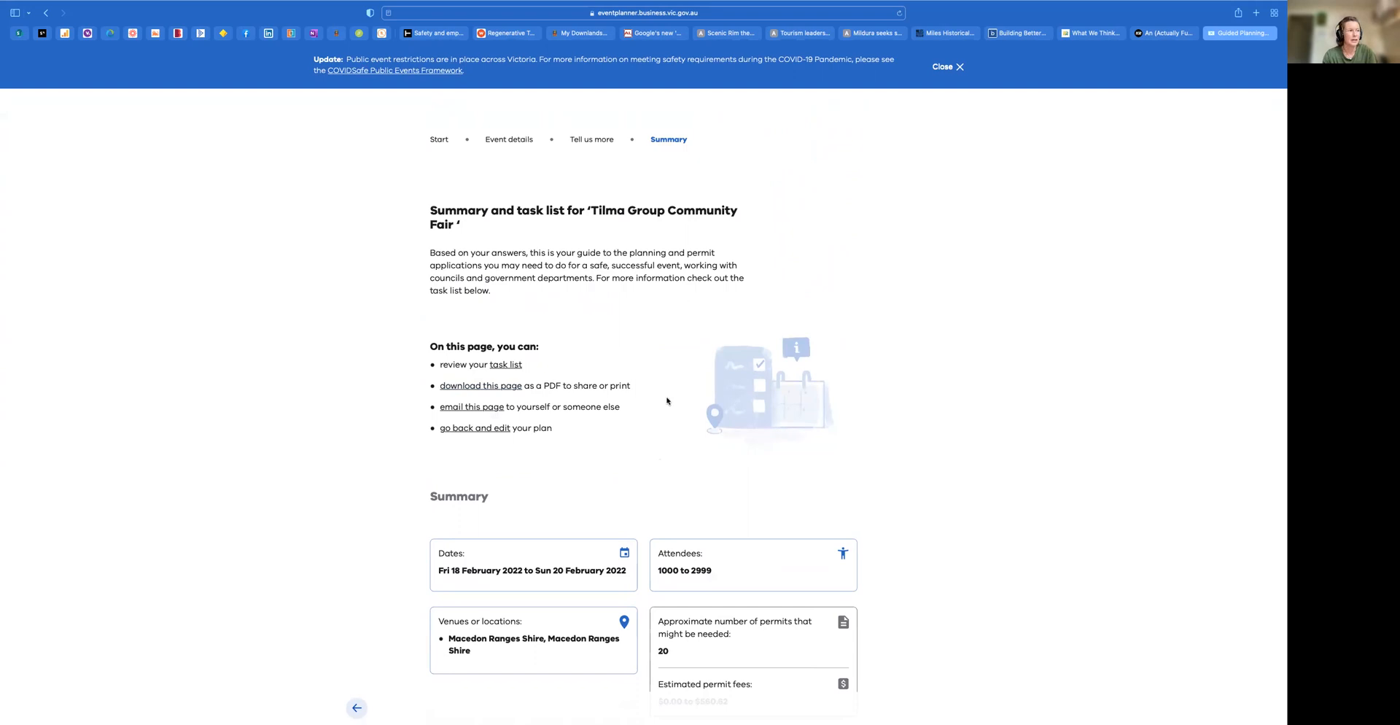
Switch to the slide presentation and advance to the closing Thank You slide
{"action": "key", "text": "ctrl+Left"}
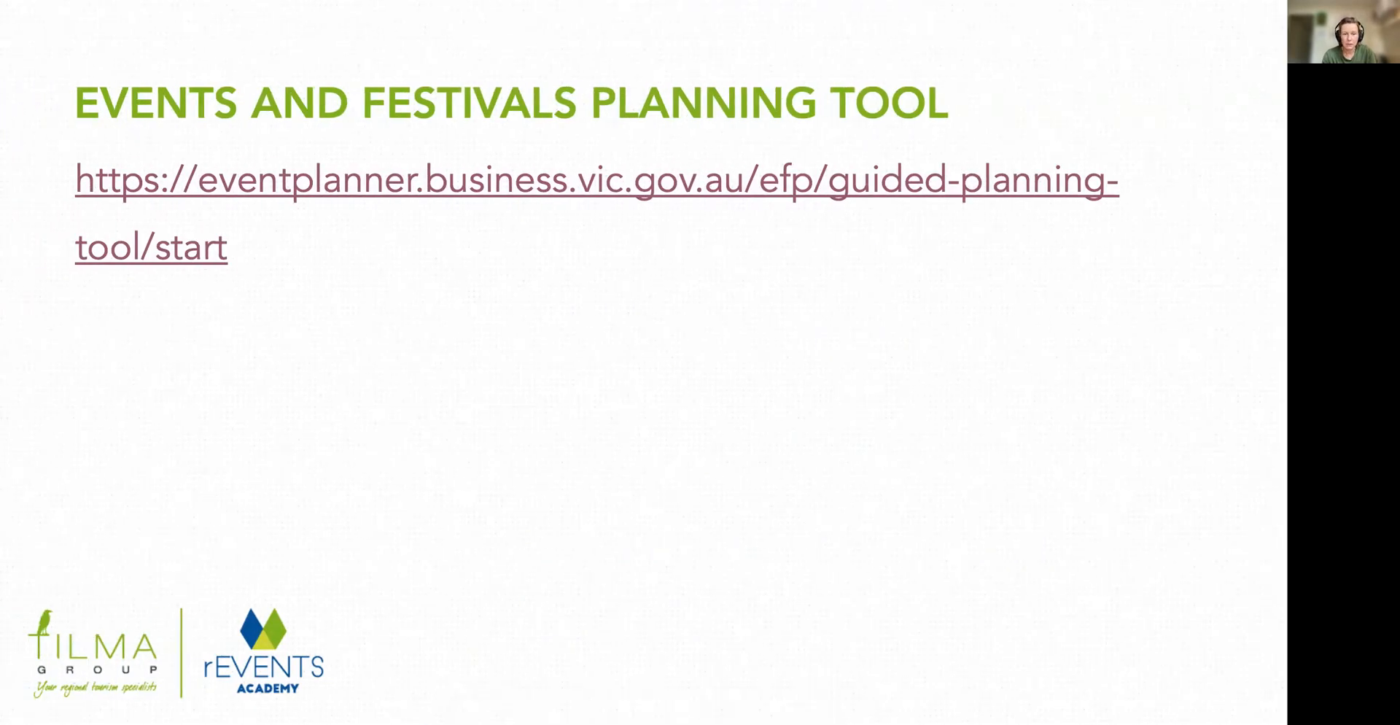
{"action": "key", "text": "Right"}
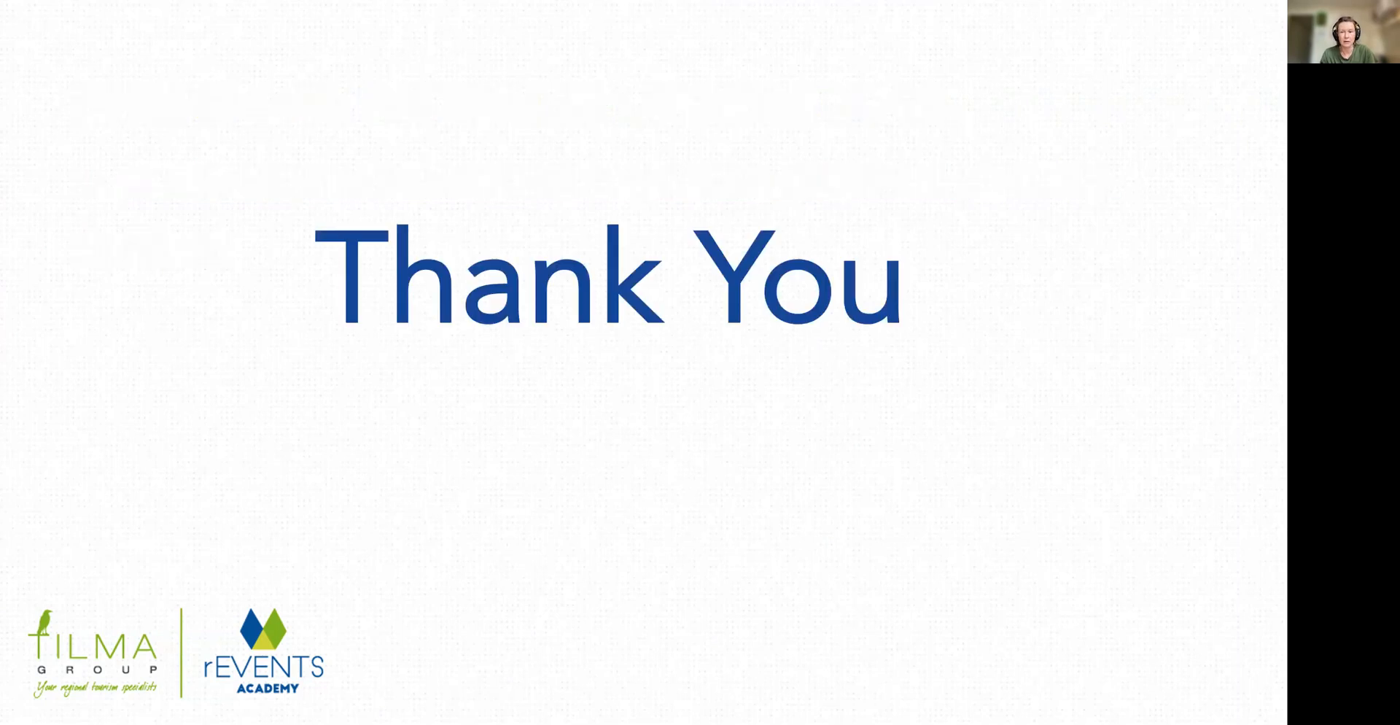